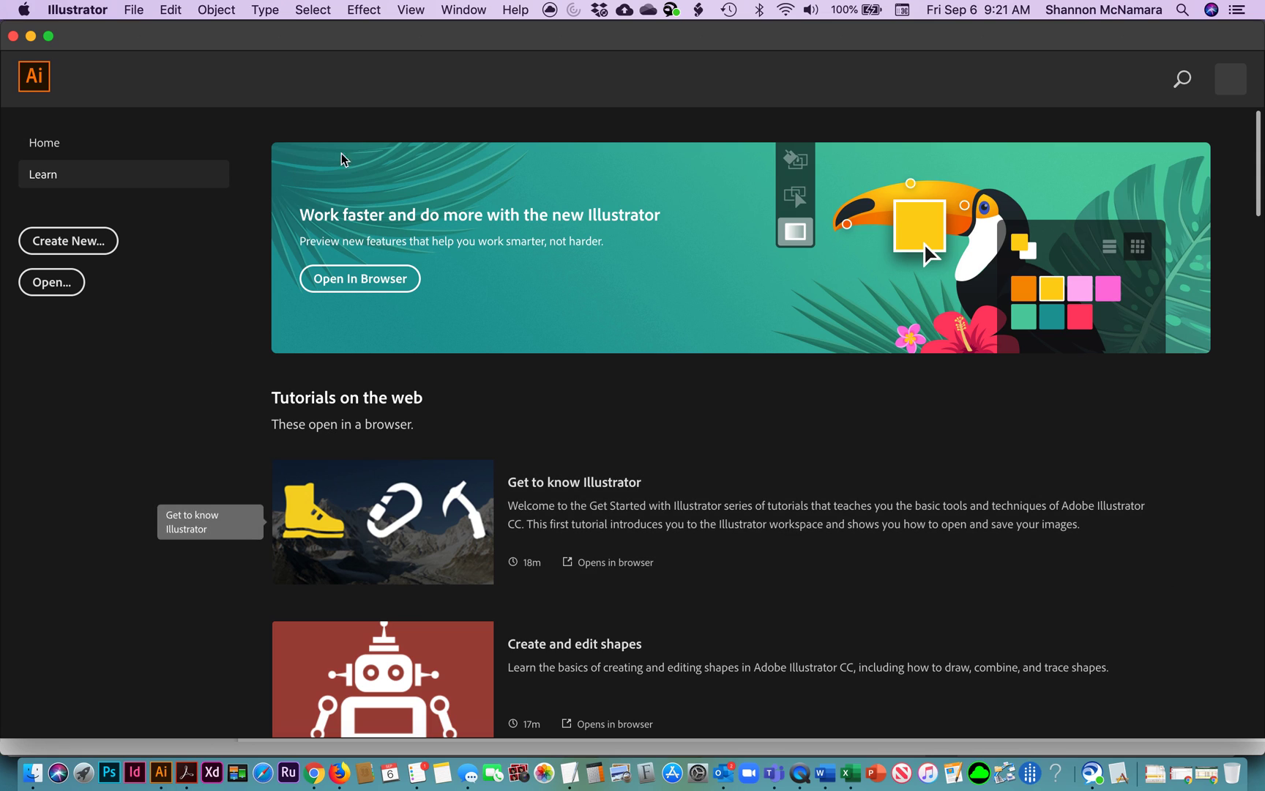
Review the General and the Selection & Anchor Display preferences, and accept them as they are
{"action": "left_click", "coordinate": [133, 9]}
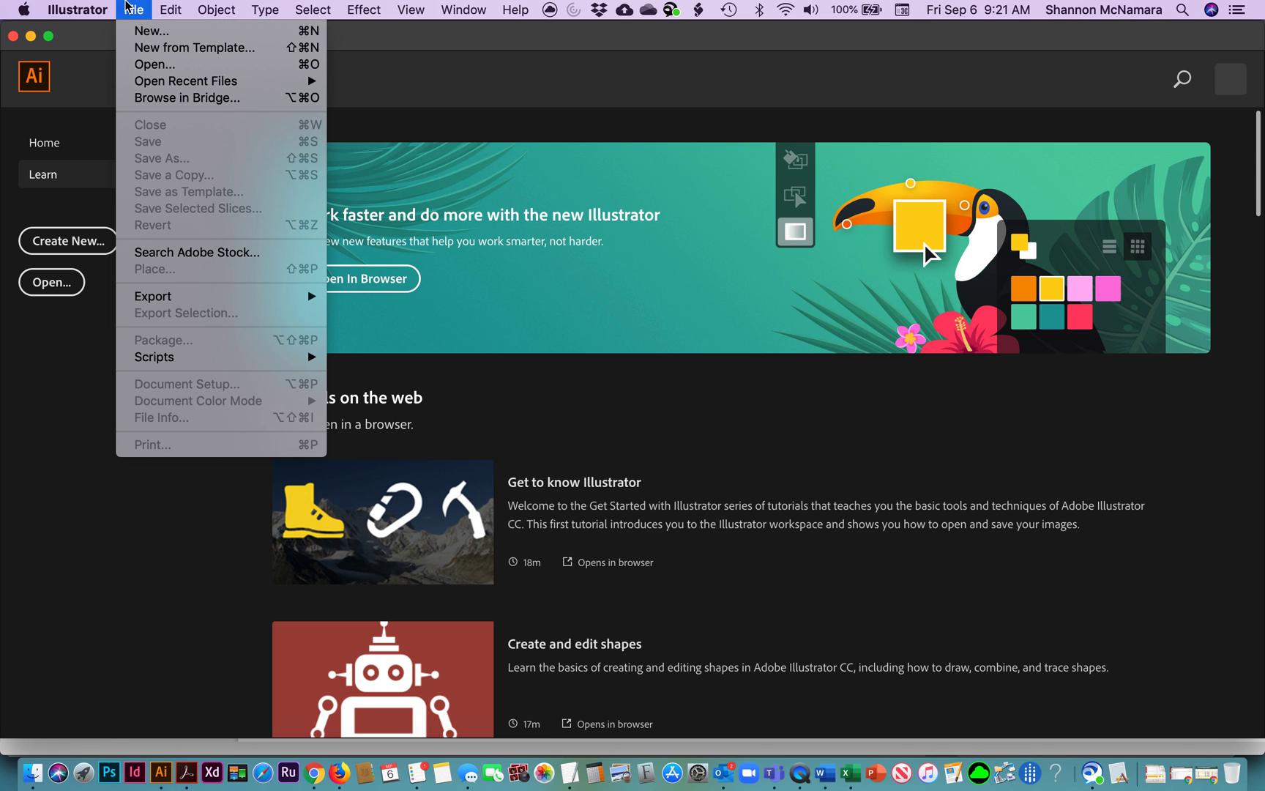
{"action": "mouse_move", "coordinate": [92, 9]}
{"action": "mouse_move", "coordinate": [108, 63]}
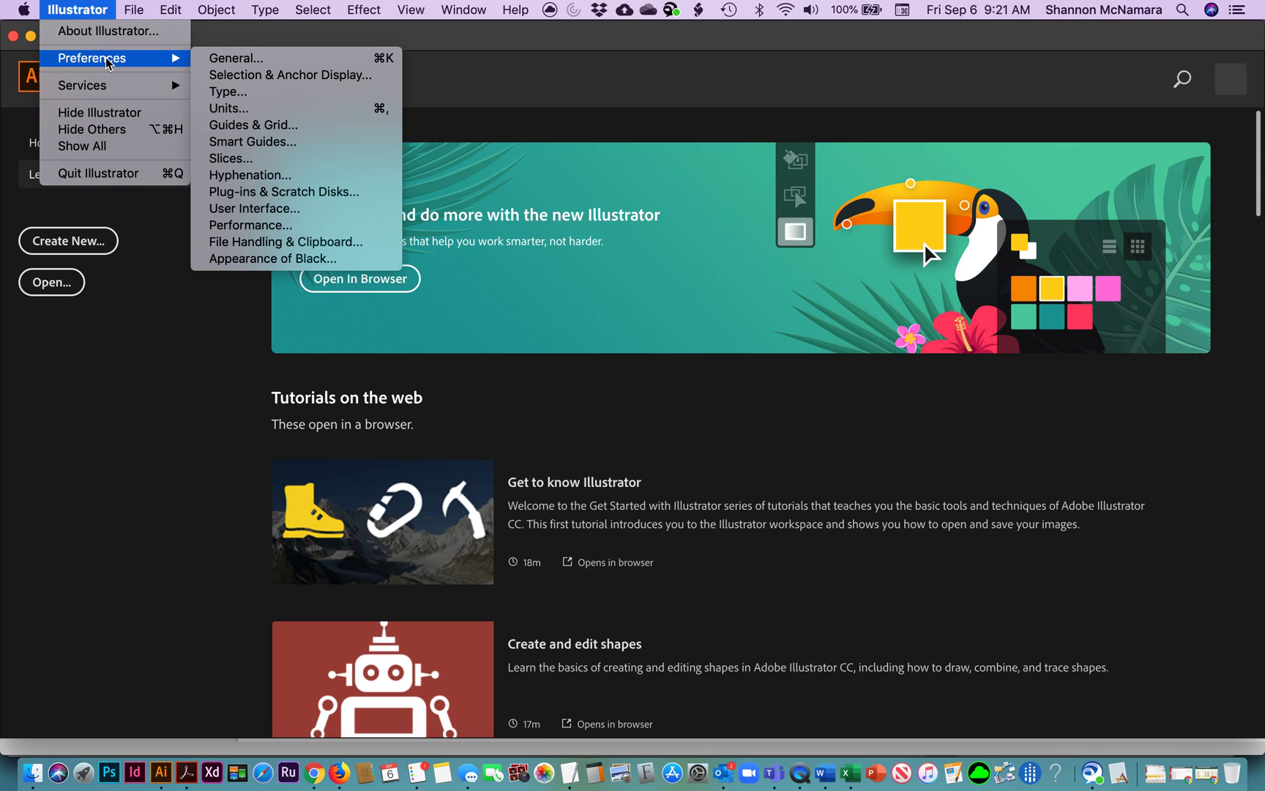
{"action": "left_click", "coordinate": [233, 59]}
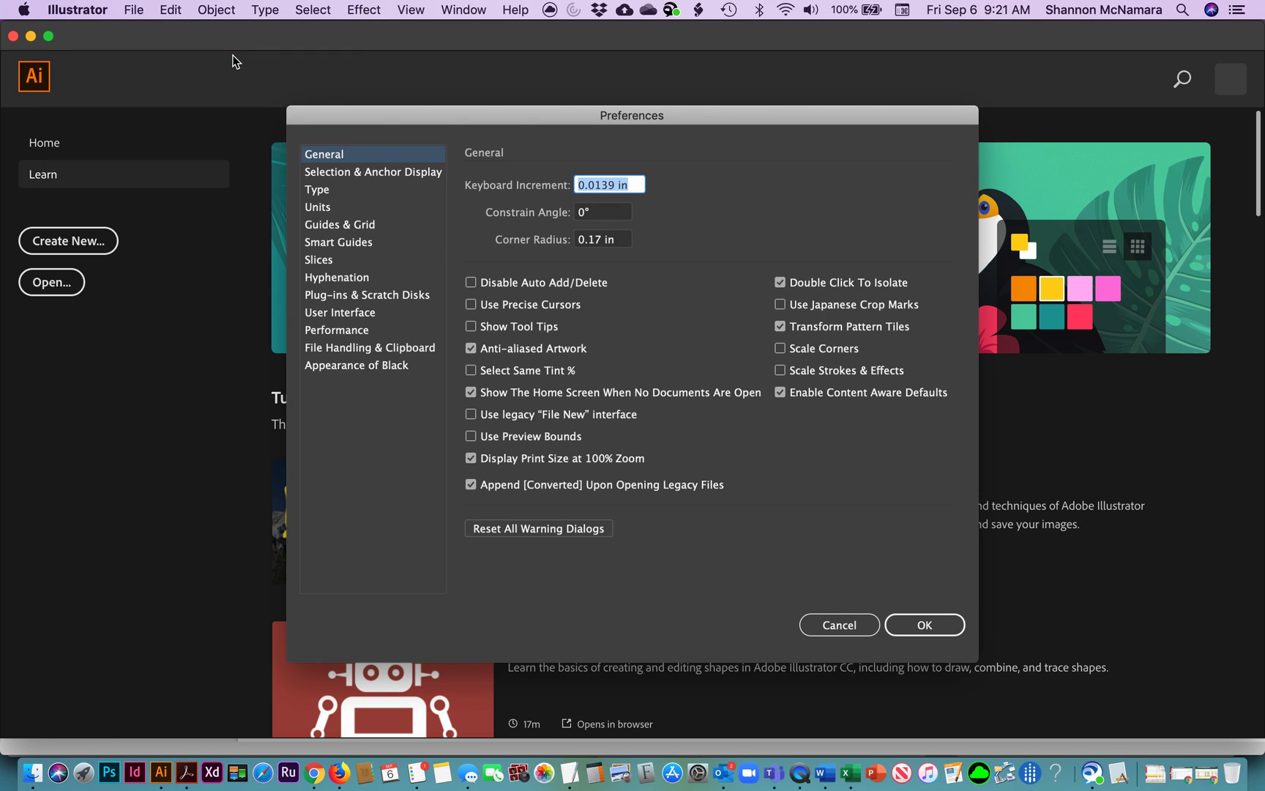
{"action": "left_click", "coordinate": [377, 175]}
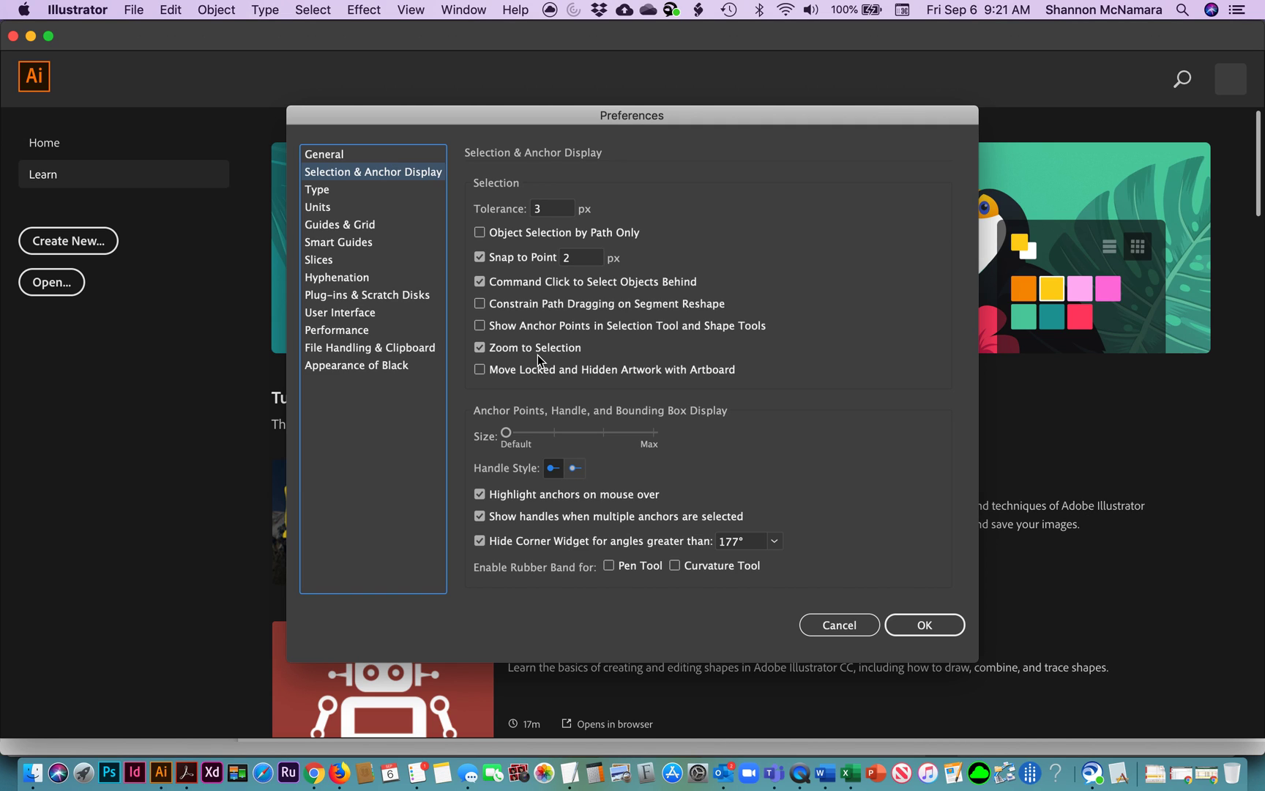
{"action": "left_click", "coordinate": [927, 624]}
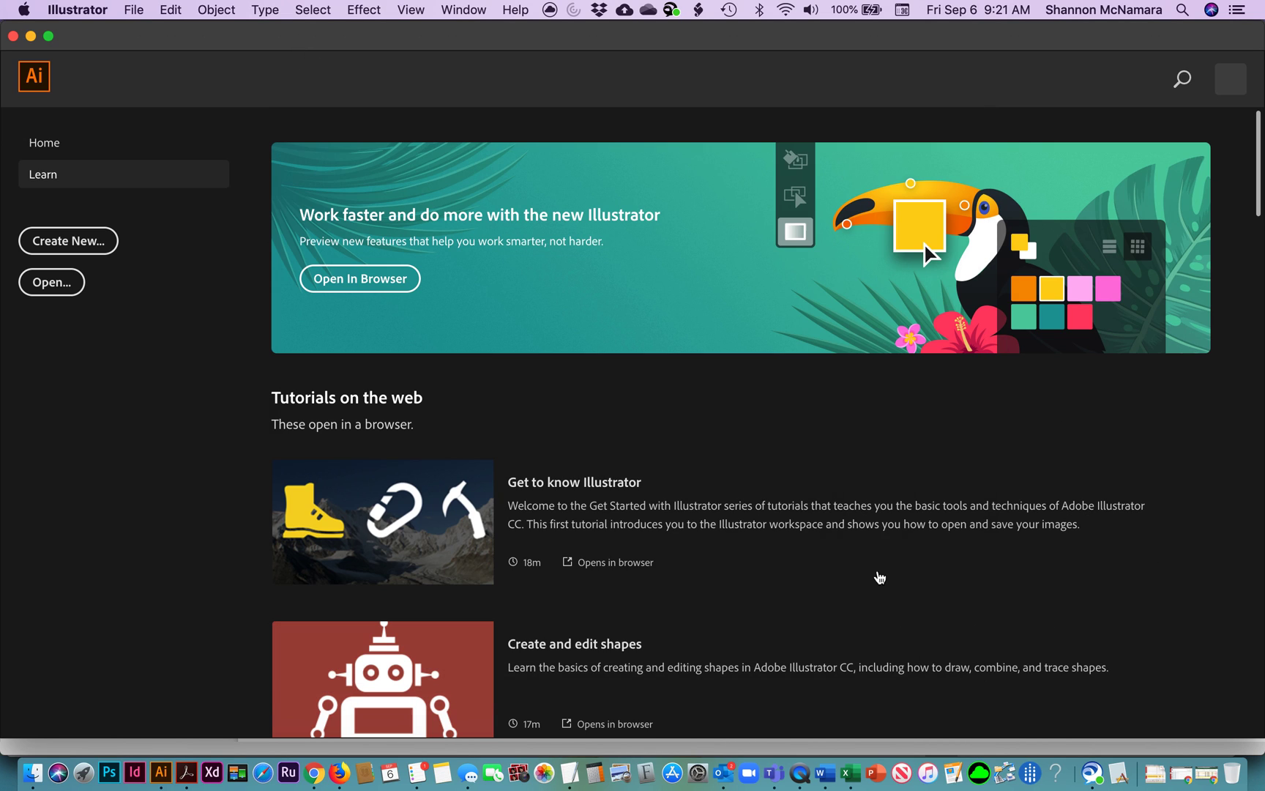
Create a new document from the preselected preset
{"action": "key", "text": "super+n"}
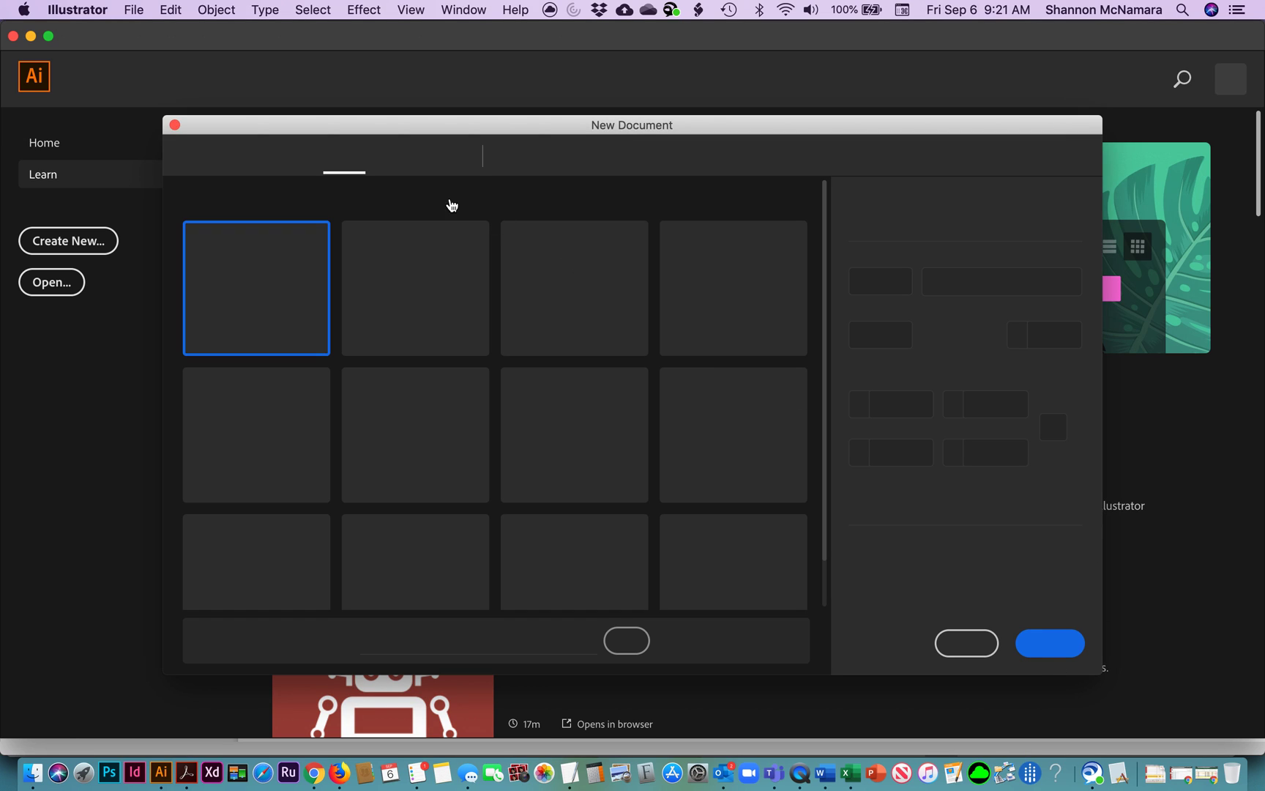
{"action": "left_click", "coordinate": [1052, 643]}
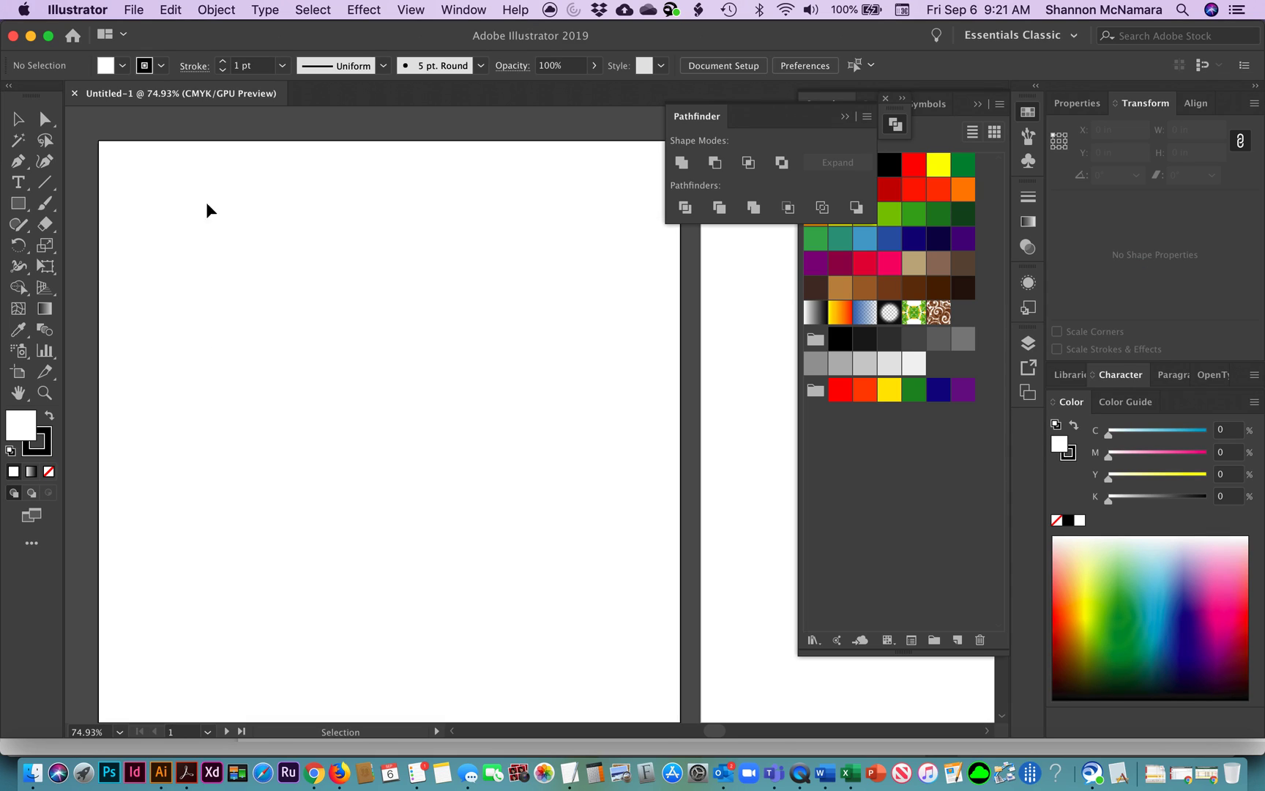
Draw a red-filled rectangle about 1.58 in wide and 1.96 in high near the artboard's upper middle
{"action": "left_click", "coordinate": [18, 204]}
{"action": "left_click", "coordinate": [914, 164]}
{"action": "left_click_drag", "start_coordinate": [387, 254], "coordinate": [503, 398]}
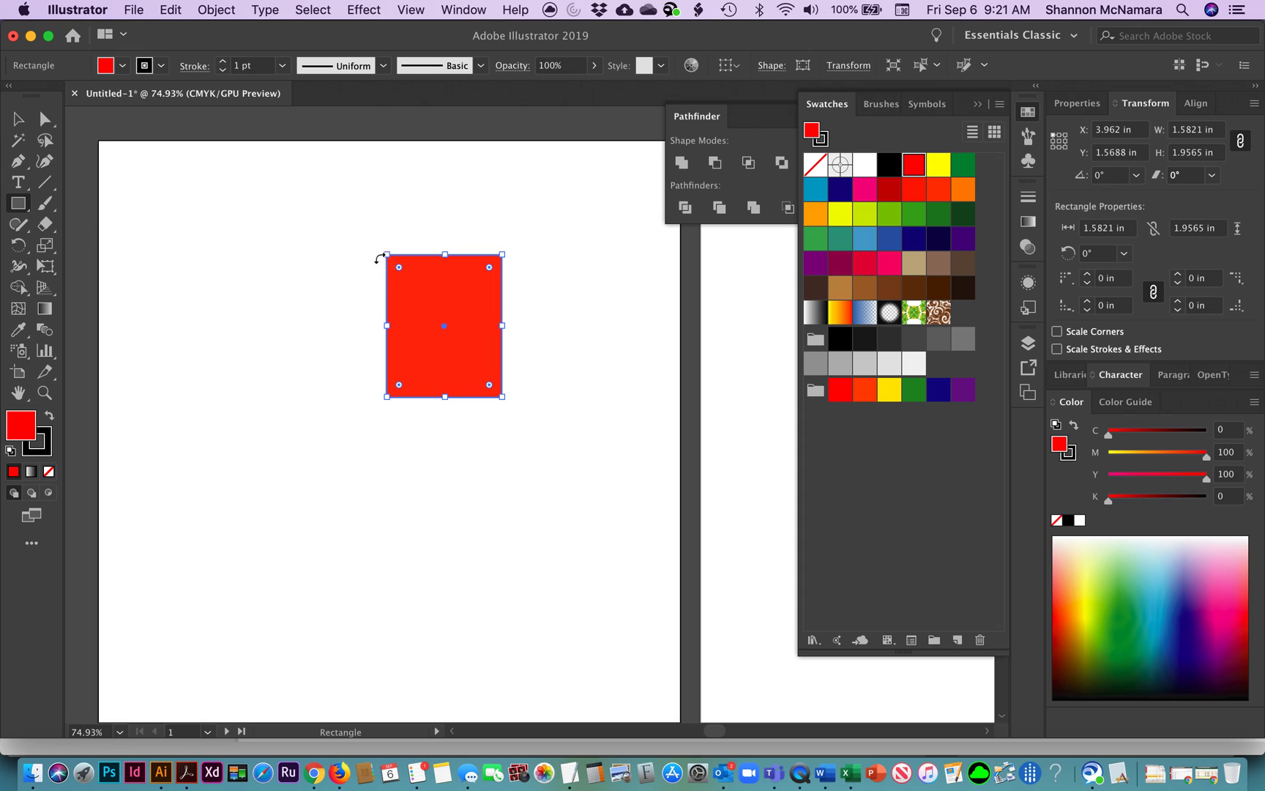
{"action": "left_click", "coordinate": [18, 119]}
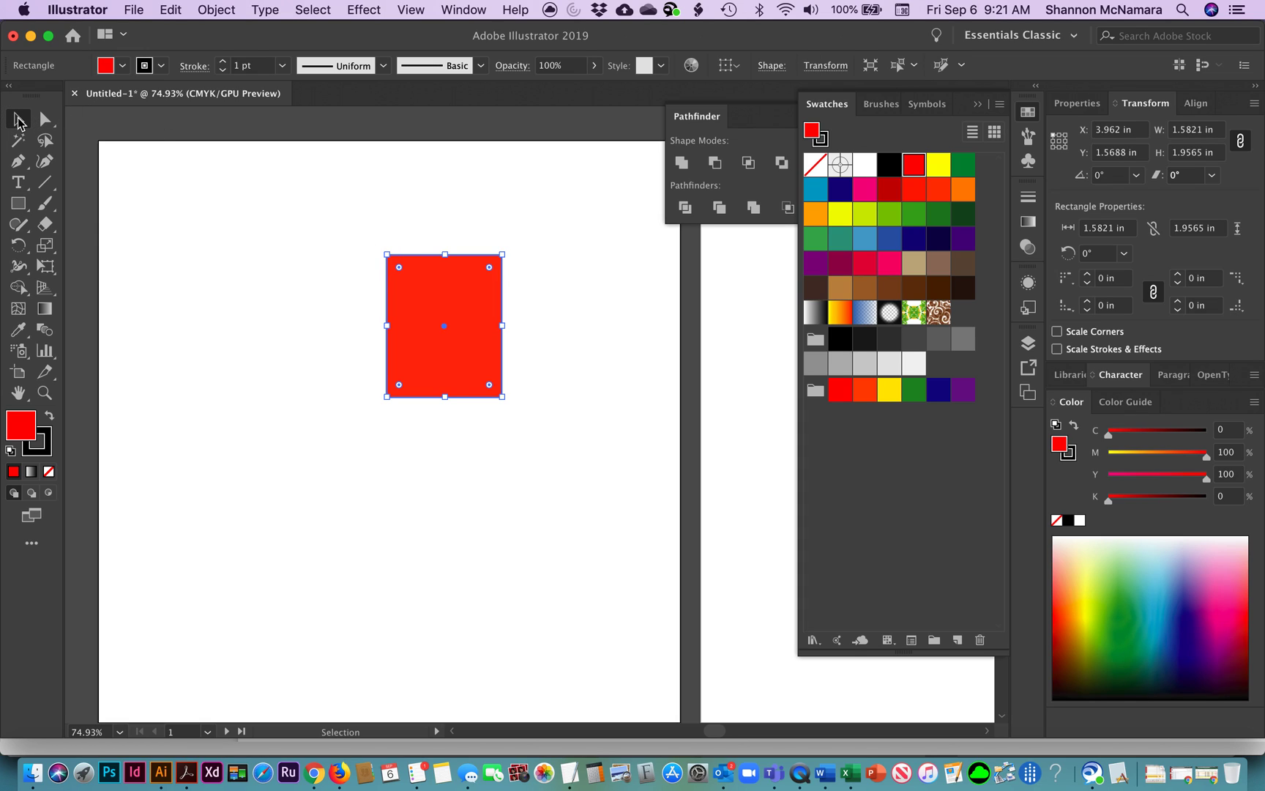
Zoom in on the rectangle's upper-left corner and pan around to examine its fill and black outline
{"action": "left_click", "coordinate": [44, 392]}
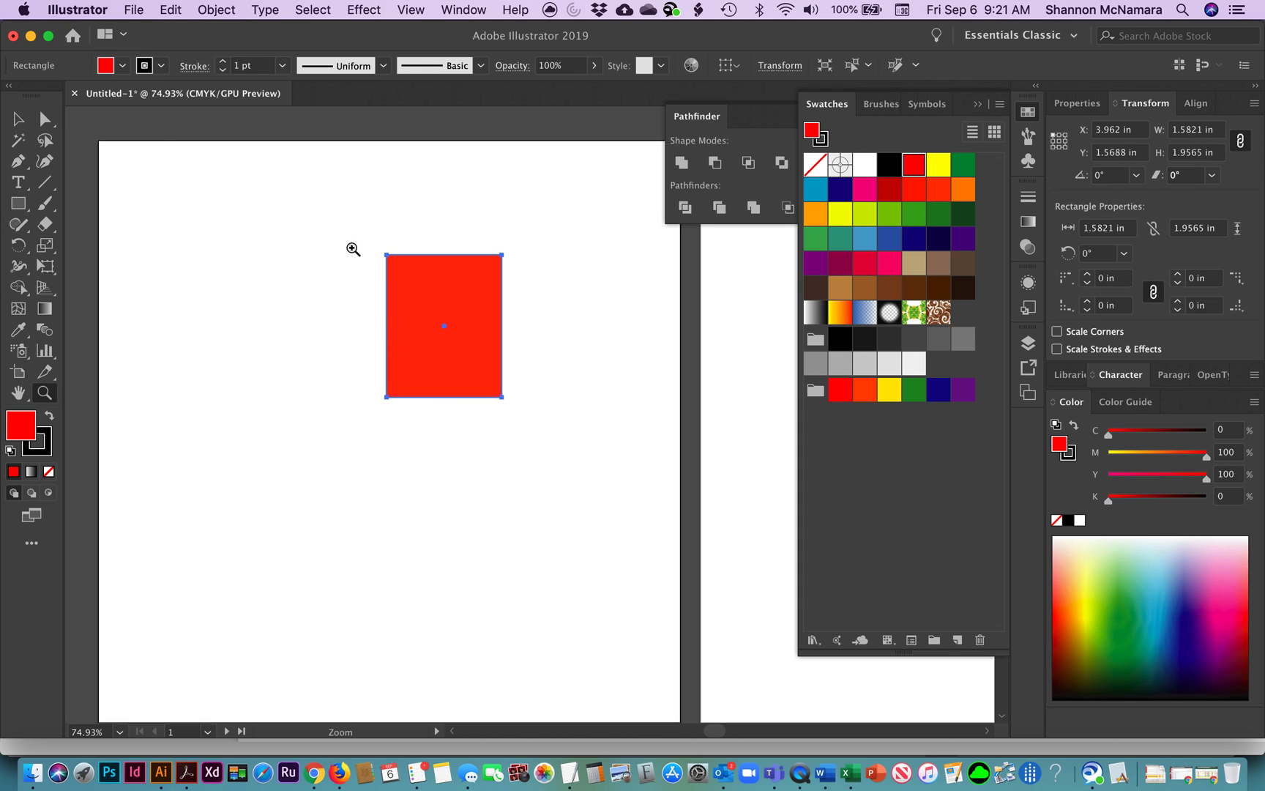
{"action": "left_click_drag", "start_coordinate": [349, 223], "coordinate": [416, 278]}
{"action": "key", "text": "space"}
{"action": "left_click_drag", "start_coordinate": [665, 495], "coordinate": [494, 376]}
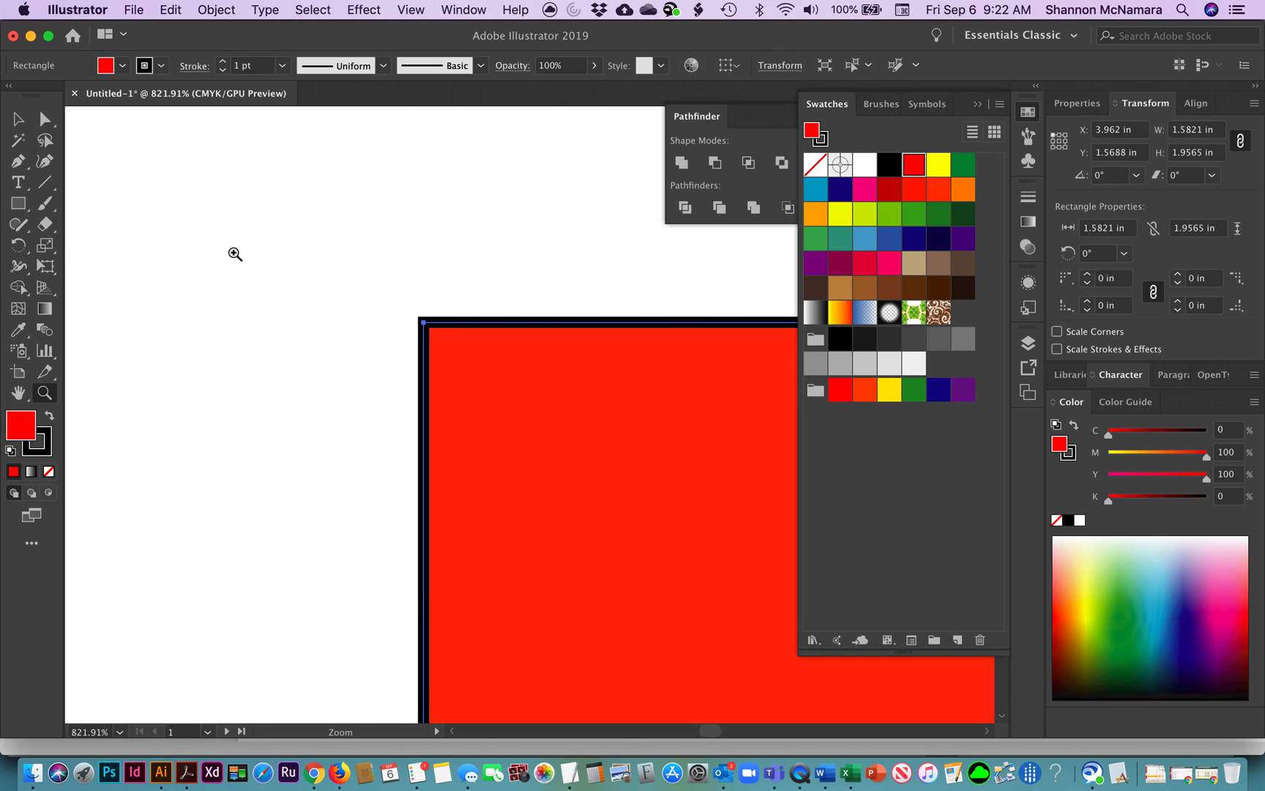
{"action": "left_click", "coordinate": [18, 119]}
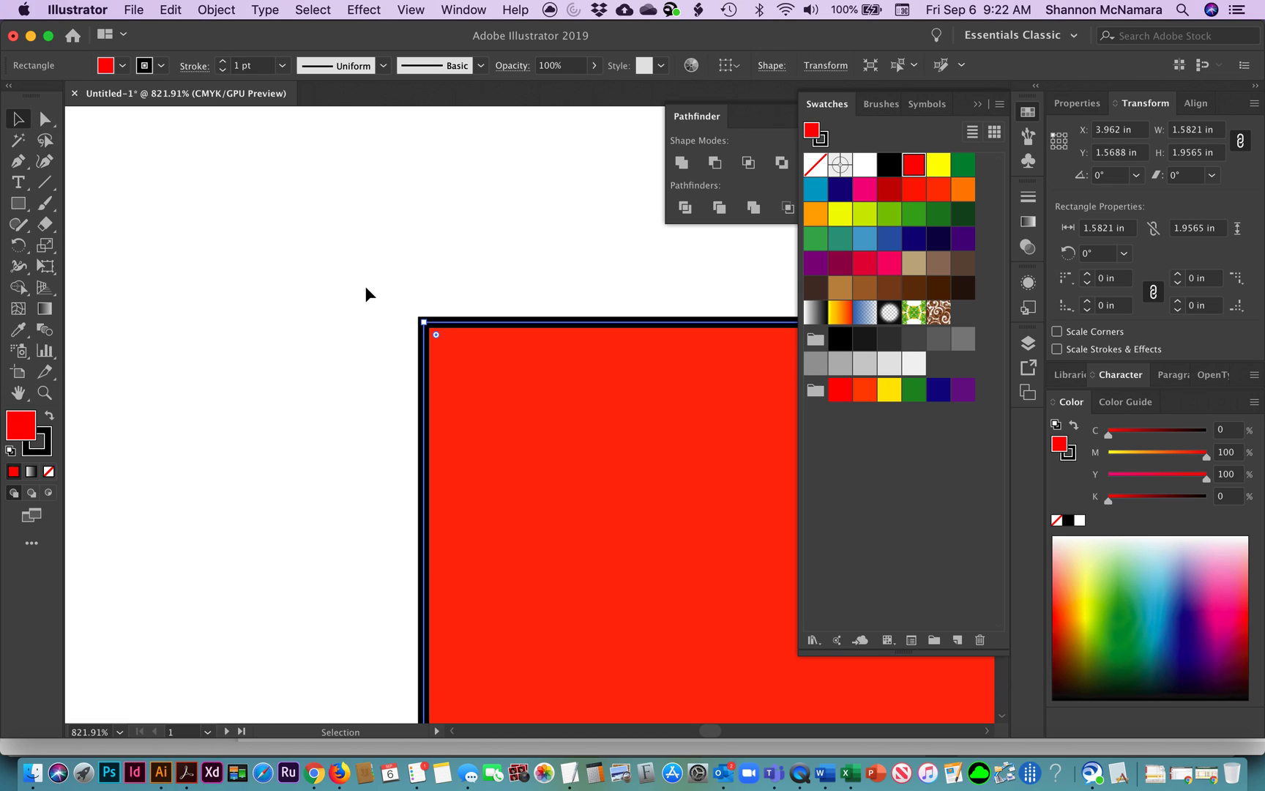
{"action": "key", "text": "space"}
{"action": "left_click_drag", "start_coordinate": [495, 400], "coordinate": [246, 336]}
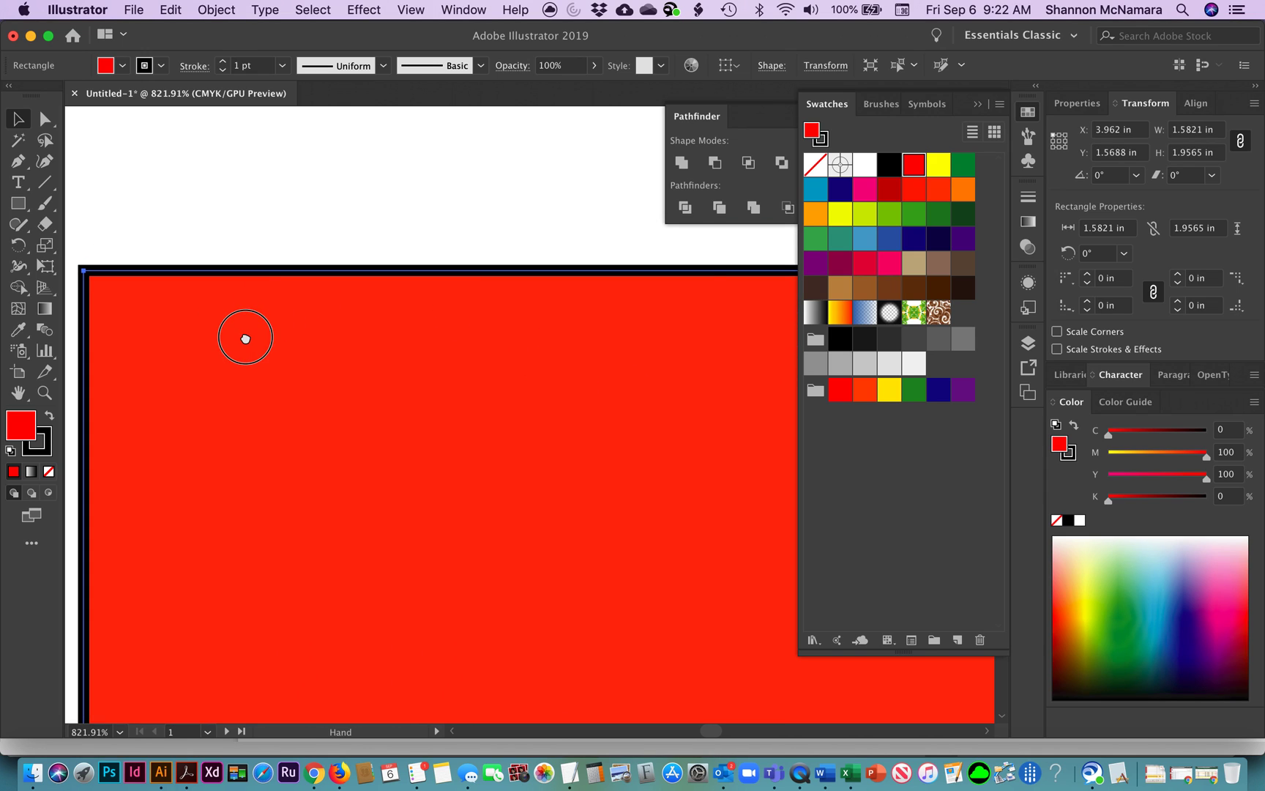
{"action": "left_click", "coordinate": [294, 157]}
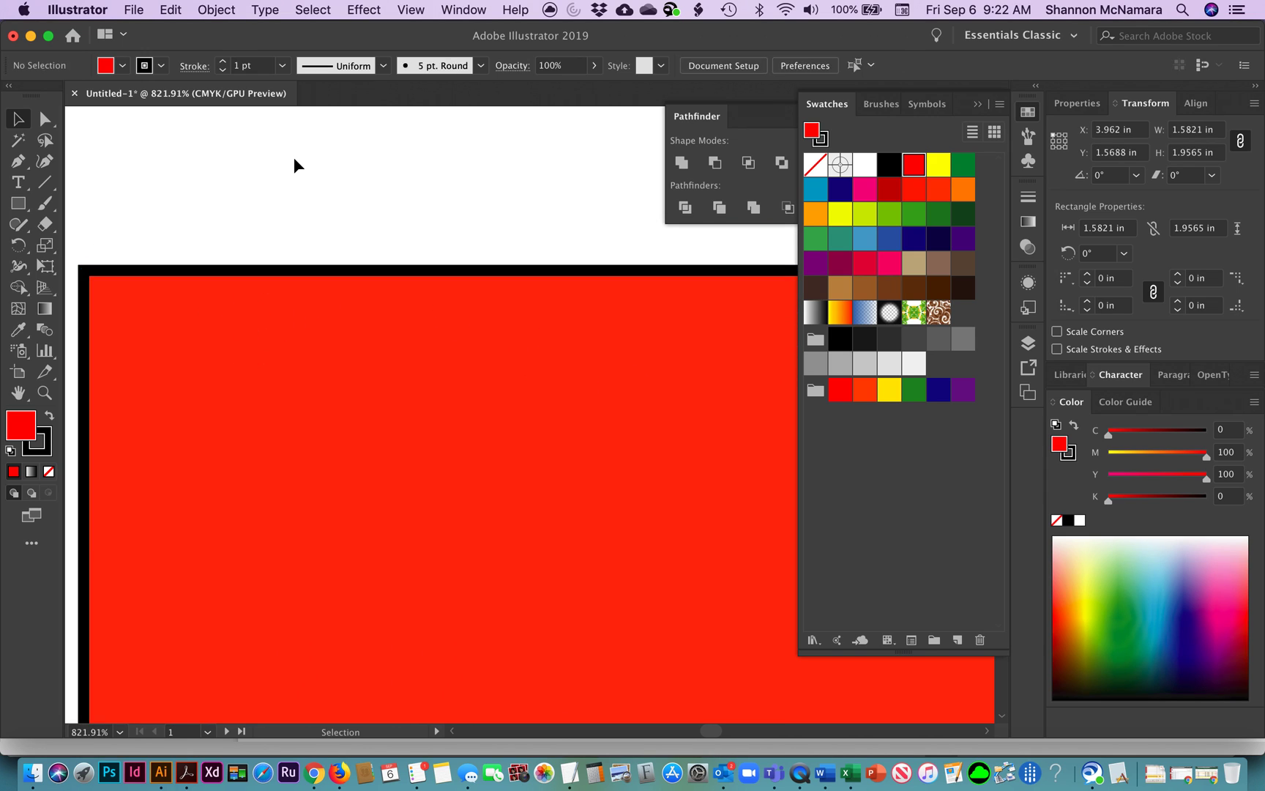
Choose the Essentials Classic workspace and place the Pathfinder panel as a floating panel over the canvas
{"action": "left_click", "coordinate": [1032, 37]}
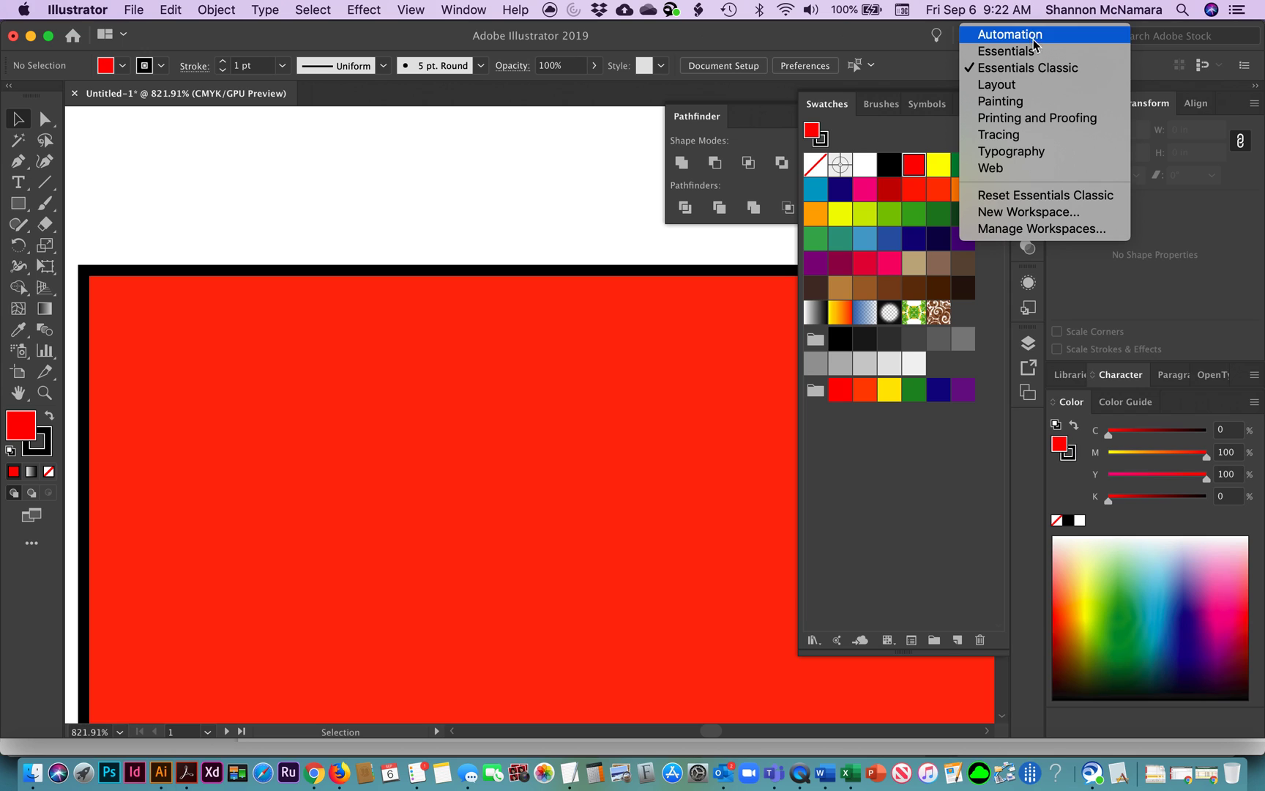
{"action": "left_click", "coordinate": [989, 70]}
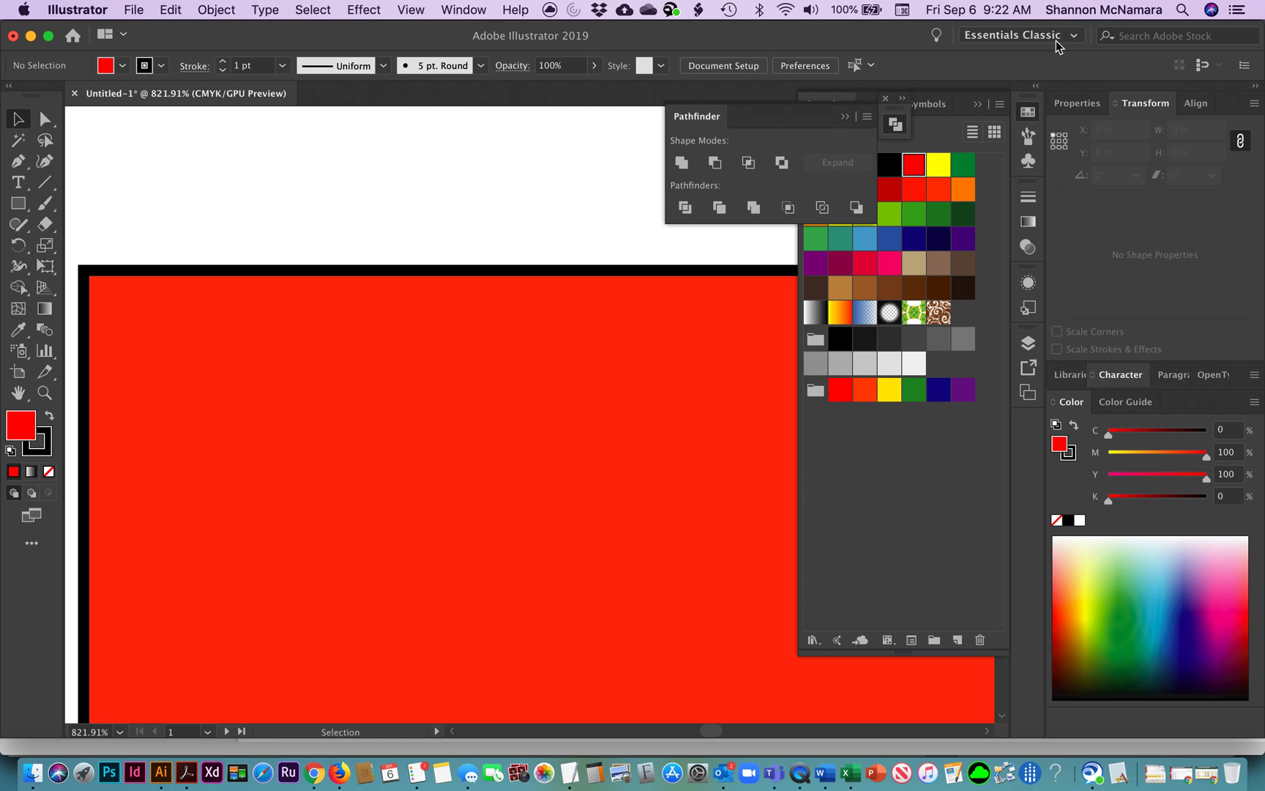
{"action": "left_click_drag", "start_coordinate": [732, 119], "coordinate": [615, 148]}
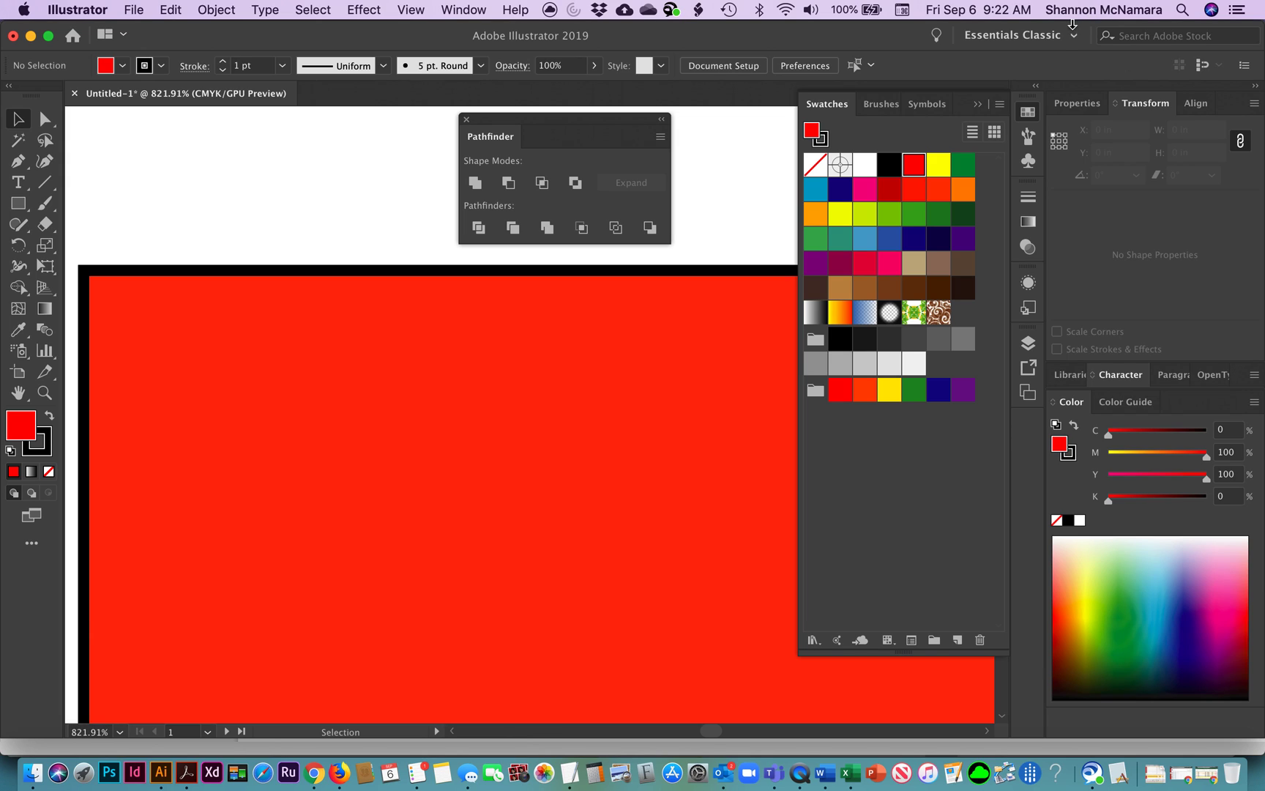
Save the current panel arrangement as a new workspace with a personalised name
{"action": "left_click", "coordinate": [1048, 40]}
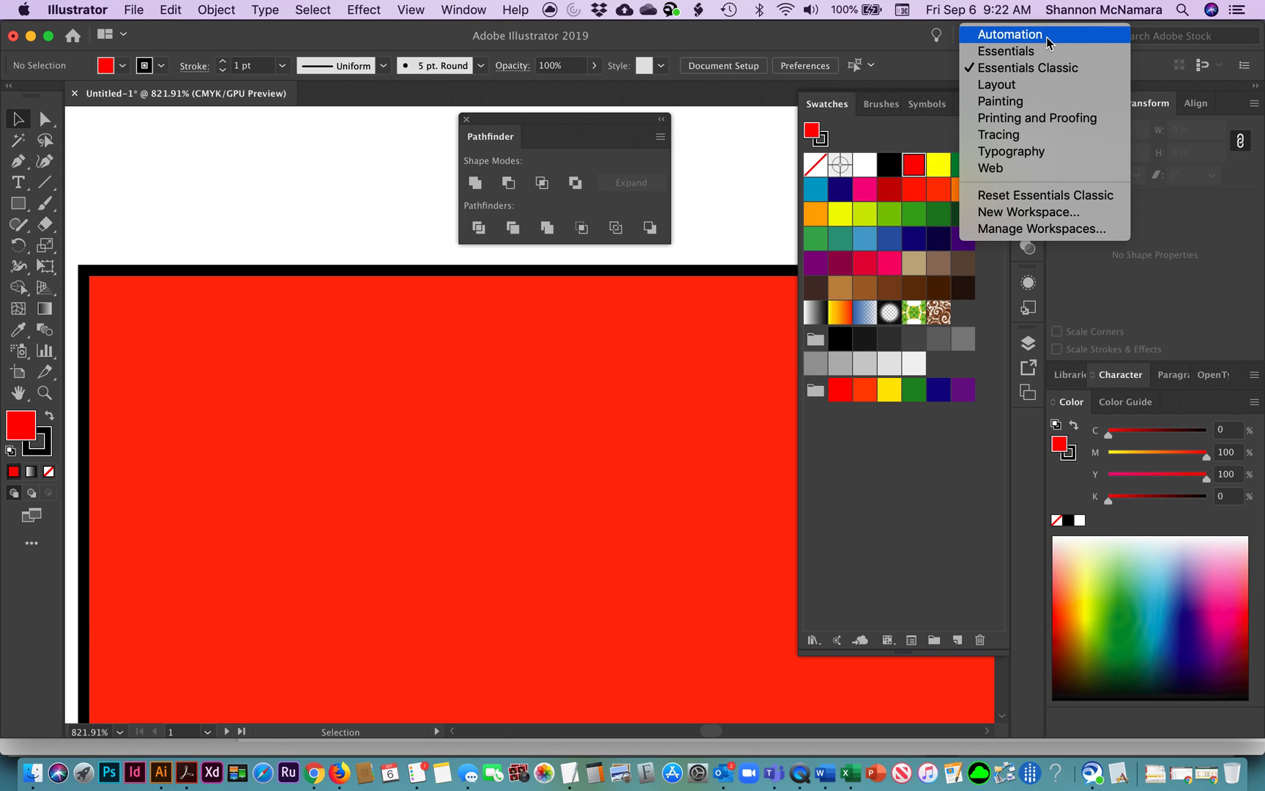
{"action": "left_click", "coordinate": [1017, 212]}
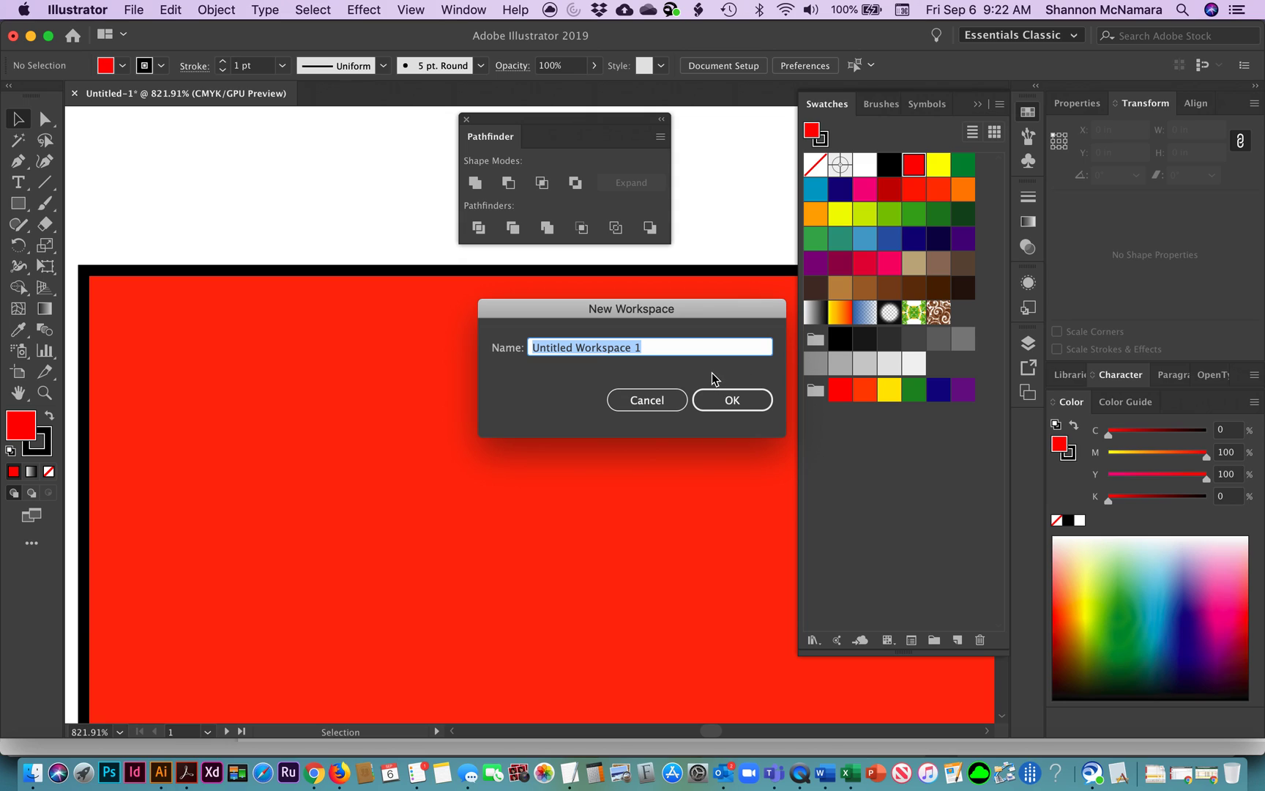
{"action": "type", "text": "Shannons"}
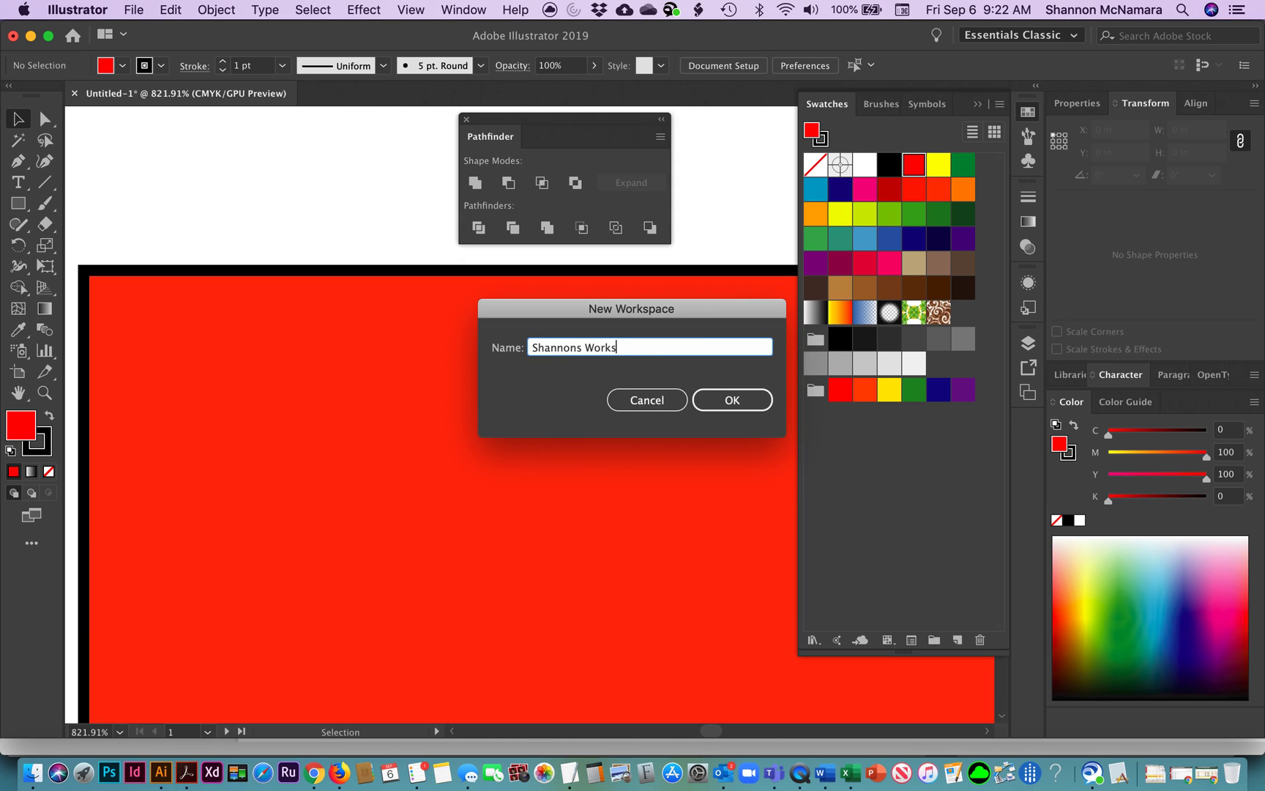
{"action": "left_click", "coordinate": [746, 398]}
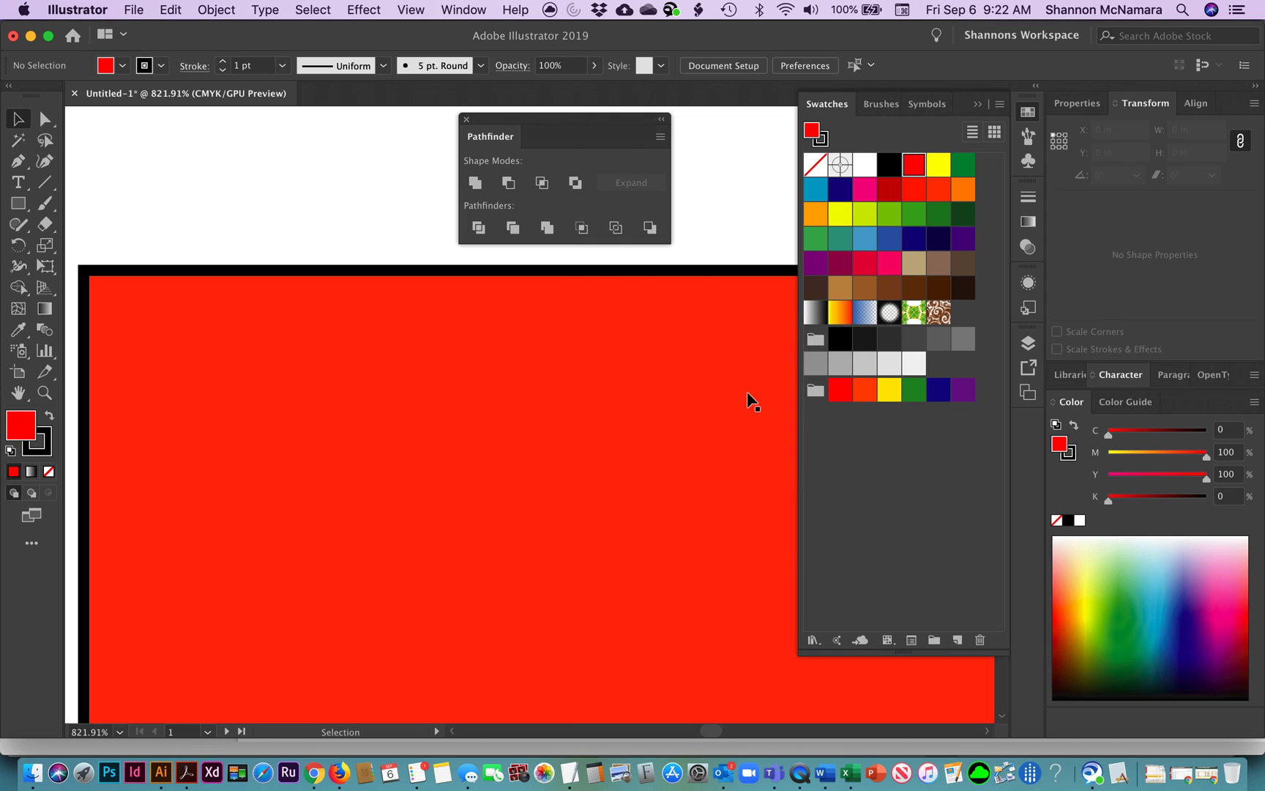
Place the Pathfinder panel over the lower part of the Transform panel and collapse the Swatches panel
{"action": "left_click_drag", "start_coordinate": [517, 121], "coordinate": [1113, 213]}
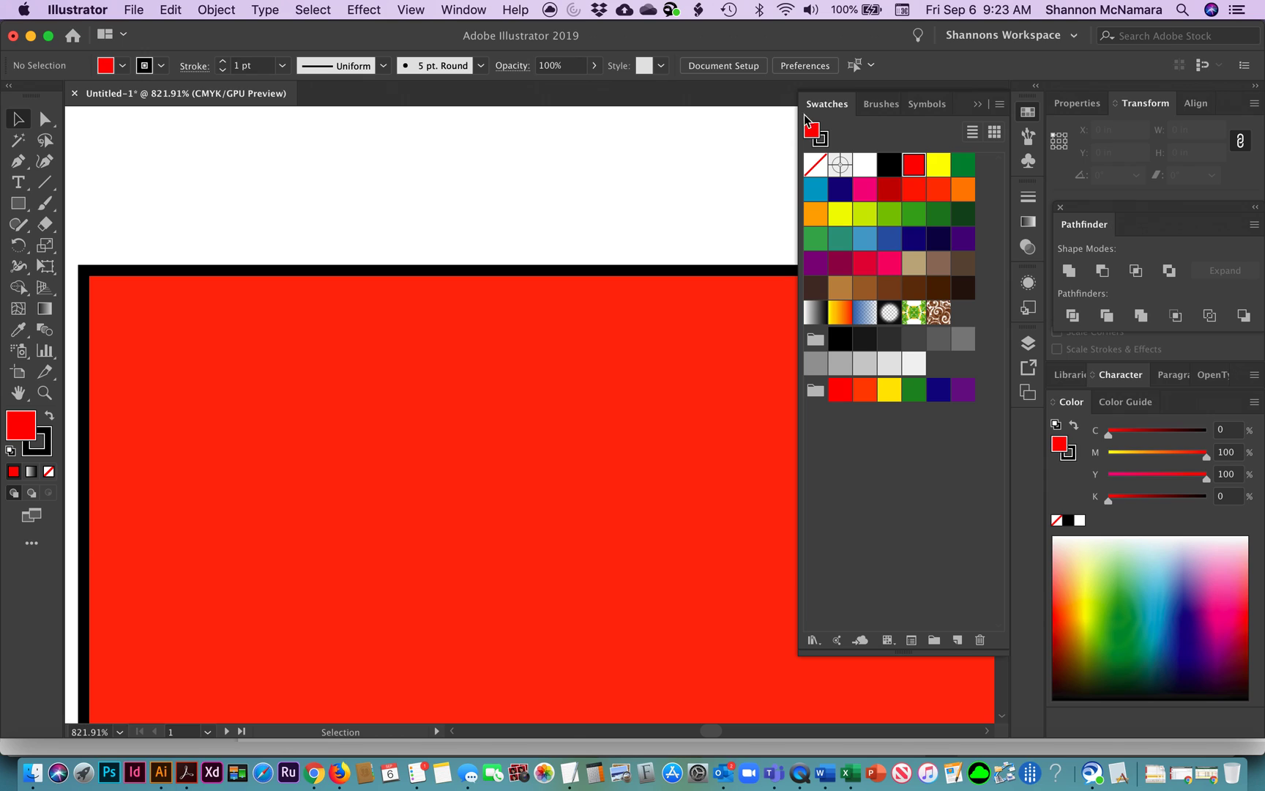
{"action": "left_click", "coordinate": [978, 104]}
Delete the outlined red rectangle from the artboard
{"action": "key", "text": "super+0"}
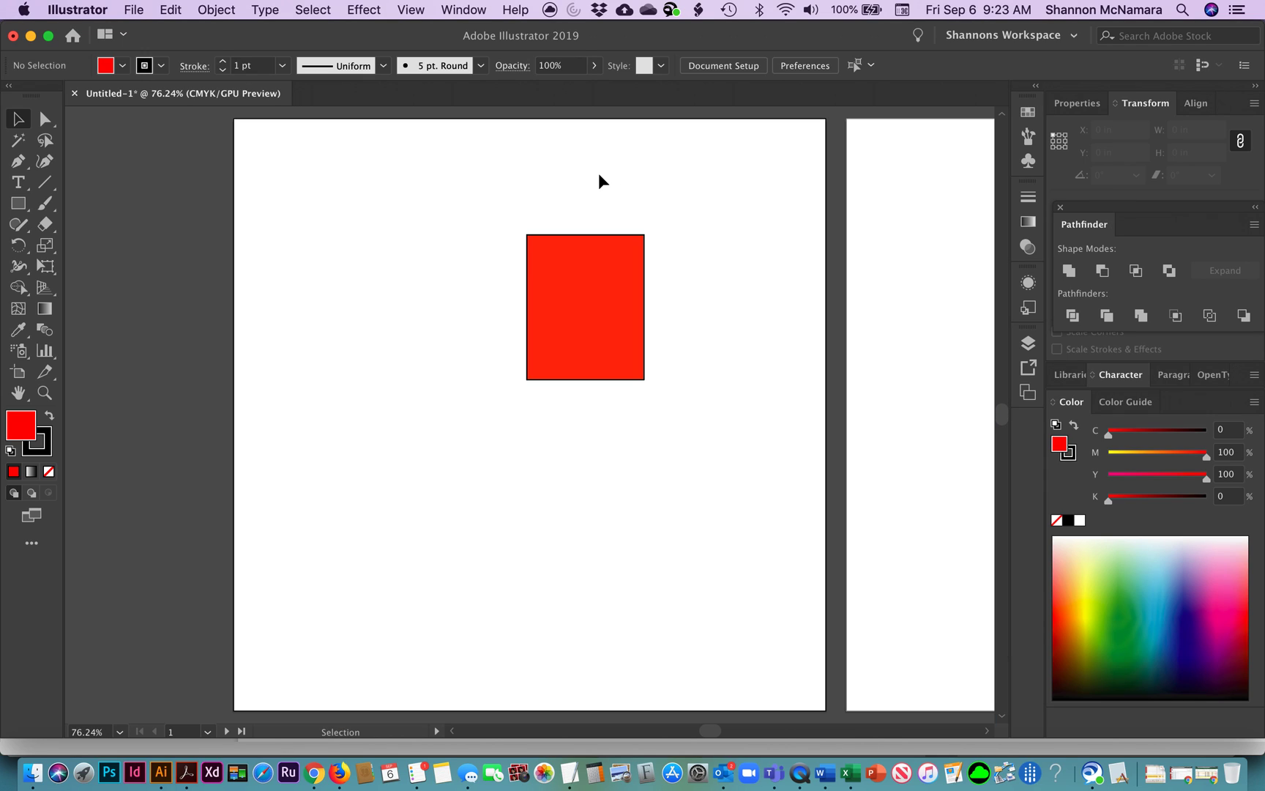
{"action": "left_click_drag", "start_coordinate": [502, 156], "coordinate": [675, 487]}
{"action": "key", "text": "Delete"}
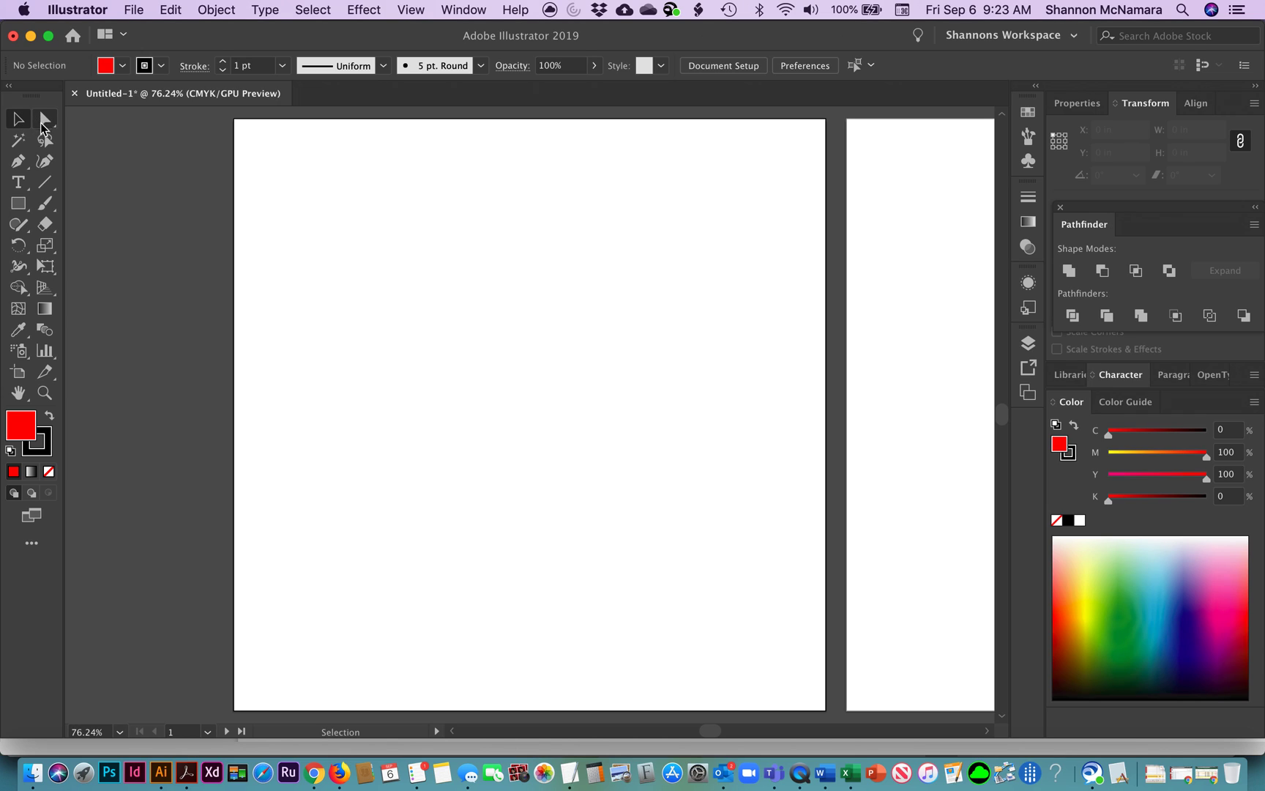
Set the stroke to None and draw a red rectangle about 3.29 in wide and 3.06 in high
{"action": "left_click", "coordinate": [18, 204]}
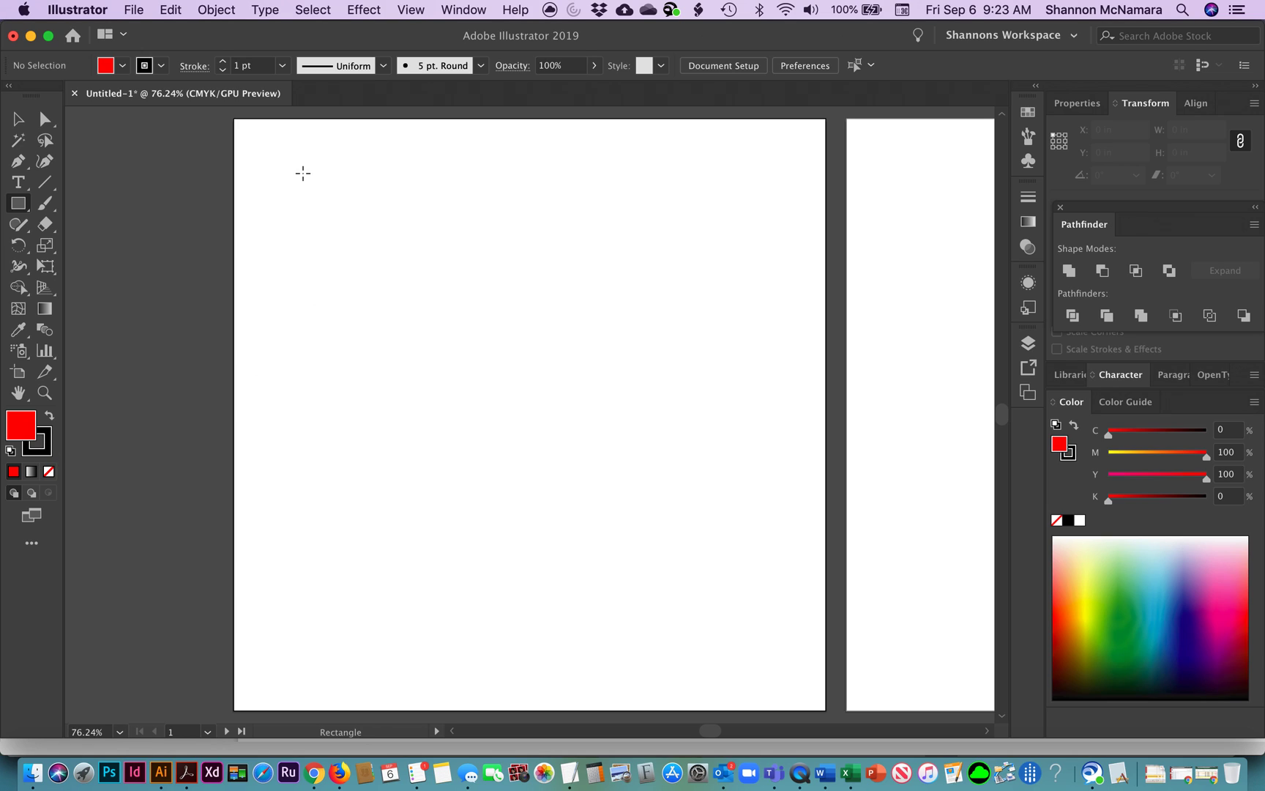
{"action": "left_click", "coordinate": [46, 454]}
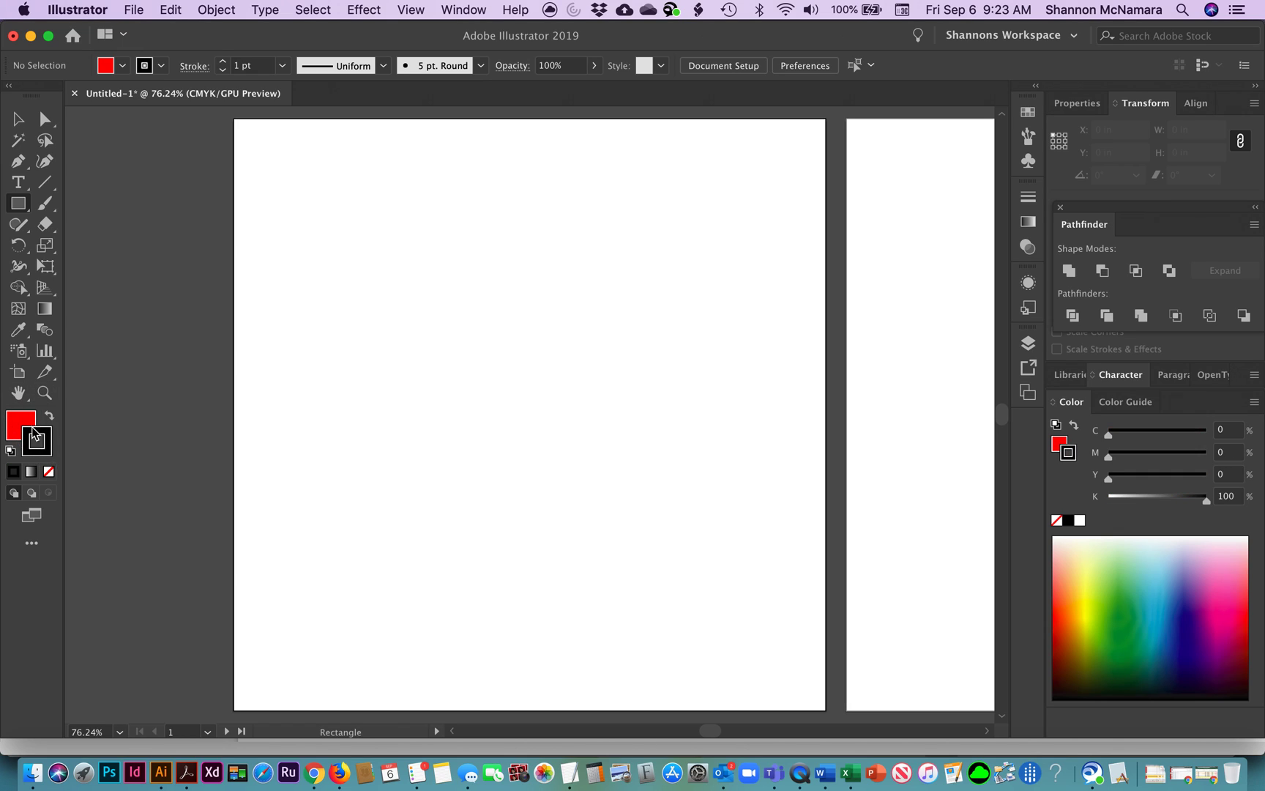
{"action": "left_click", "coordinate": [47, 473]}
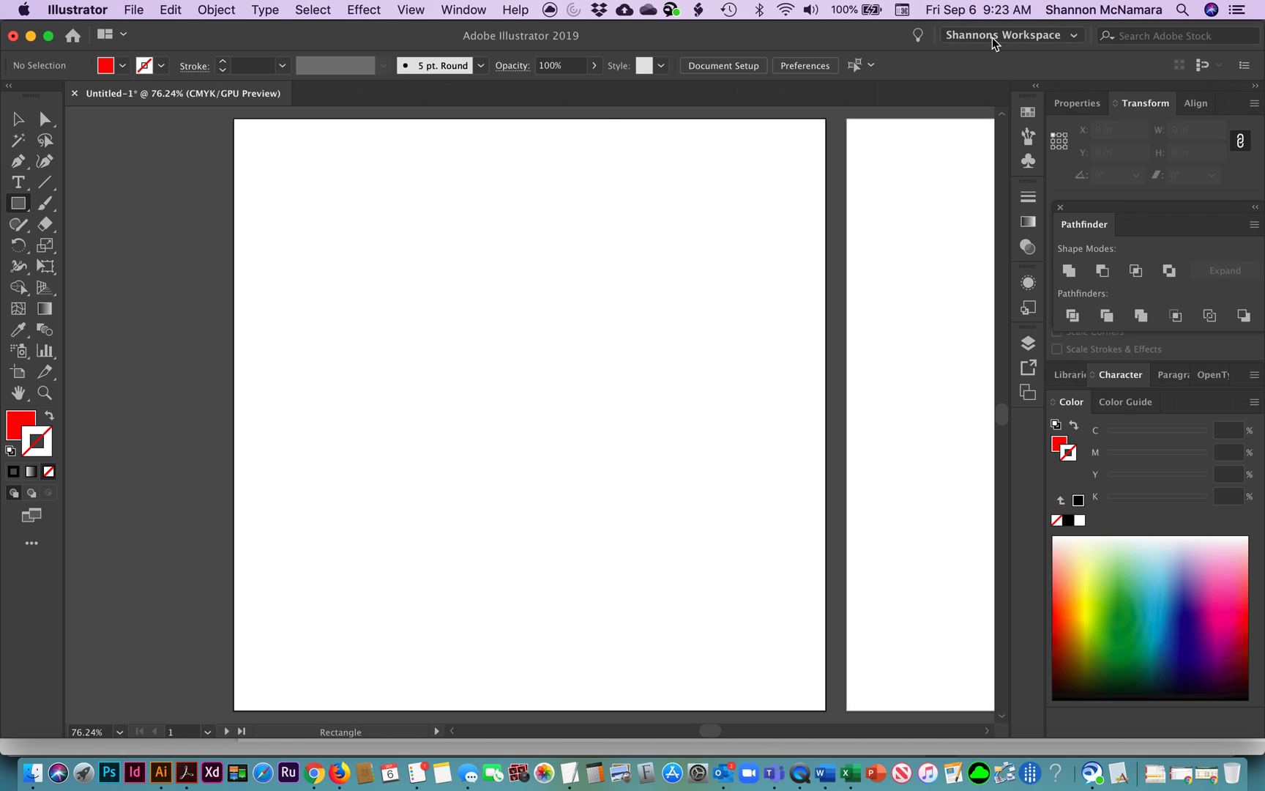
{"action": "left_click", "coordinate": [162, 66]}
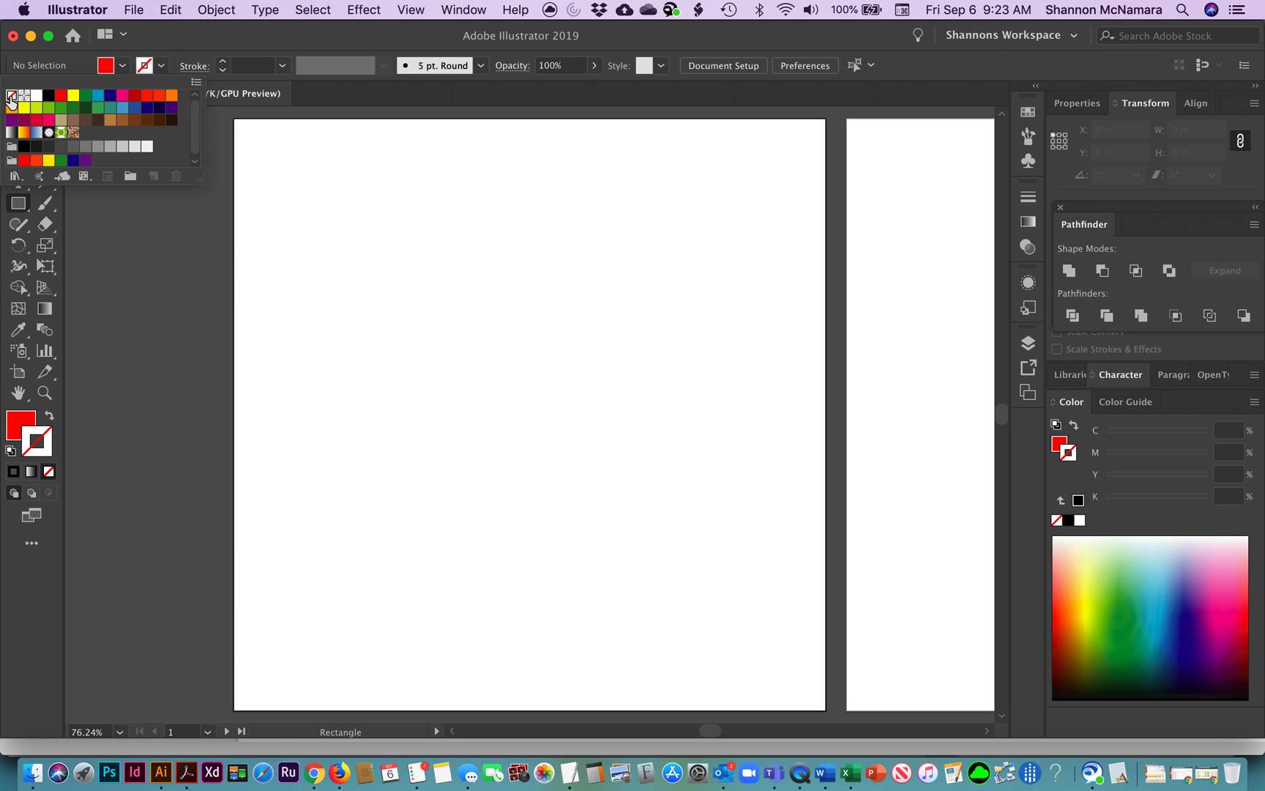
{"action": "mouse_move", "coordinate": [328, 245]}
{"action": "left_mouse_down"}
{"action": "mouse_move", "coordinate": [505, 429]}
{"action": "mouse_move", "coordinate": [572, 469]}
{"action": "left_mouse_up"}
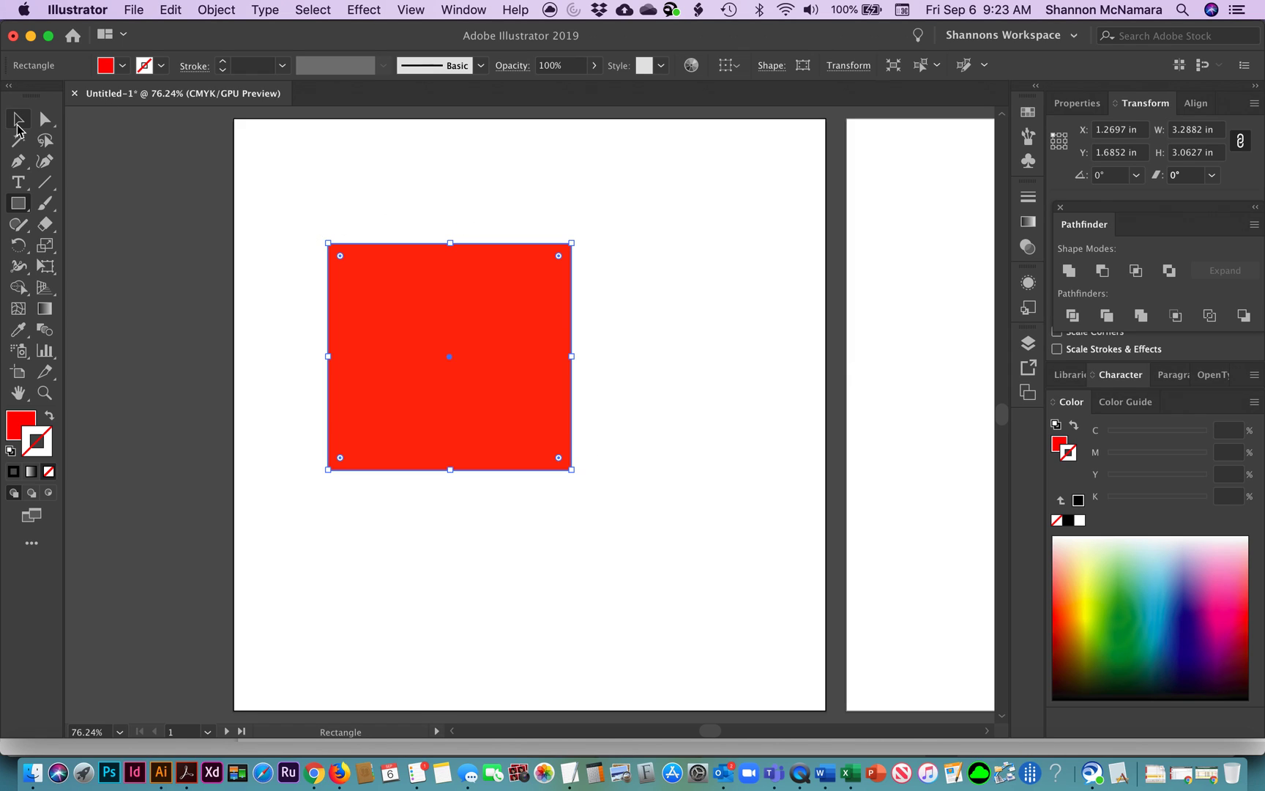
Move the red rectangle to about X 0.59 in, nearer the artboard's left edge, and deselect it
{"action": "left_click", "coordinate": [19, 121]}
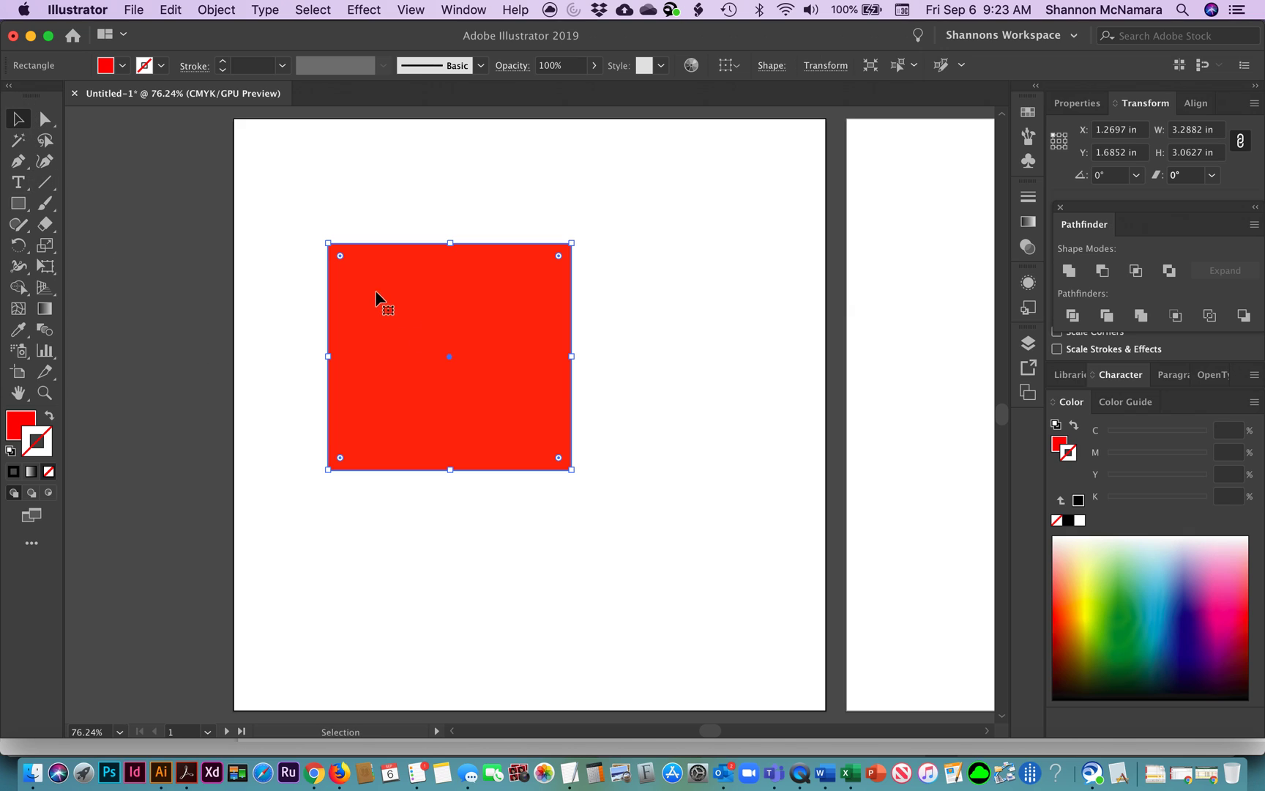
{"action": "left_click_drag", "start_coordinate": [383, 286], "coordinate": [333, 296]}
{"action": "left_click", "coordinate": [326, 174]}
Use Direct Selection to pick the rectangle's corner anchor points one at a time, ending with the upper-right one
{"action": "left_click", "coordinate": [45, 119]}
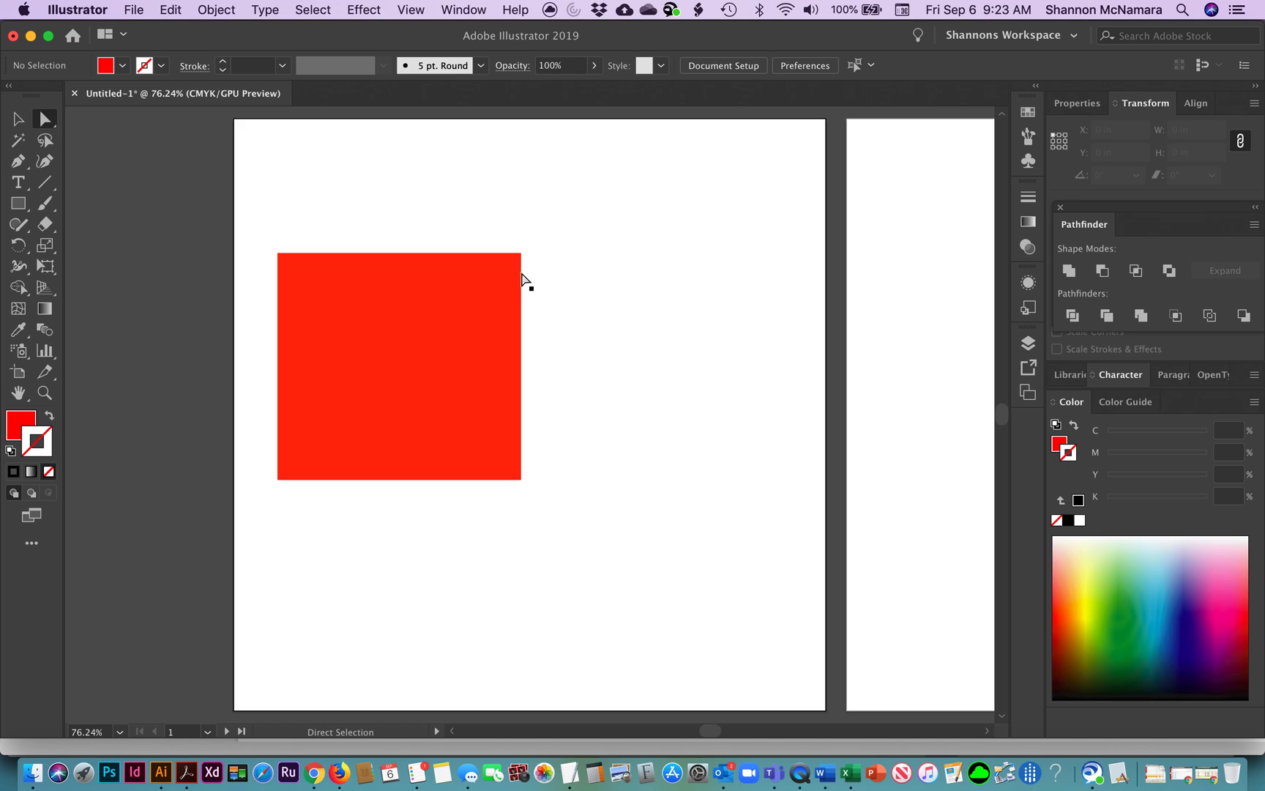
{"action": "left_click", "coordinate": [519, 251]}
{"action": "left_click", "coordinate": [278, 253]}
{"action": "left_click", "coordinate": [521, 481]}
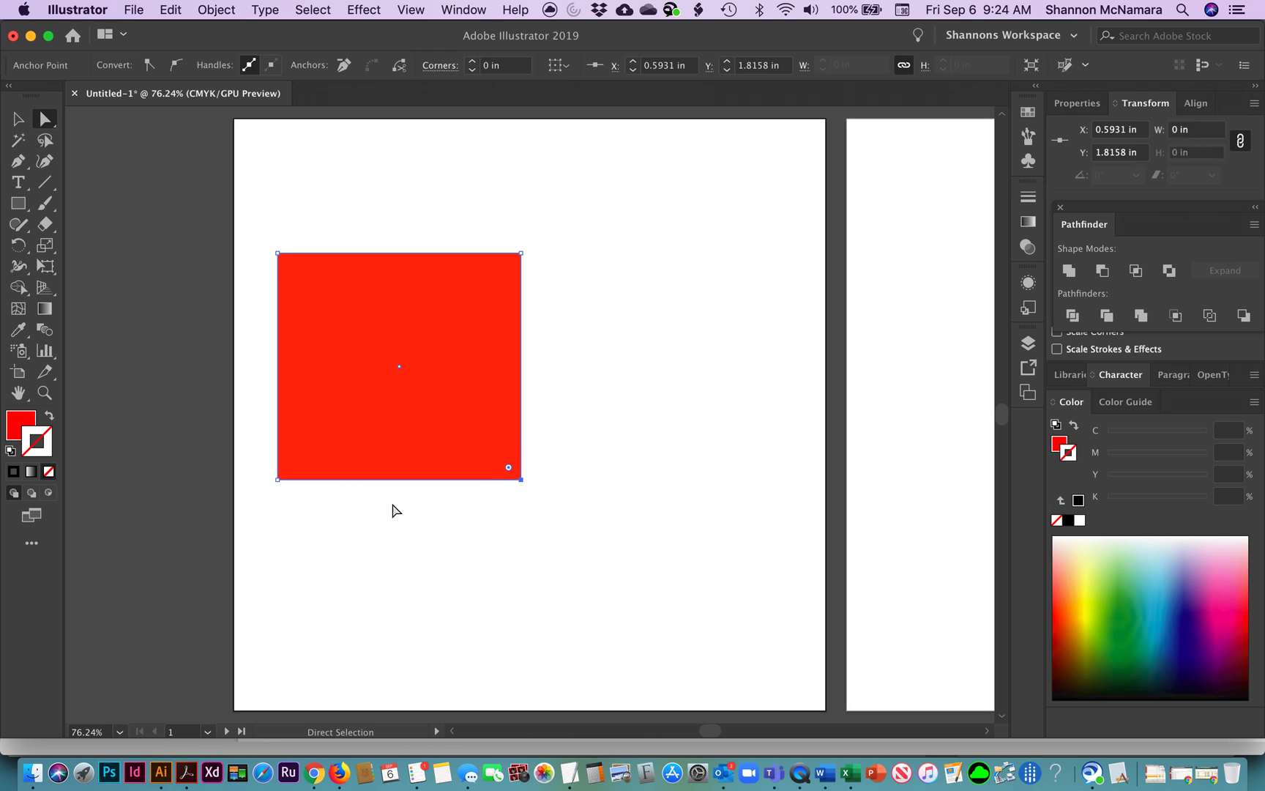
{"action": "left_click", "coordinate": [521, 254]}
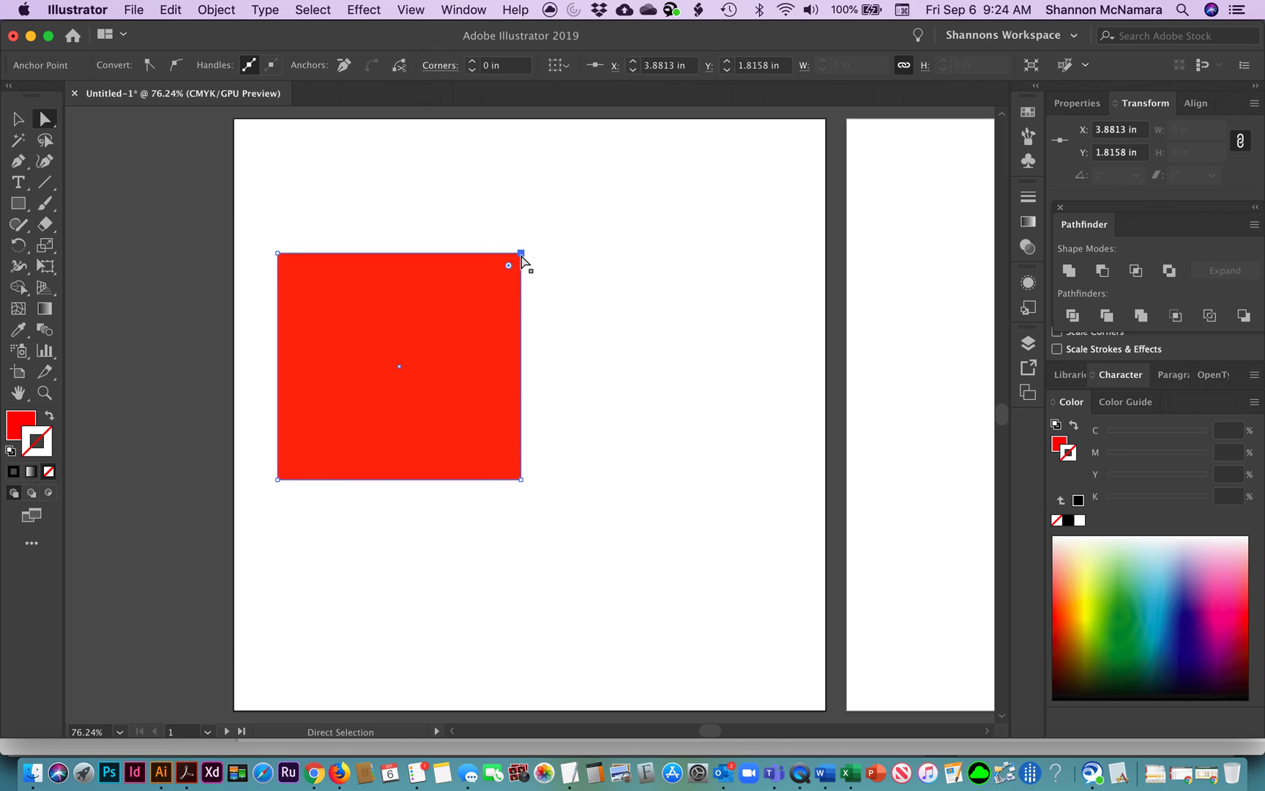
Try pulling the rectangle's upper-right anchor point inward to about X 2.49 in, Y 2.92 in, and undo the reshape
{"action": "left_click_drag", "start_coordinate": [521, 253], "coordinate": [418, 335]}
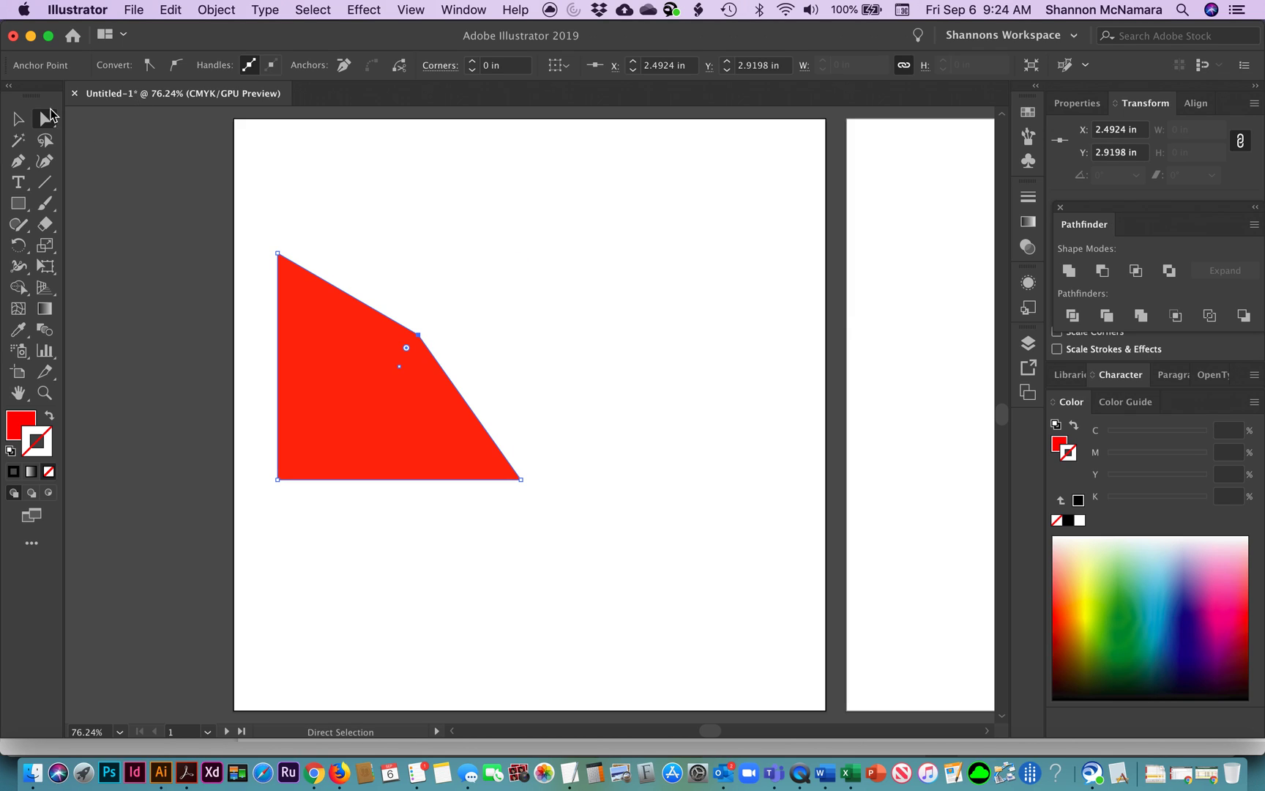
{"action": "key", "text": "super+z"}
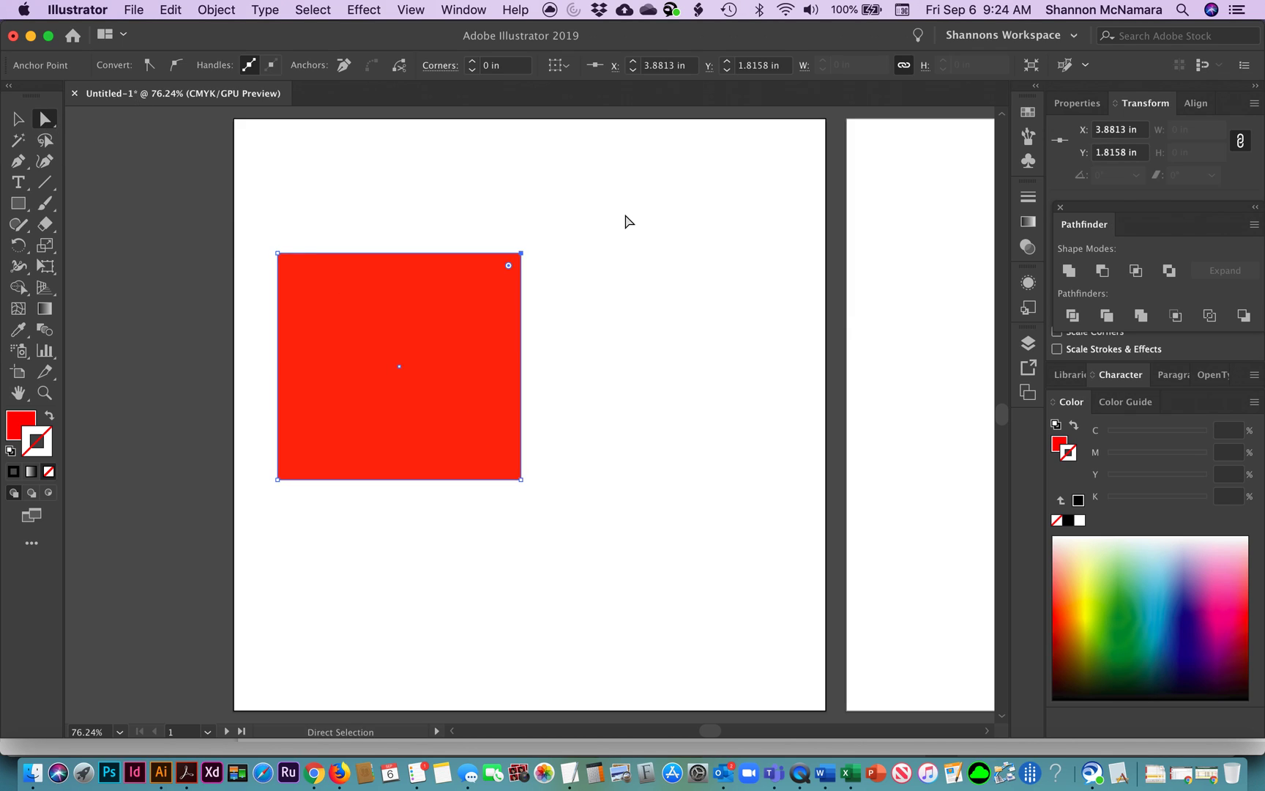
Move the whole red rectangle to about X 1.01 in, Y 1.71 in, and delete it
{"action": "left_click", "coordinate": [624, 220]}
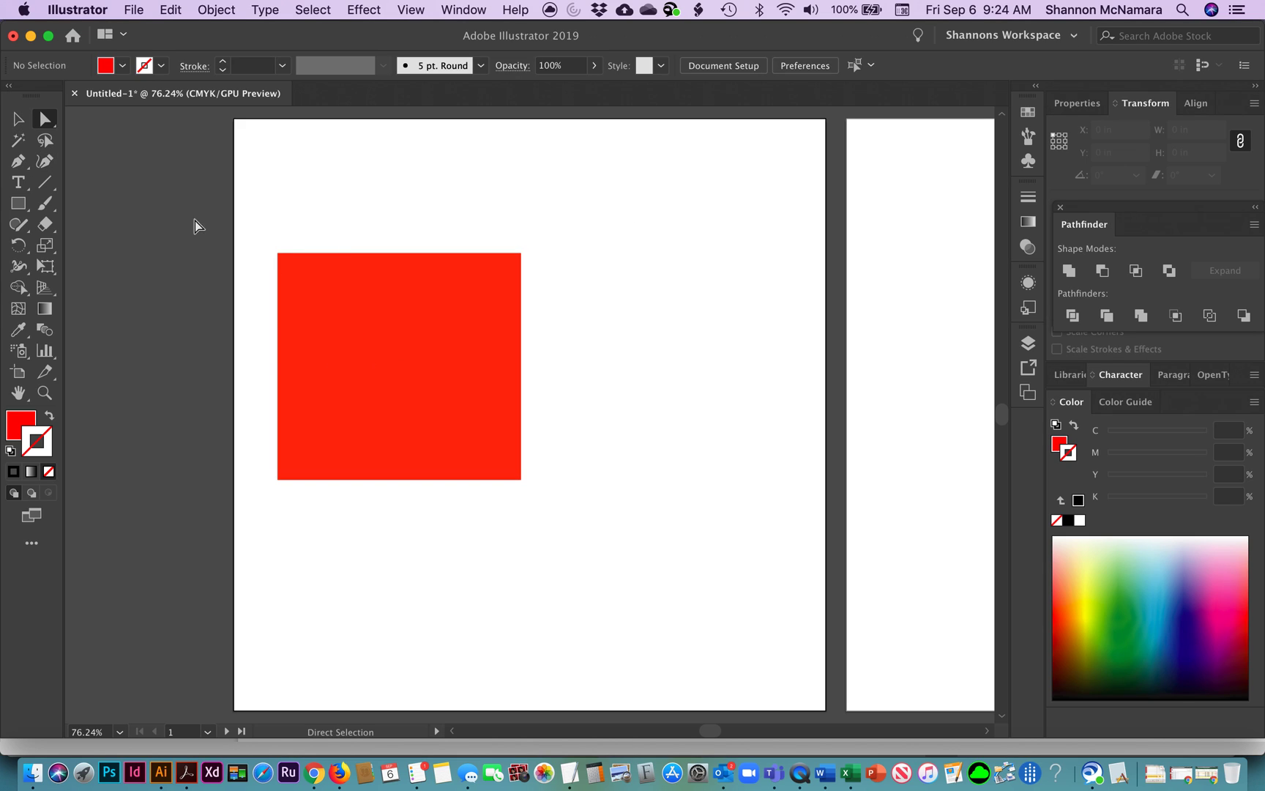
{"action": "left_click", "coordinate": [378, 328]}
{"action": "left_click_drag", "start_coordinate": [381, 316], "coordinate": [412, 308]}
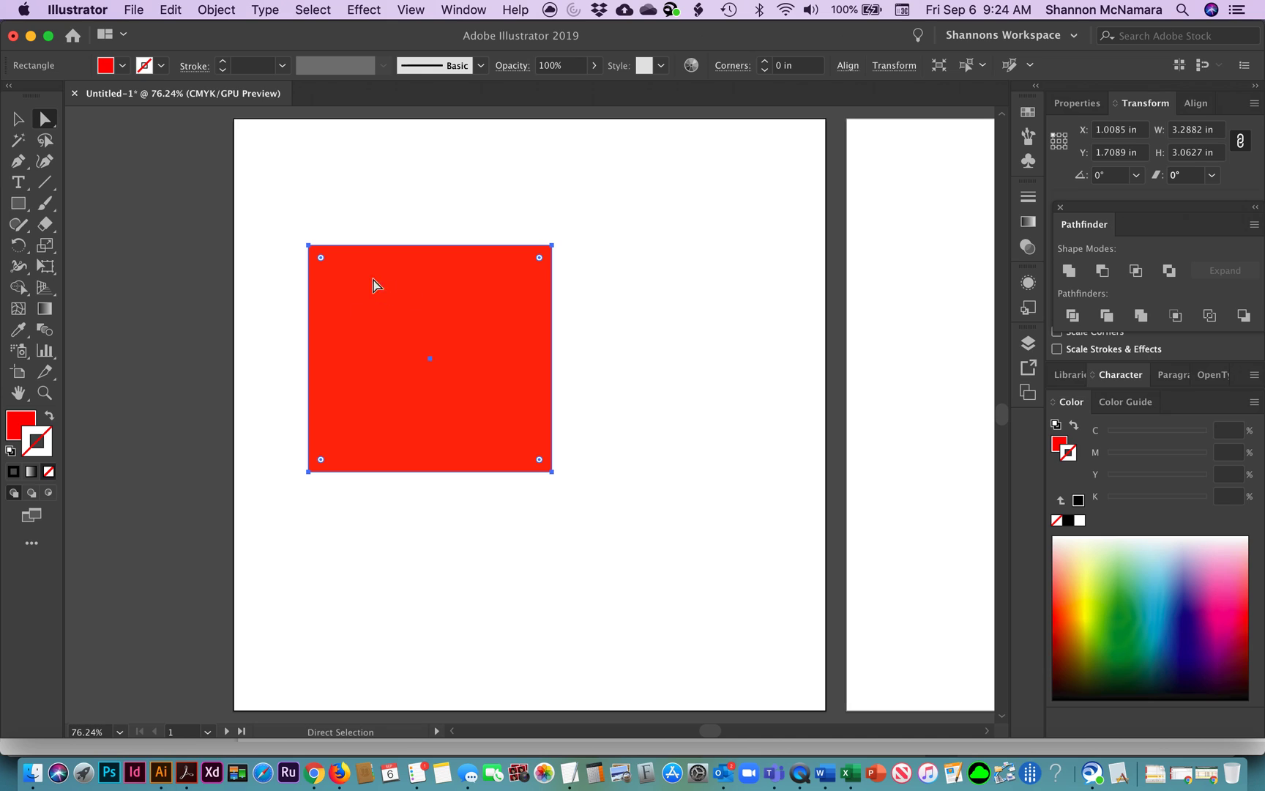
{"action": "key", "text": "Delete"}
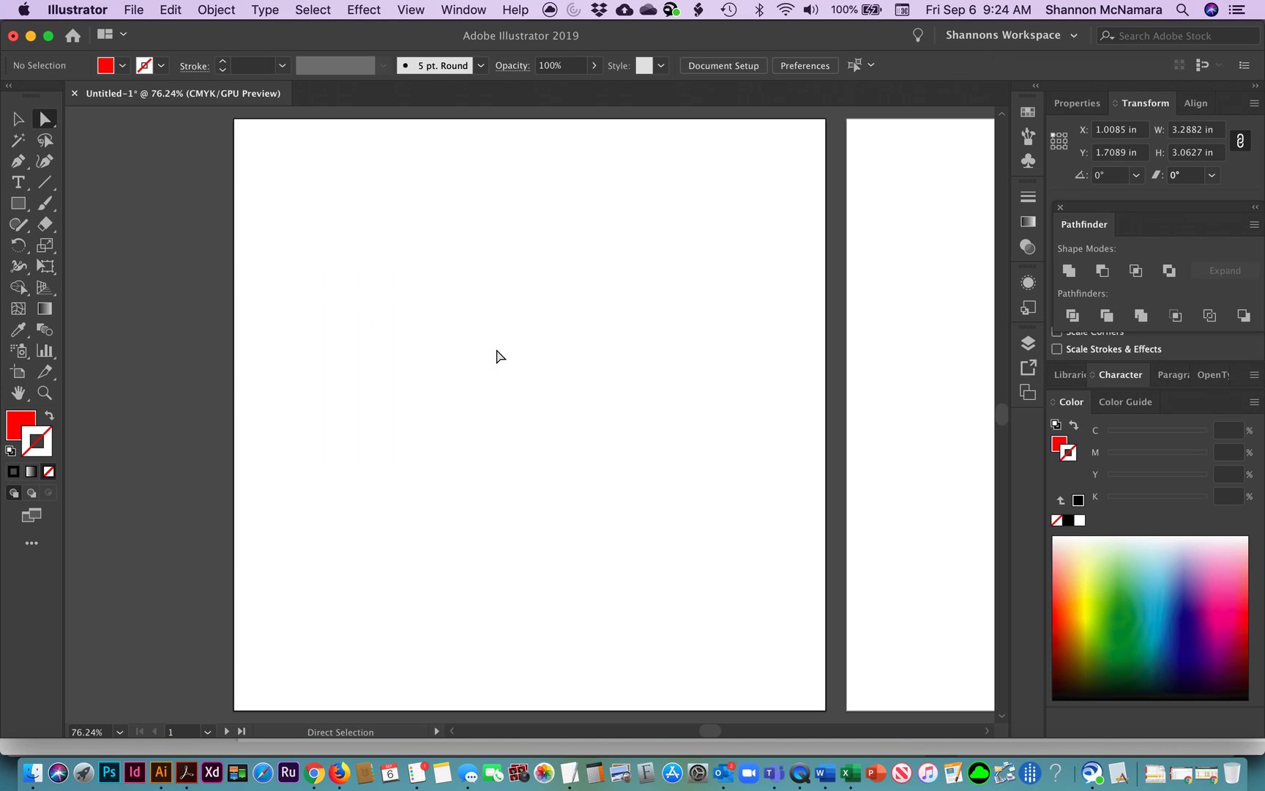
Swap fill and stroke, draw an unfilled rectangle about 2.75 in wide and 2.65 in high with a red 1 pt stroke, and deselect it
{"action": "left_click", "coordinate": [50, 415]}
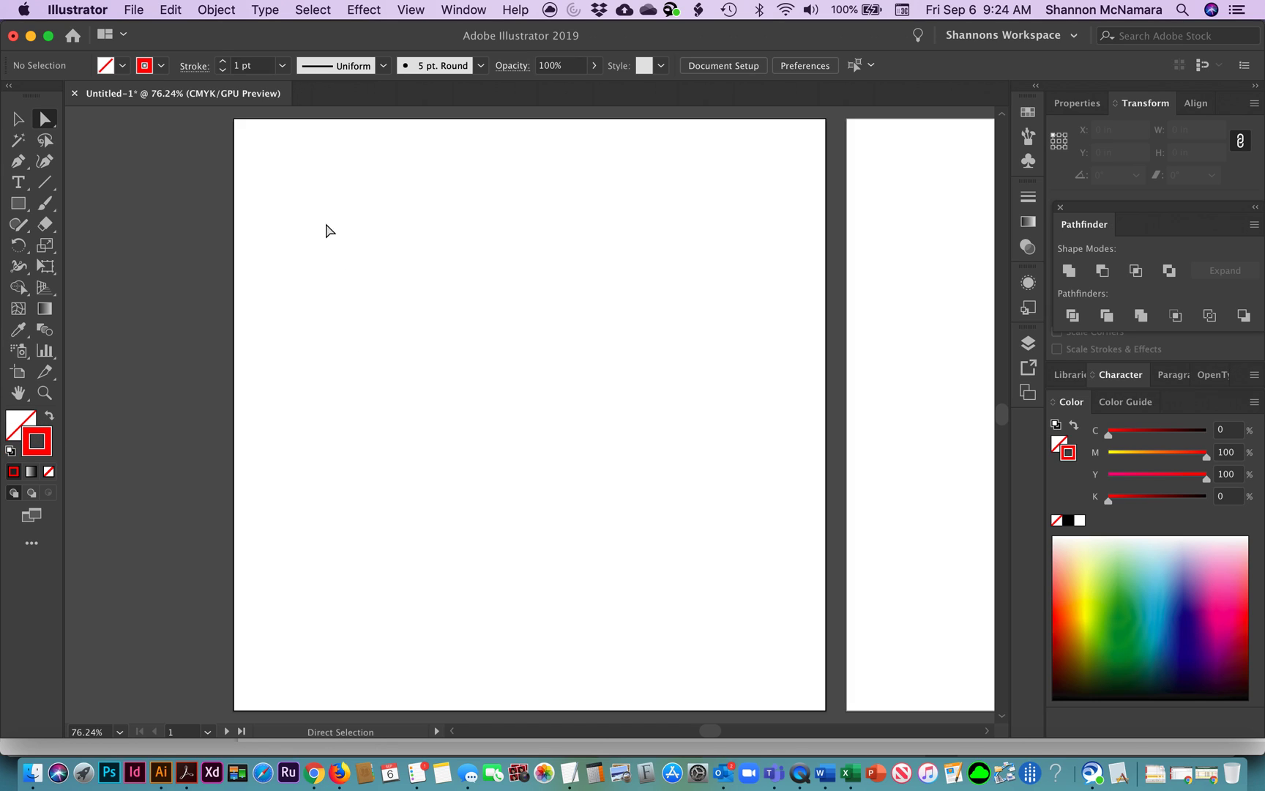
{"action": "left_click", "coordinate": [17, 204]}
{"action": "left_click_drag", "start_coordinate": [381, 197], "coordinate": [584, 394]}
{"action": "left_click", "coordinate": [18, 119]}
{"action": "left_click", "coordinate": [317, 219]}
Try selecting the unfilled rectangle from its interior, select it by its outline instead, and delete it
{"action": "left_click", "coordinate": [437, 254]}
{"action": "left_click", "coordinate": [454, 248]}
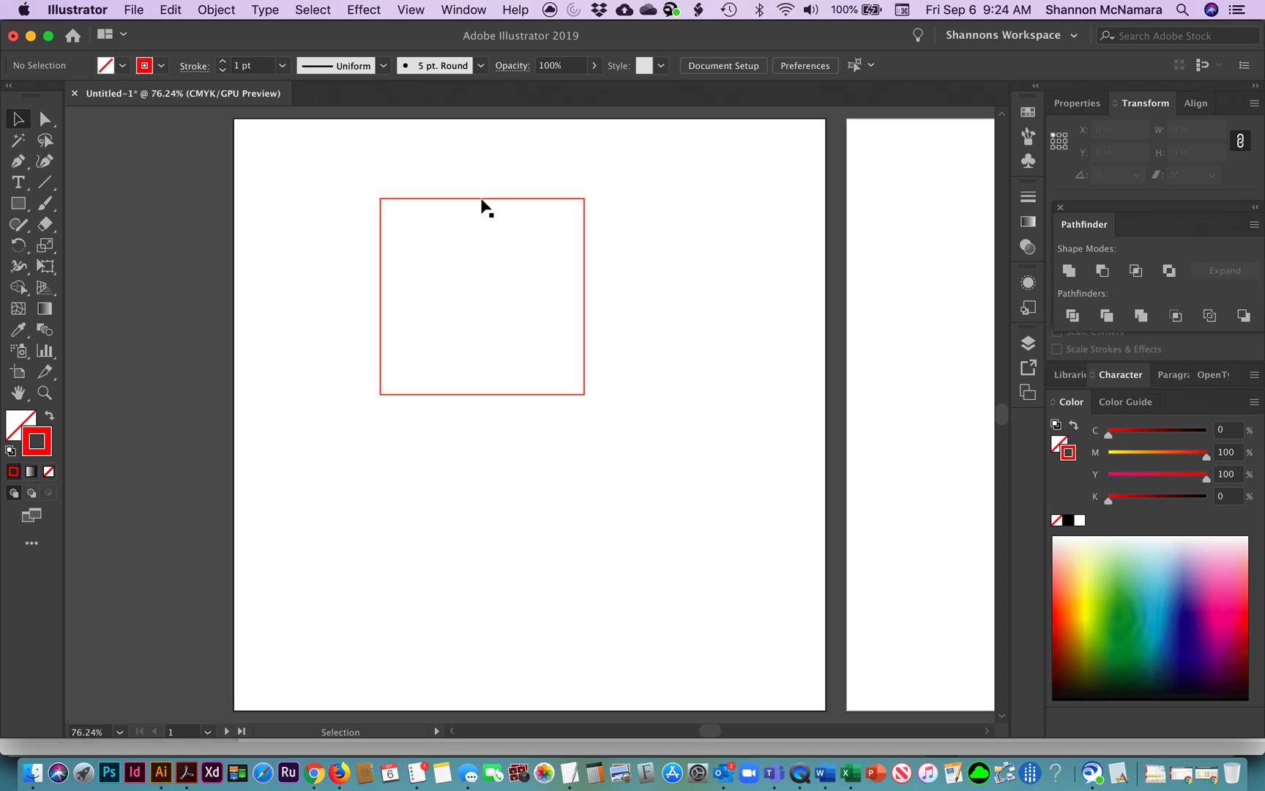
{"action": "left_click", "coordinate": [21, 431]}
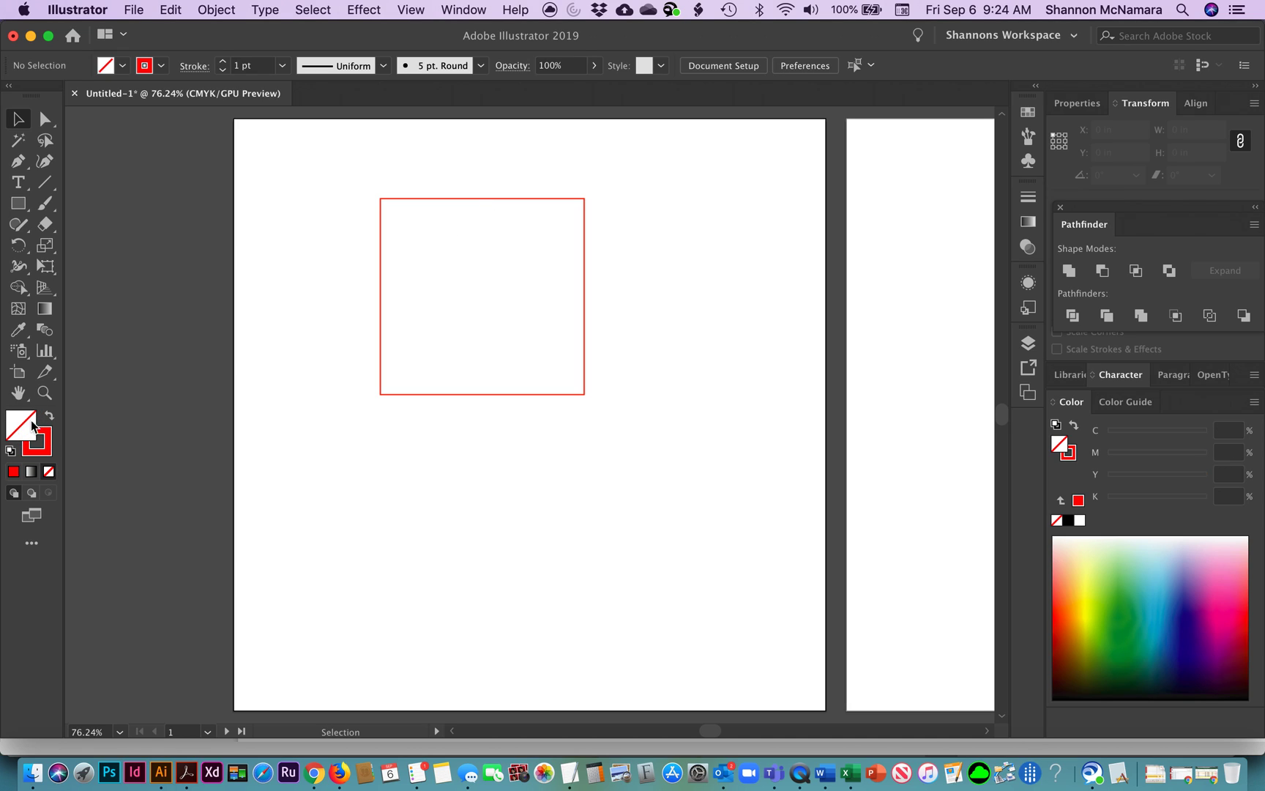
{"action": "left_click", "coordinate": [392, 199]}
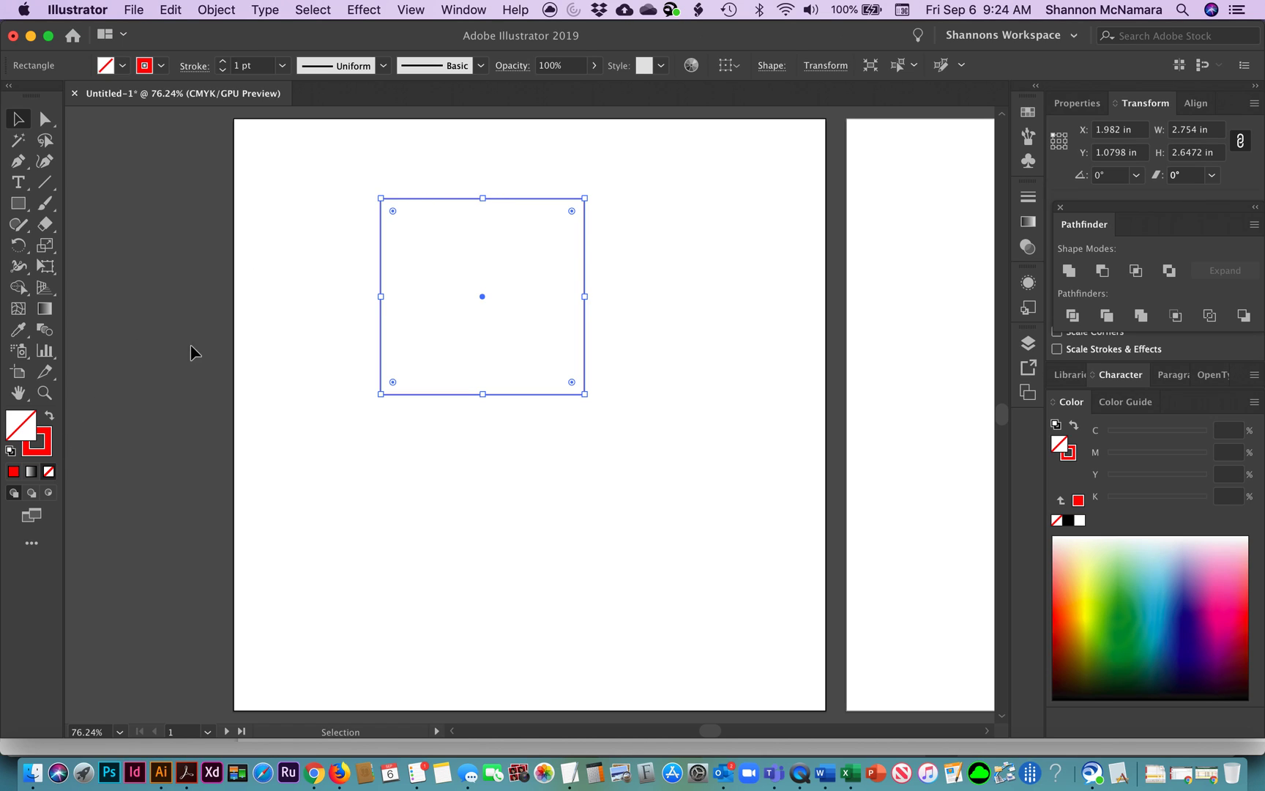
{"action": "left_click", "coordinate": [392, 180]}
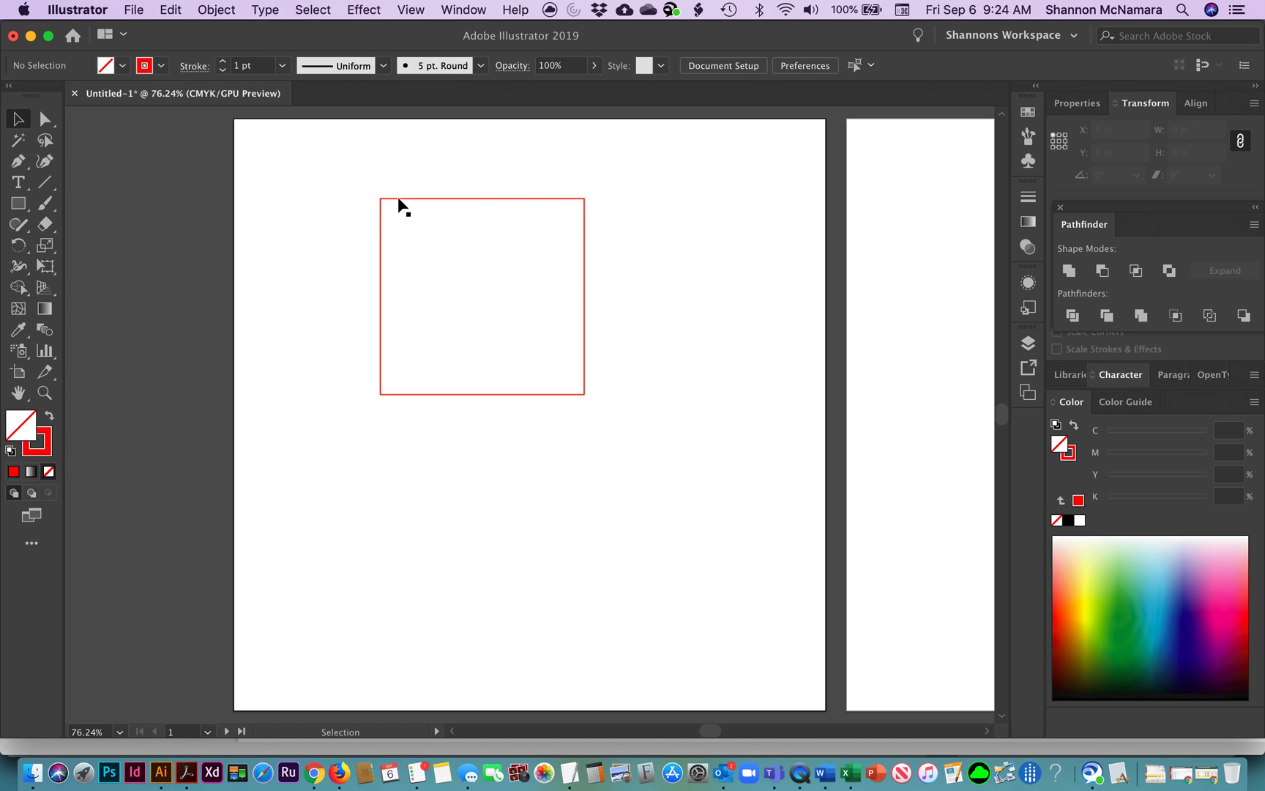
{"action": "left_click", "coordinate": [397, 197]}
{"action": "key", "text": "Delete"}
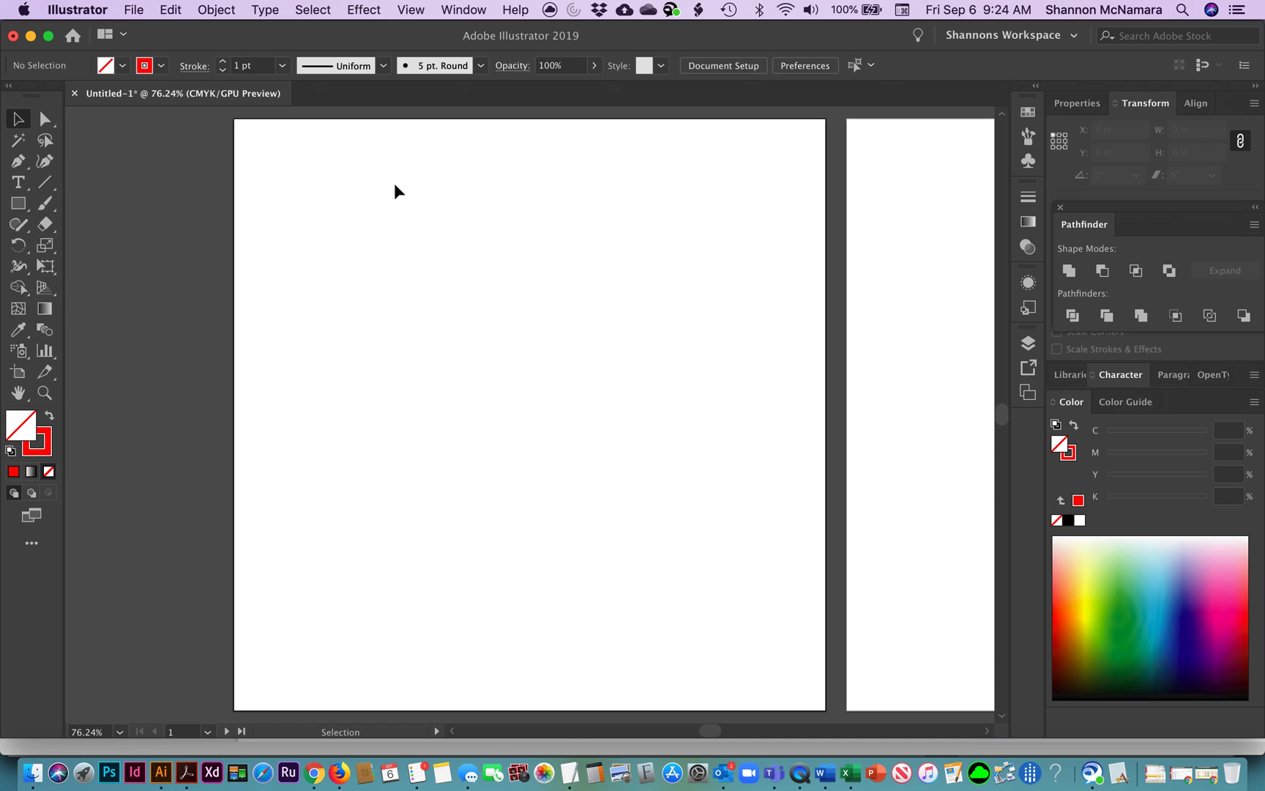
Create a triangle with the Polygon tool, using 3 sides and a 0.6944 in radius, in the artboard's upper-left area, and deselect it
{"action": "left_click", "coordinate": [19, 204]}
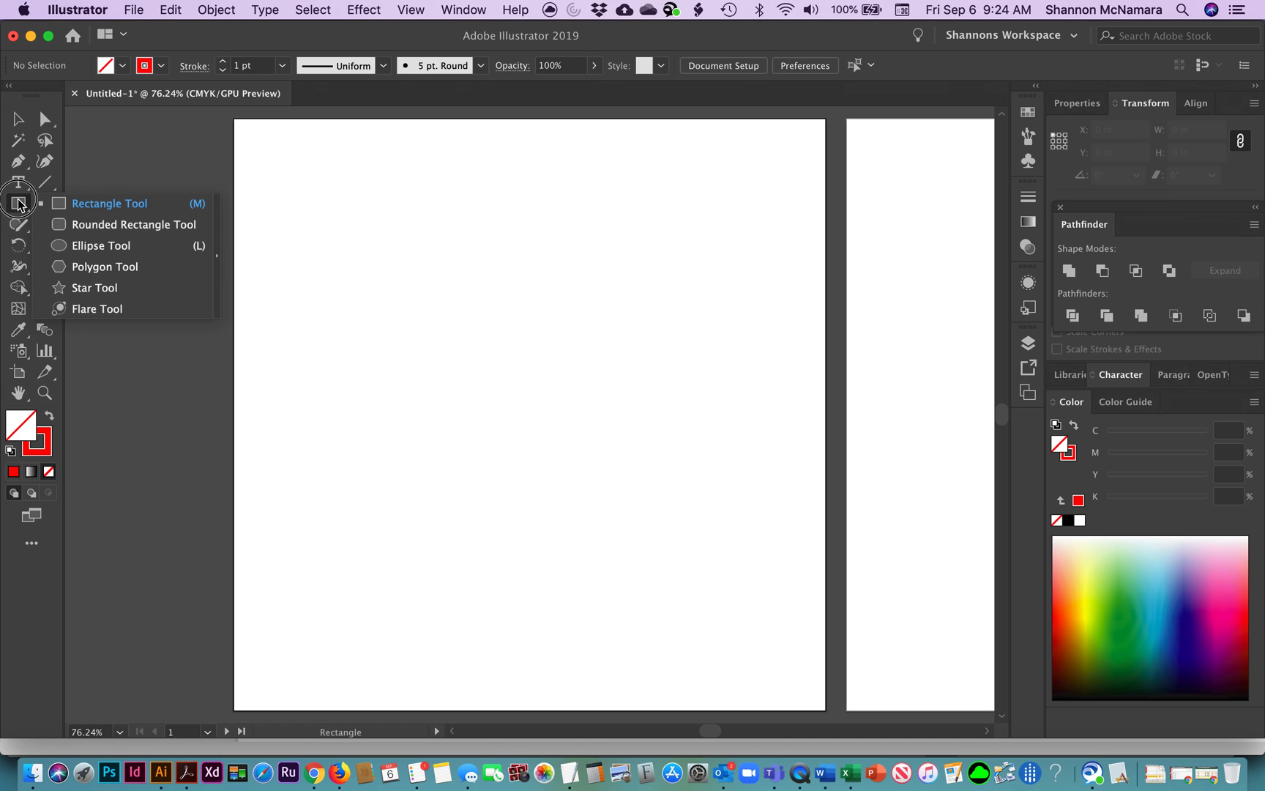
{"action": "left_click_drag", "start_coordinate": [19, 203], "coordinate": [95, 269]}
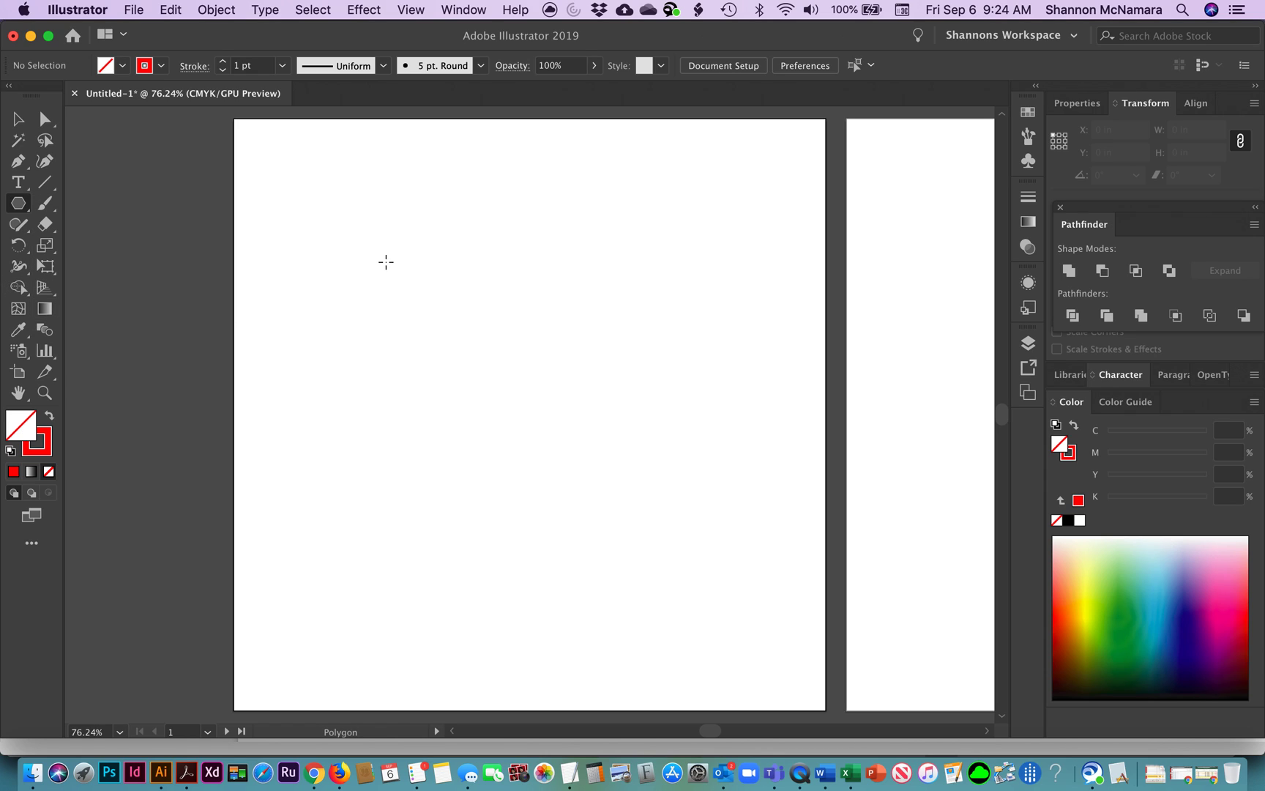
{"action": "left_click", "coordinate": [386, 262]}
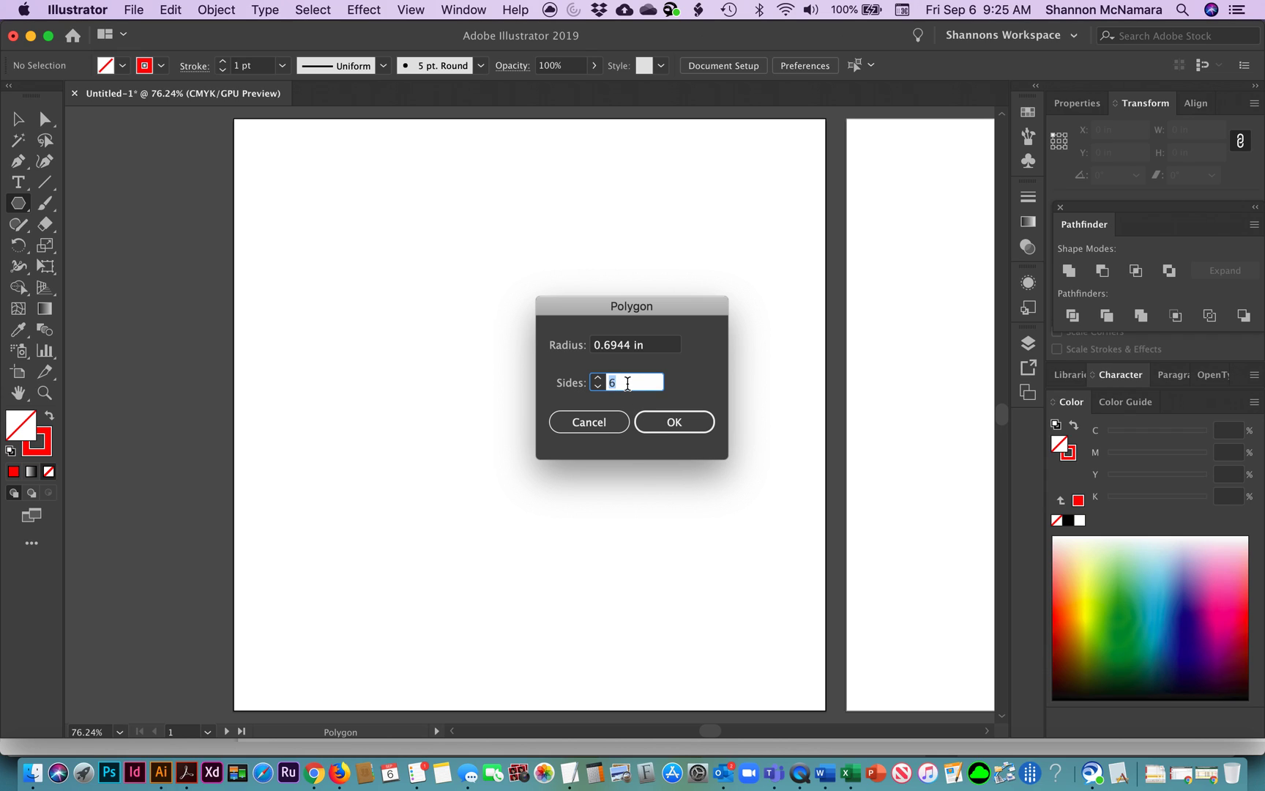
{"action": "type", "text": "3"}
{"action": "left_click", "coordinate": [681, 426]}
{"action": "left_click", "coordinate": [19, 121]}
{"action": "left_click", "coordinate": [558, 336]}
Draw a rounded rectangle about 2.53 in wide and 1.53 in high, to the lower right of the triangle
{"action": "left_click", "coordinate": [18, 203]}
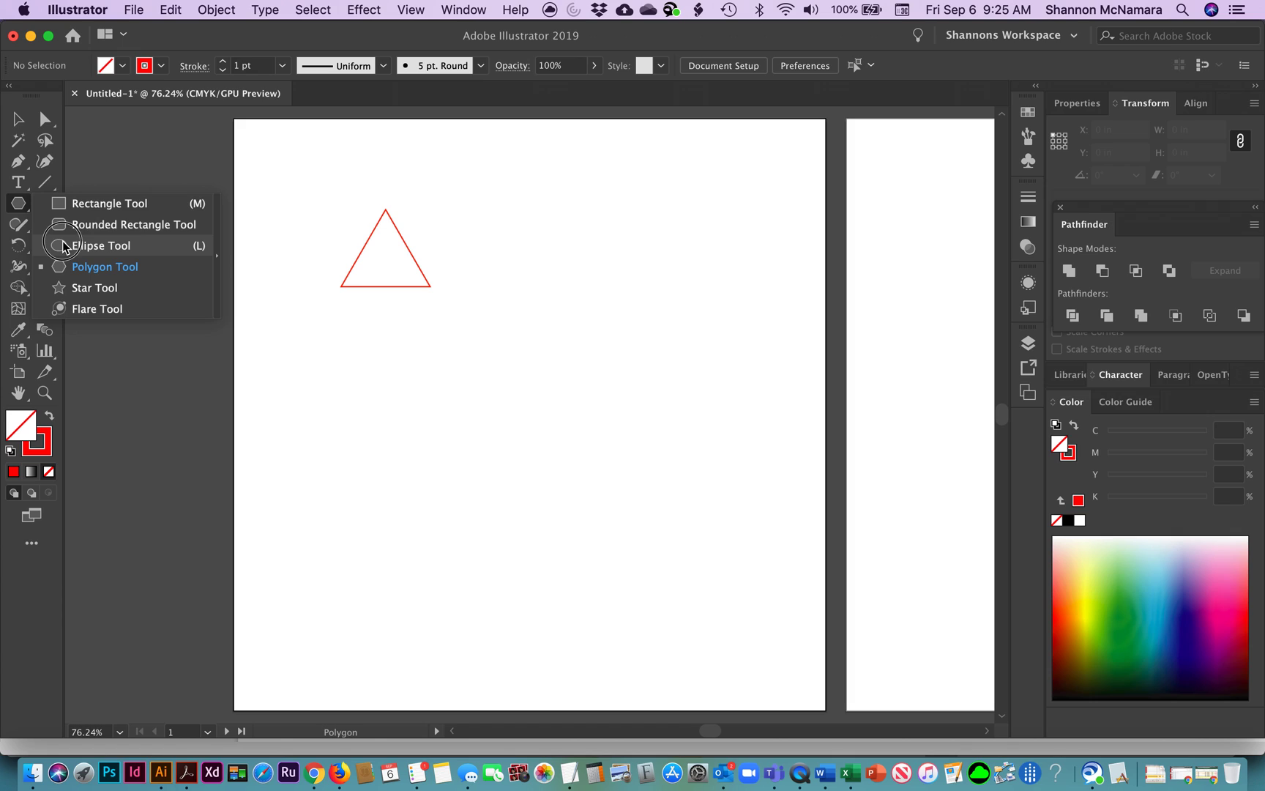
{"action": "left_click", "coordinate": [74, 224]}
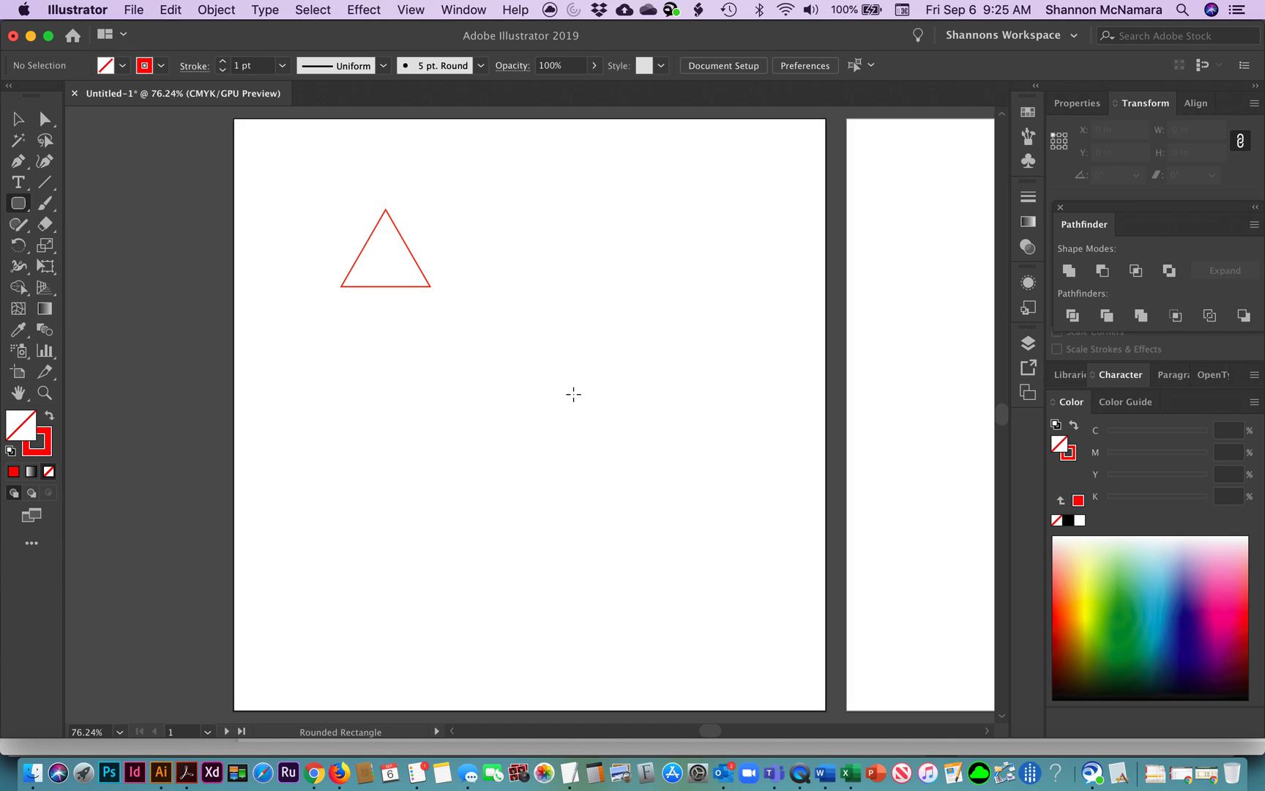
{"action": "left_click_drag", "start_coordinate": [494, 275], "coordinate": [682, 388]}
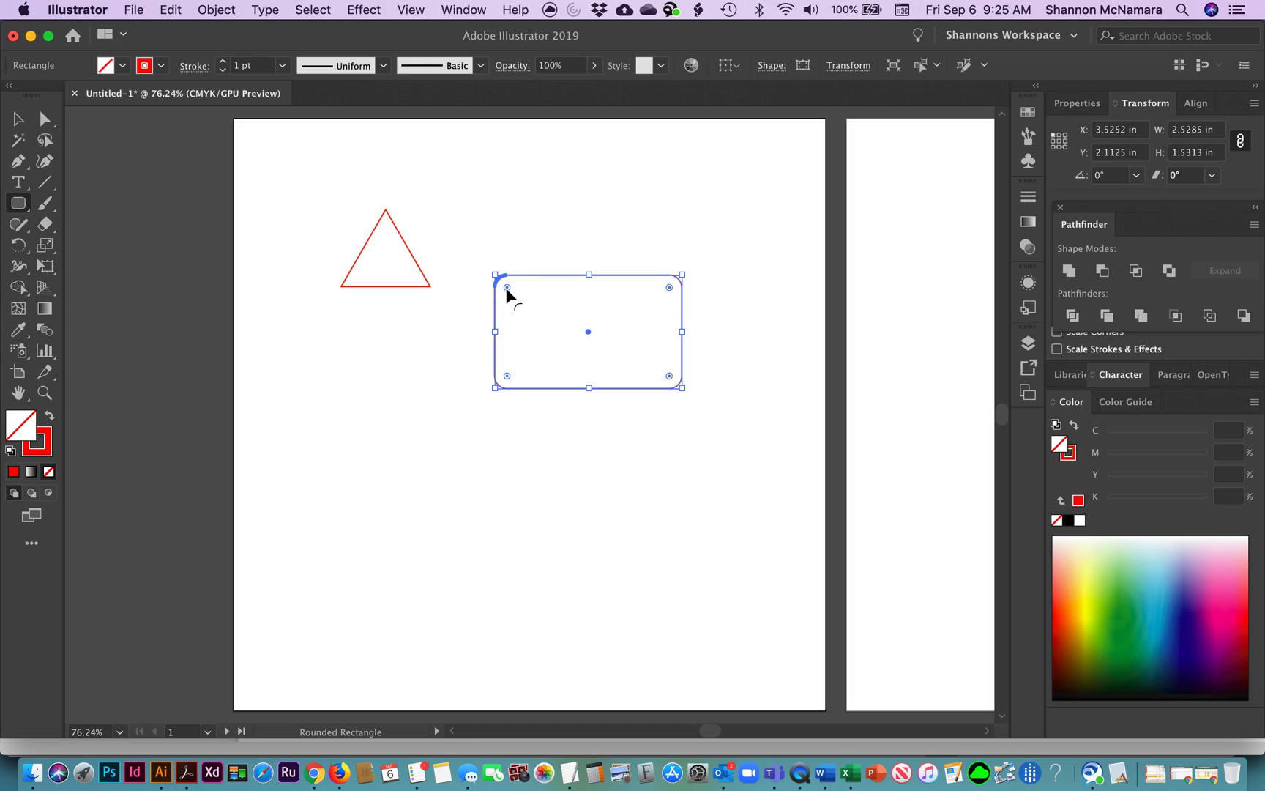
Increase the rounded rectangle's corner radius to the maximum so both ends become semicircles, and deselect it
{"action": "key", "text": "z"}
{"action": "left_click_drag", "start_coordinate": [451, 233], "coordinate": [740, 461]}
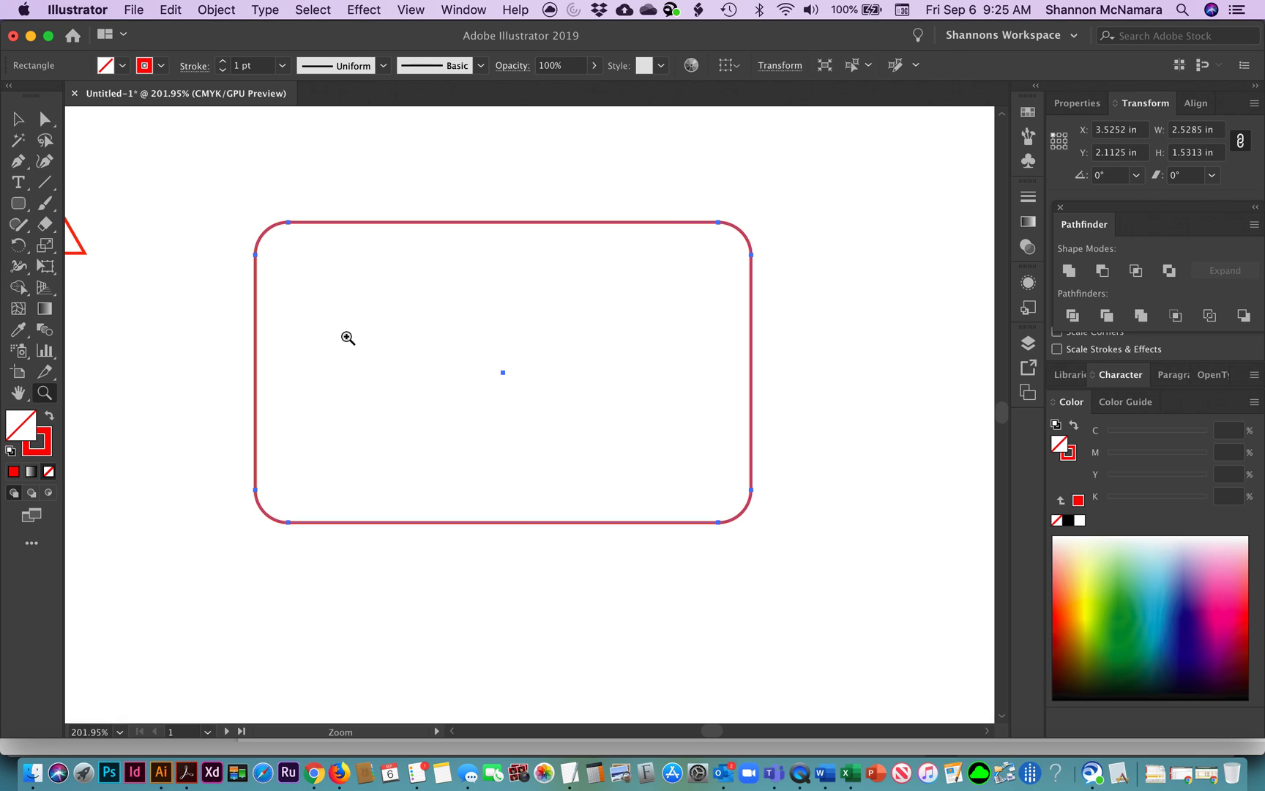
{"action": "left_click", "coordinate": [17, 118]}
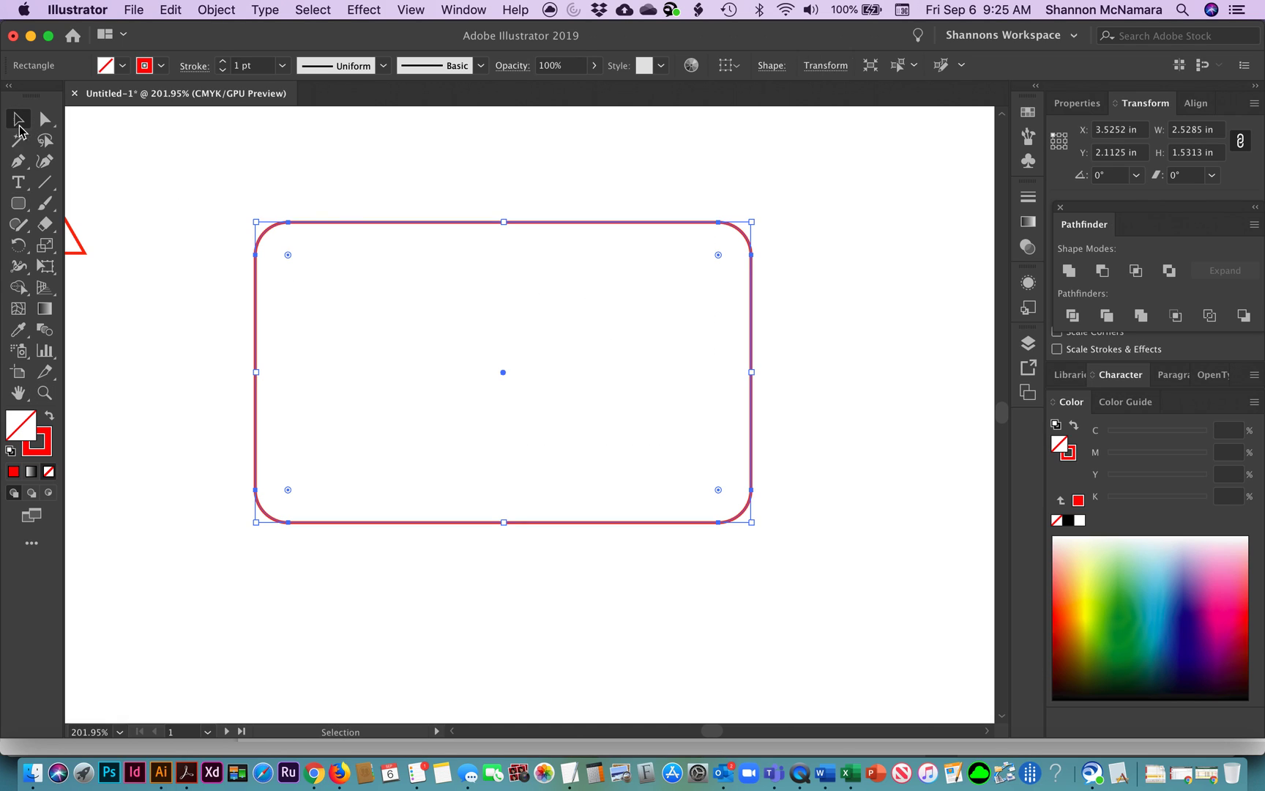
{"action": "left_click", "coordinate": [287, 254]}
{"action": "left_click_drag", "start_coordinate": [288, 255], "coordinate": [415, 366]}
{"action": "left_click", "coordinate": [334, 185]}
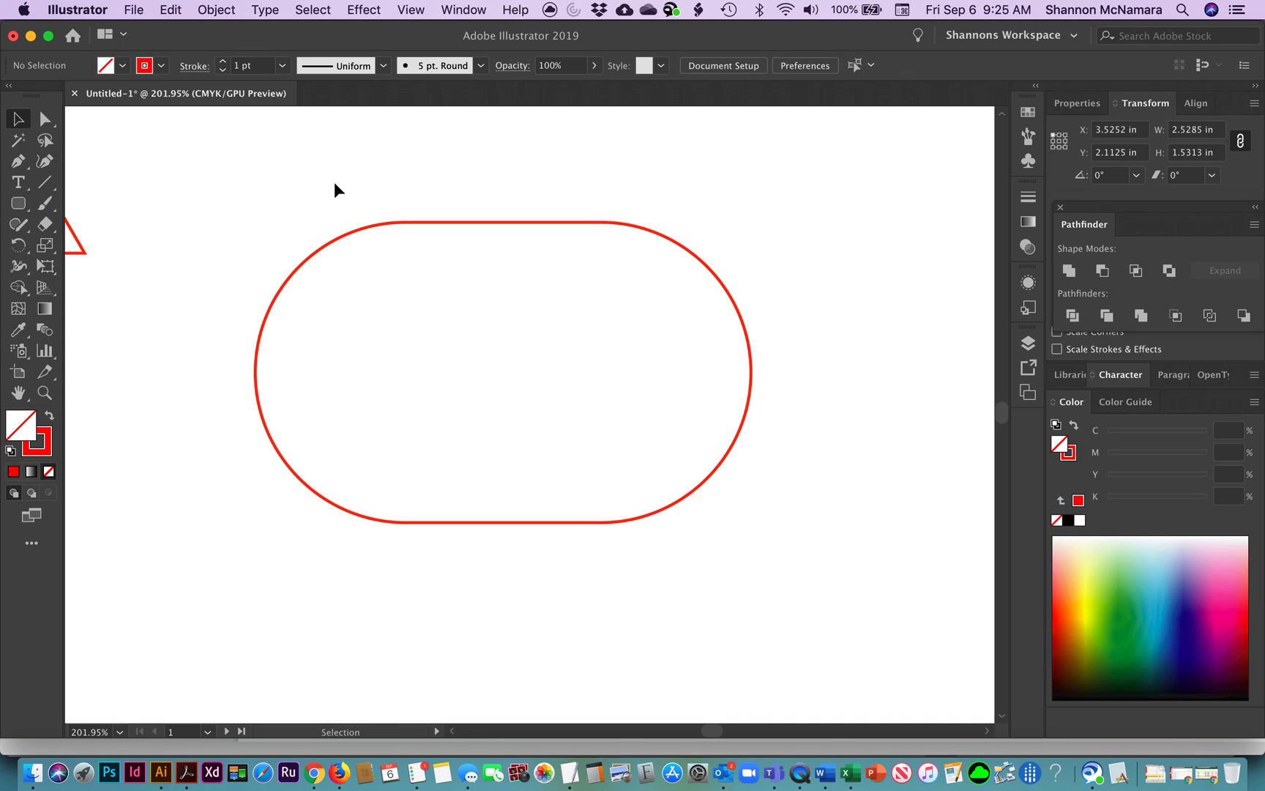
Round all three corners of the triangle until it is about 0.89 in wide and 0.82 in high, and deselect it
{"action": "left_click_drag", "start_coordinate": [261, 290], "coordinate": [609, 375]}
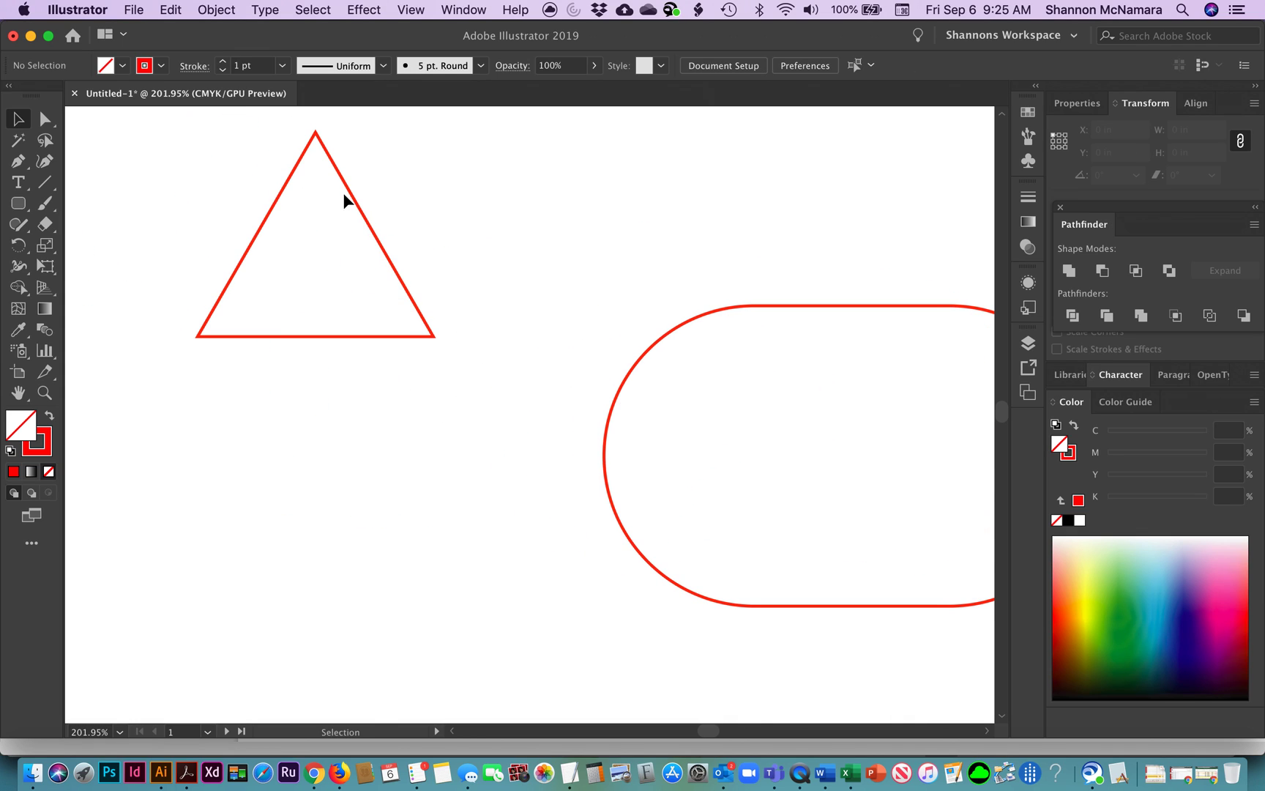
{"action": "left_click", "coordinate": [316, 136]}
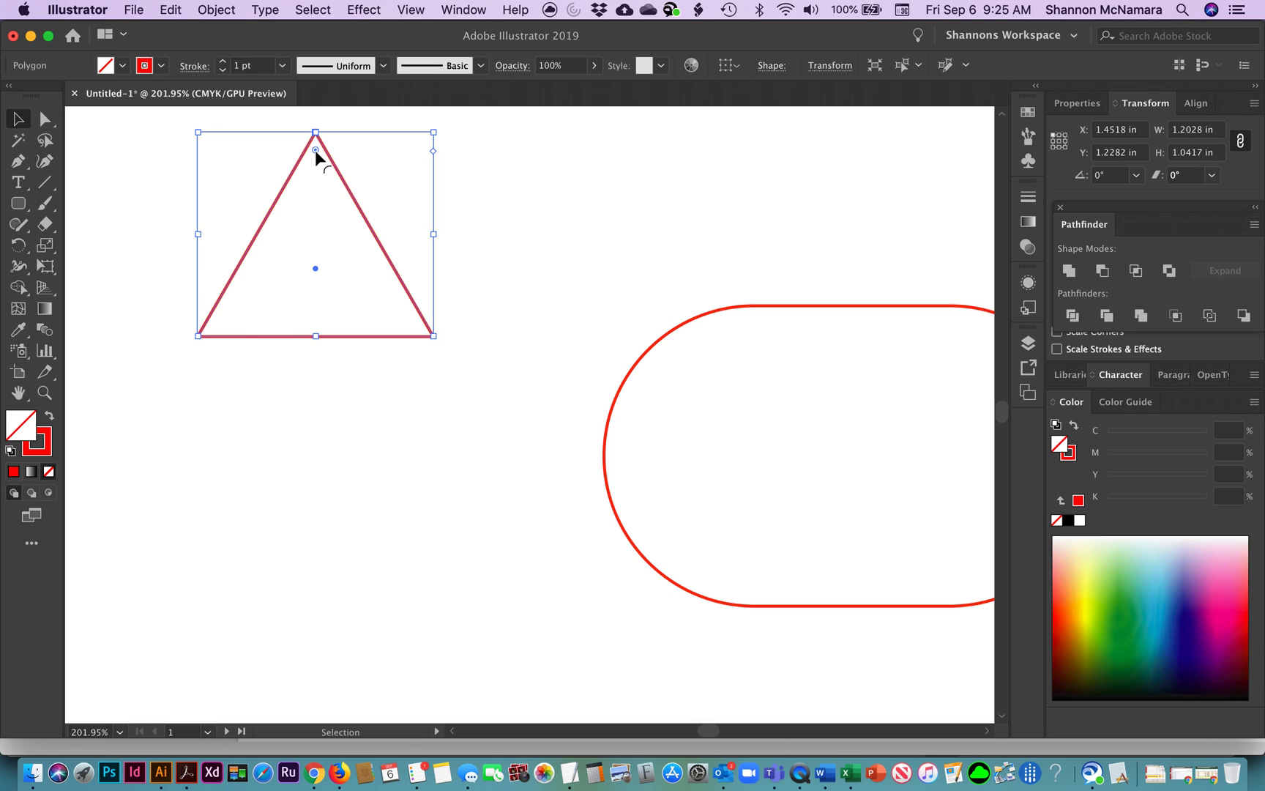
{"action": "left_click_drag", "start_coordinate": [316, 150], "coordinate": [316, 220]}
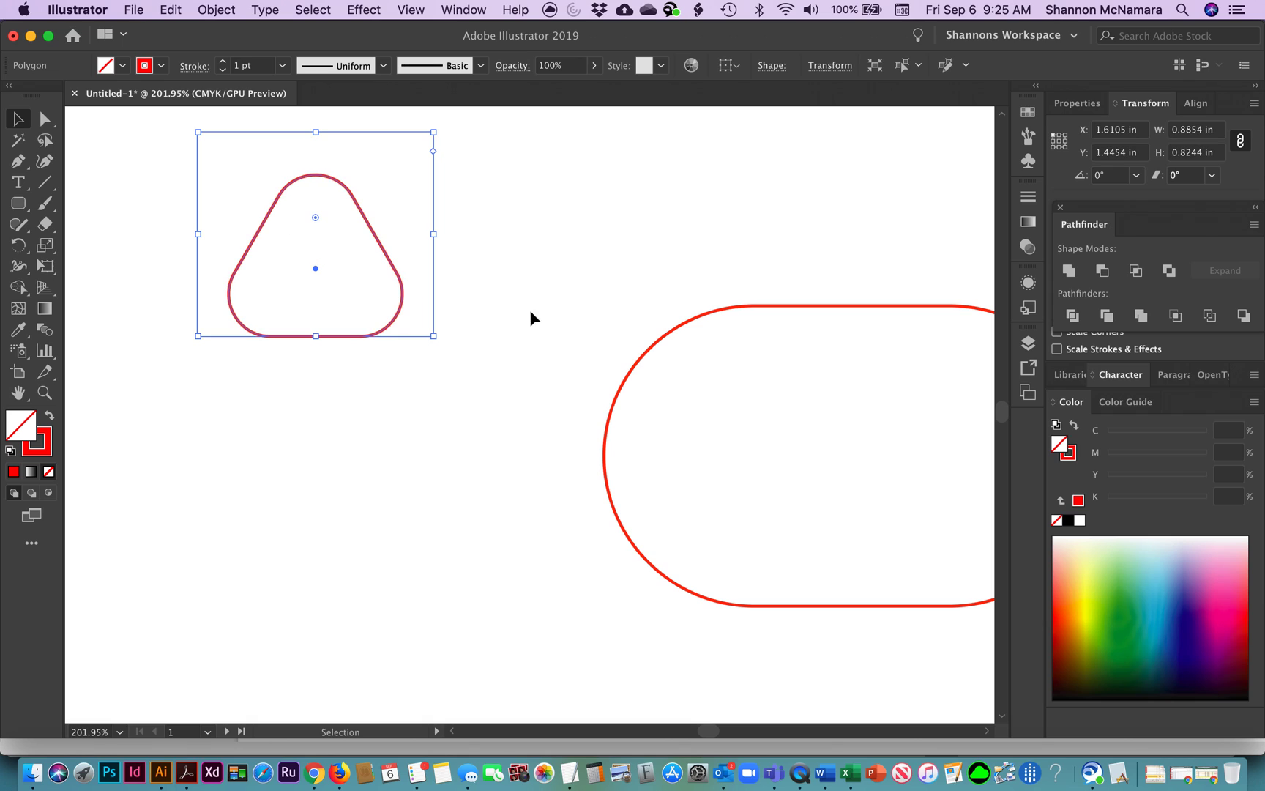
{"action": "left_click", "coordinate": [516, 268]}
Create a 5-point star with radii of 0.3472 in and 0.6944 in, to the lower left of the rounded triangle
{"action": "left_click_drag", "start_coordinate": [288, 388], "coordinate": [395, 378]}
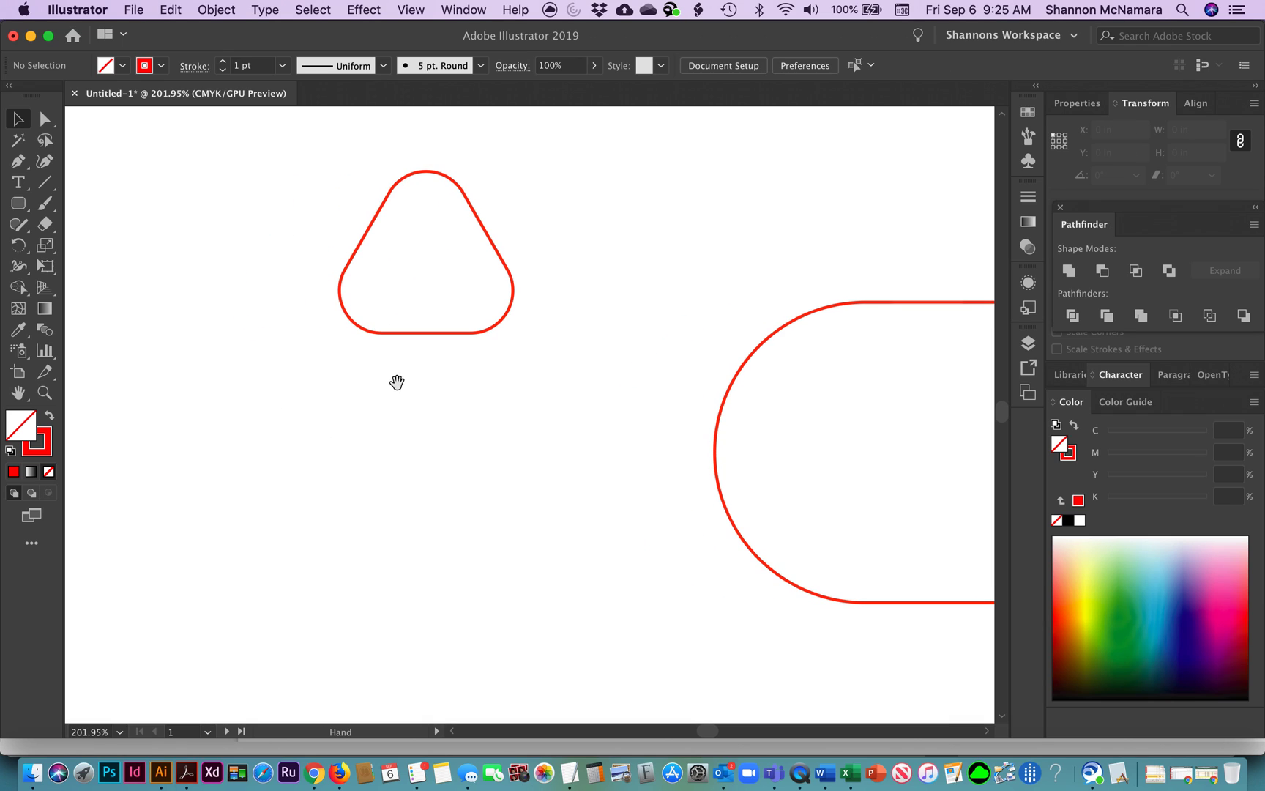
{"action": "left_click", "coordinate": [22, 209]}
{"action": "left_click", "coordinate": [65, 288]}
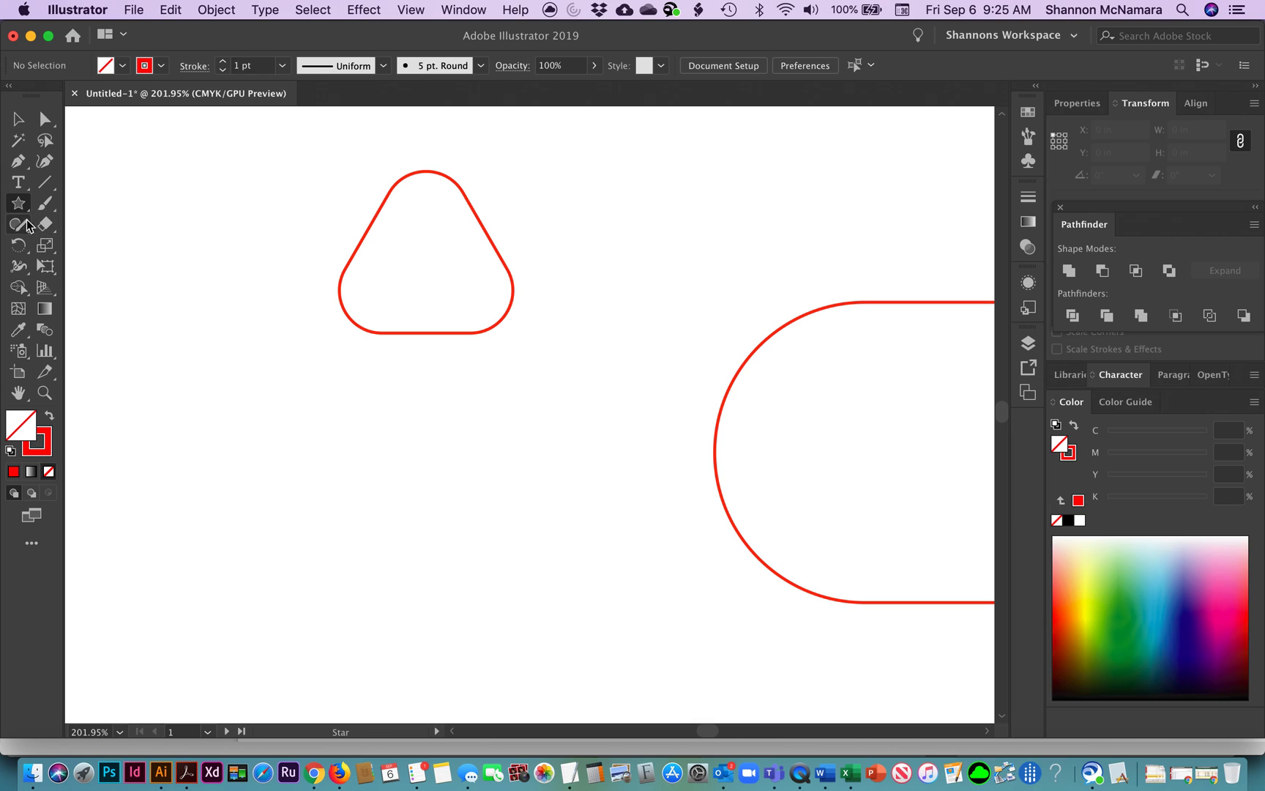
{"action": "left_click", "coordinate": [252, 442]}
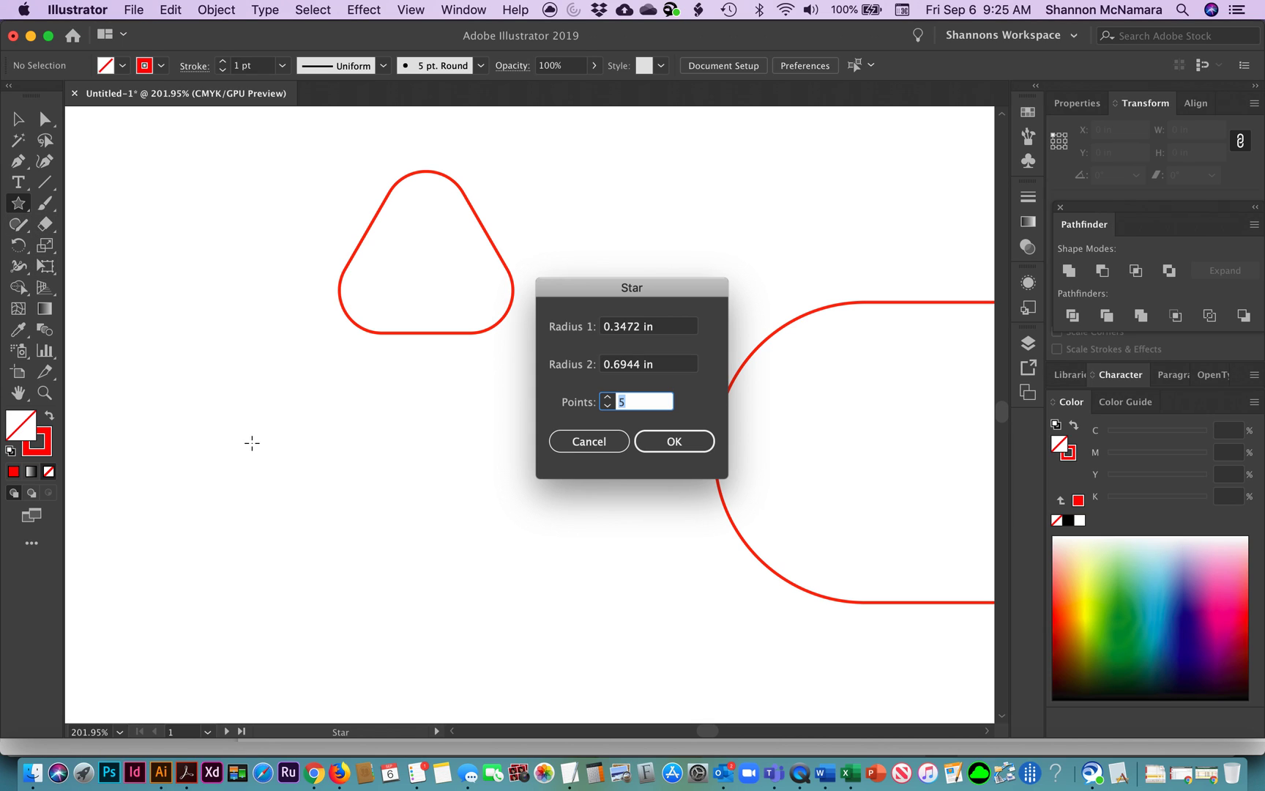
{"action": "left_click", "coordinate": [674, 441]}
Create a 10-point star beside the five-pointed one and move it slightly right so the two stars no longer overlap
{"action": "left_click", "coordinate": [491, 500]}
{"action": "type", "text": "10"}
{"action": "key", "text": "Return"}
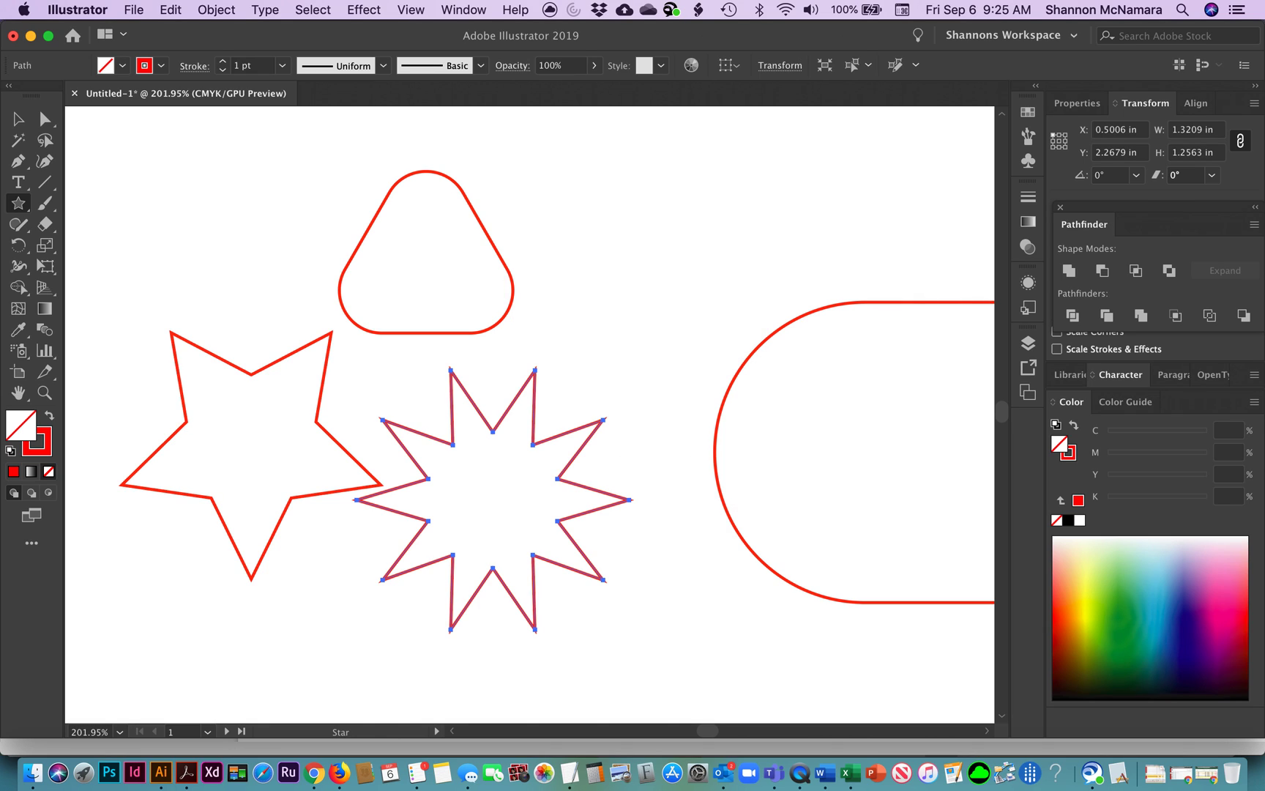
{"action": "key", "text": "v"}
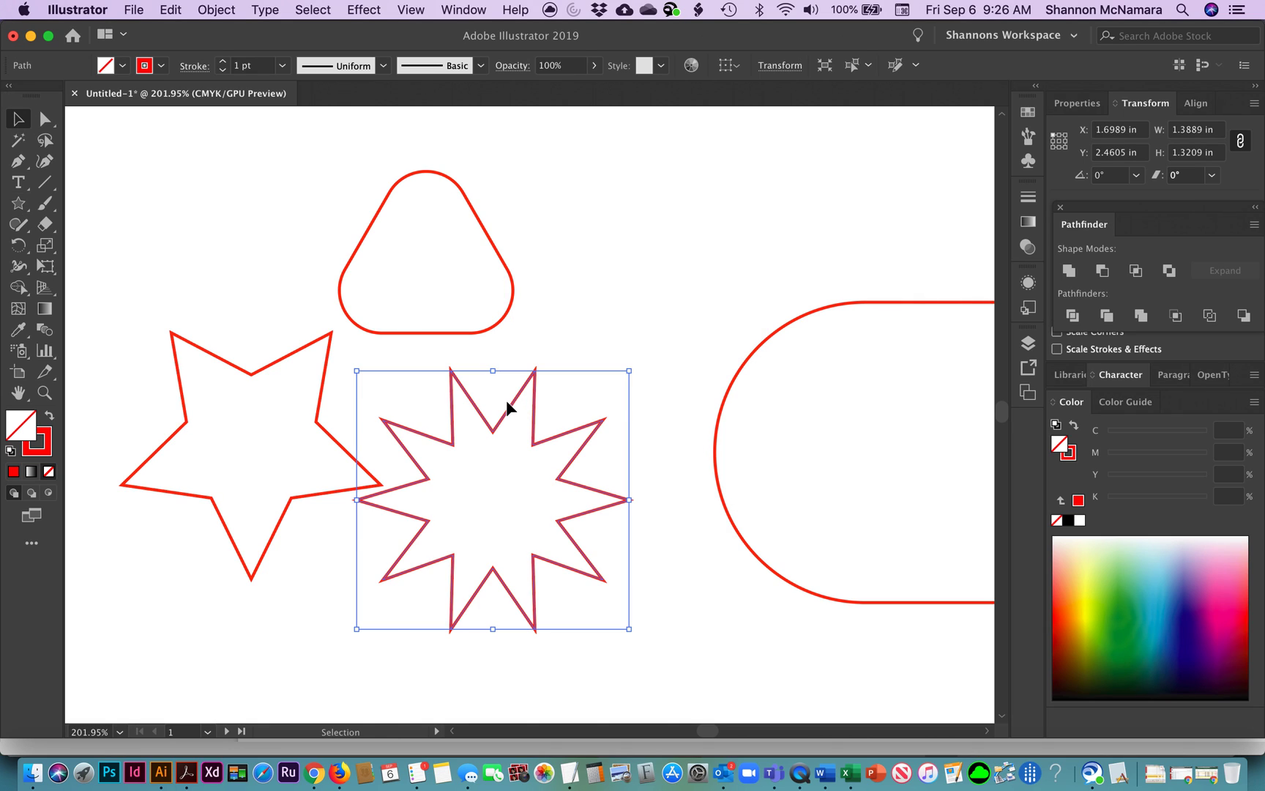
{"action": "left_click_drag", "start_coordinate": [517, 405], "coordinate": [551, 398]}
{"action": "left_click", "coordinate": [631, 300]}
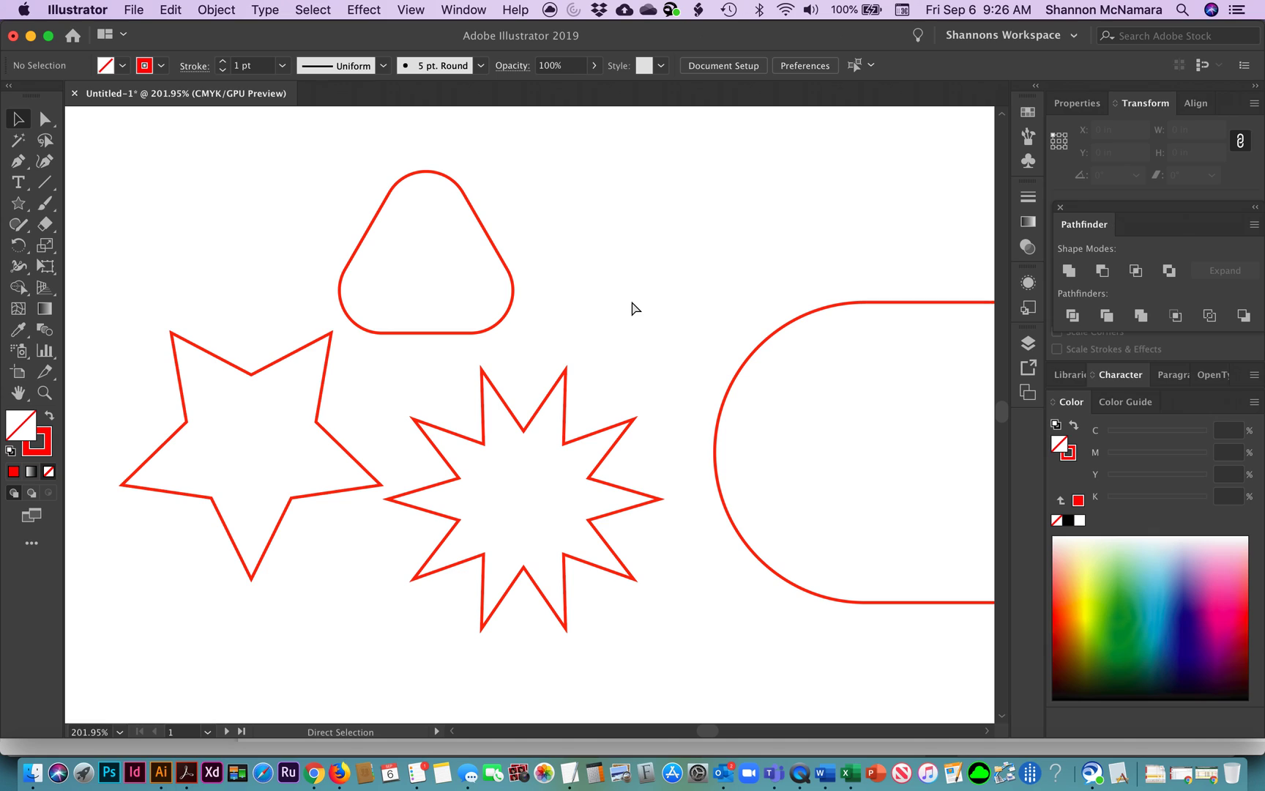
{"action": "key", "text": "super+0"}
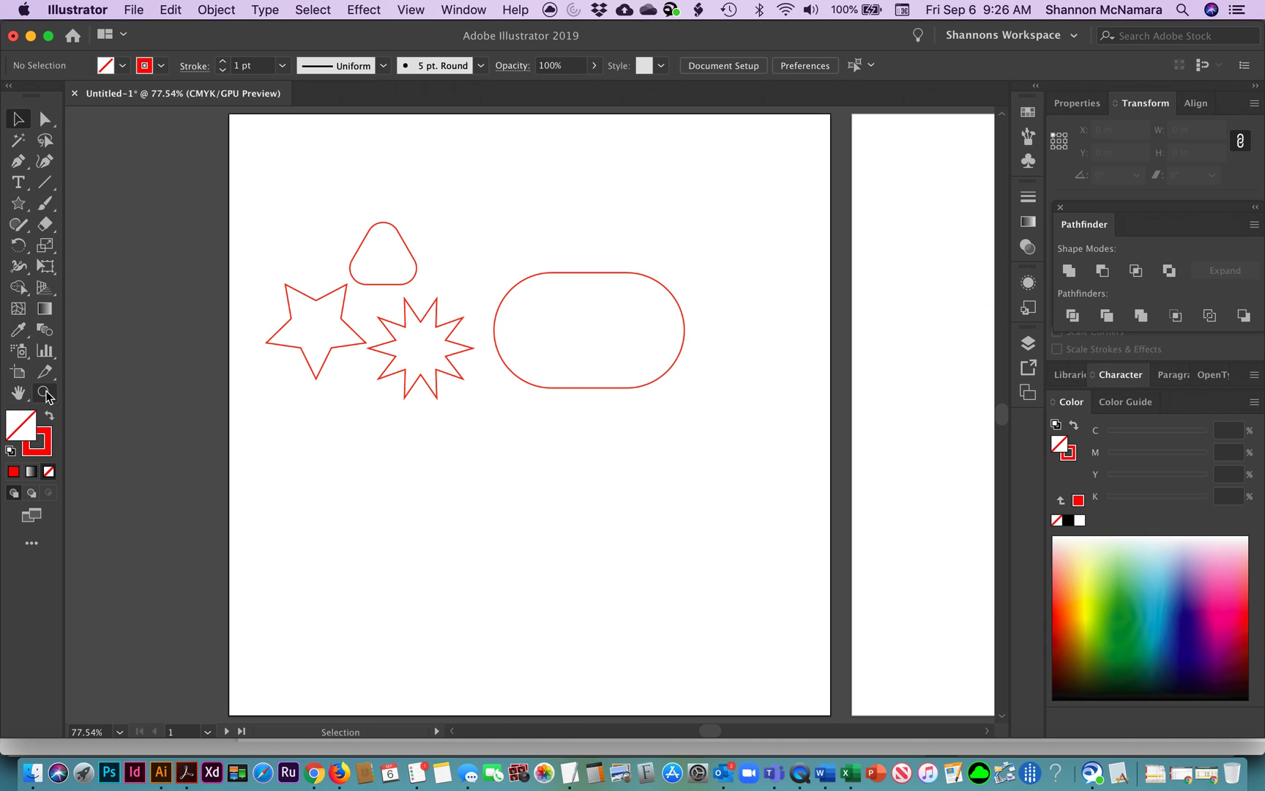
{"action": "left_click", "coordinate": [45, 394]}
{"action": "left_click_drag", "start_coordinate": [259, 273], "coordinate": [375, 392]}
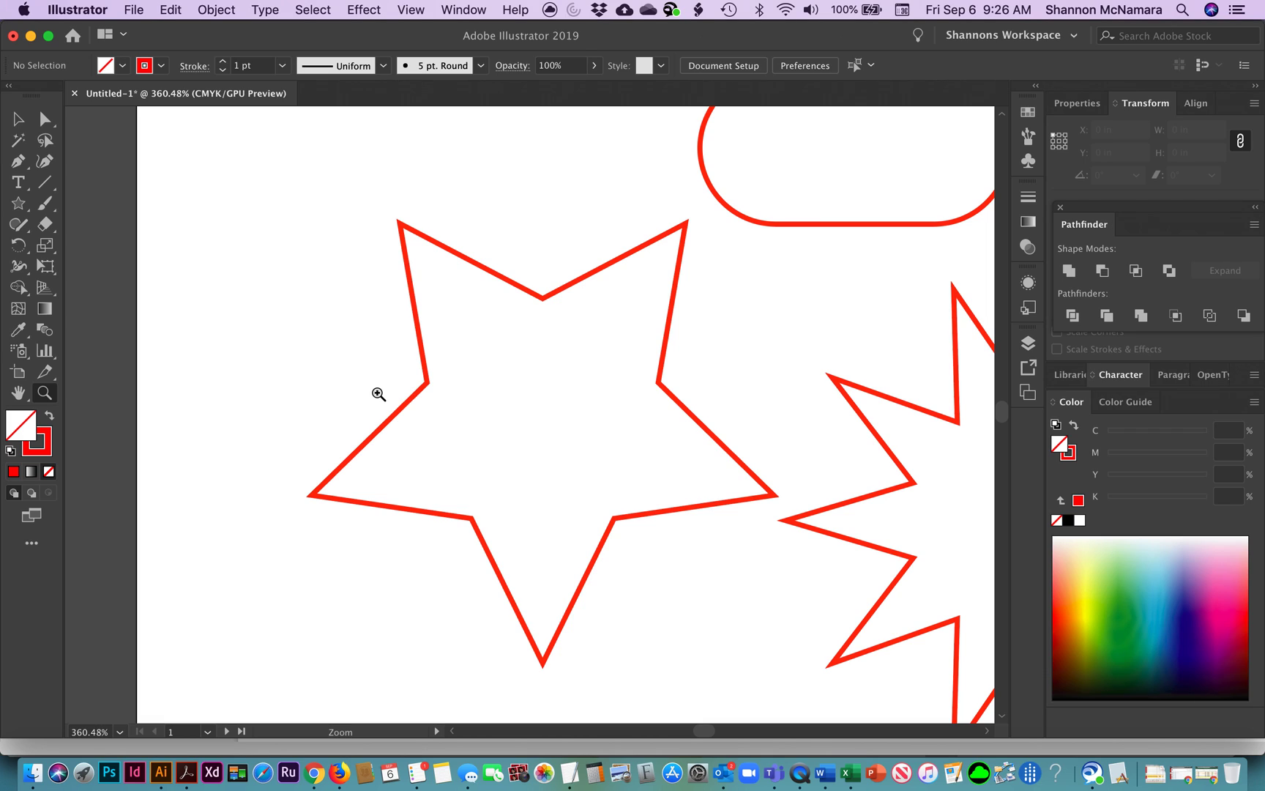
{"action": "key", "text": "super+0"}
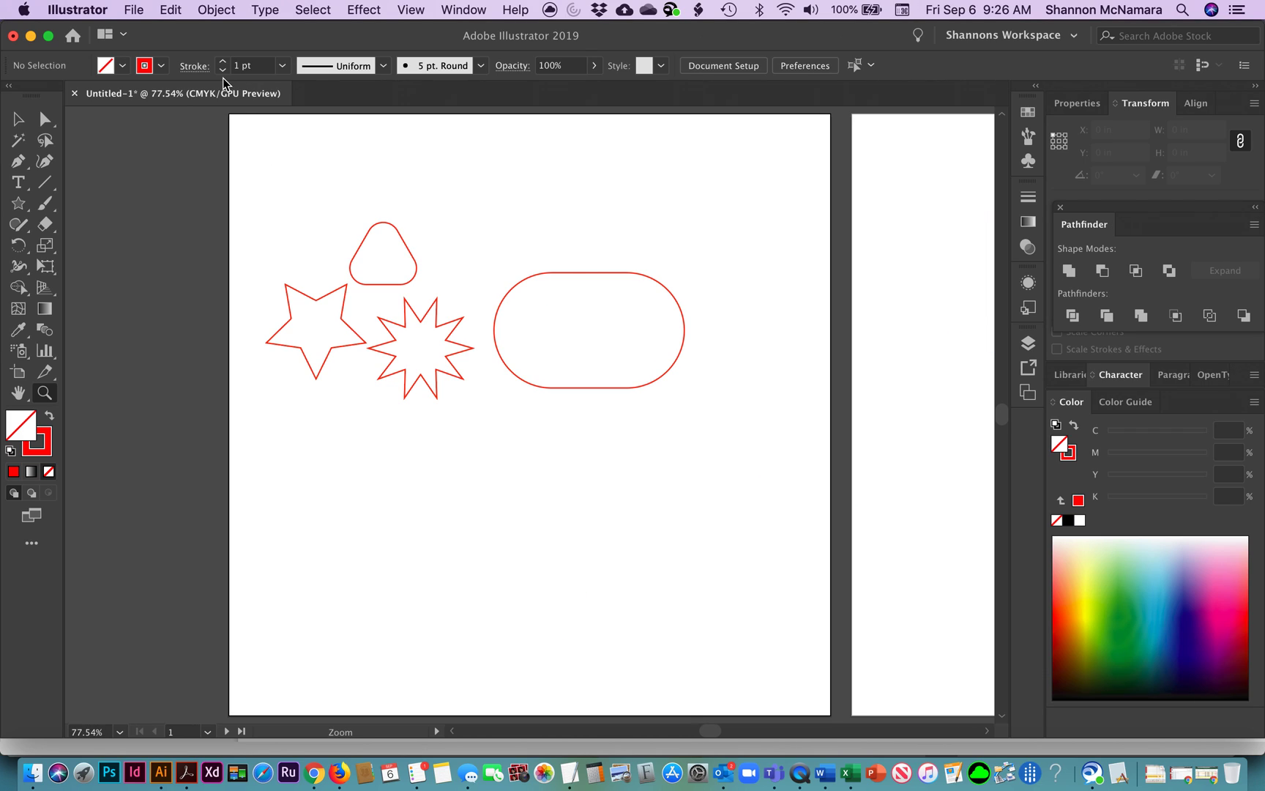
Draw an open S-shaped curve with three Pen anchor points below the shapes, from about X 0.90 in, Y 5.49 in to X 6.43 in, Y 5.62 in
{"action": "left_click", "coordinate": [44, 164]}
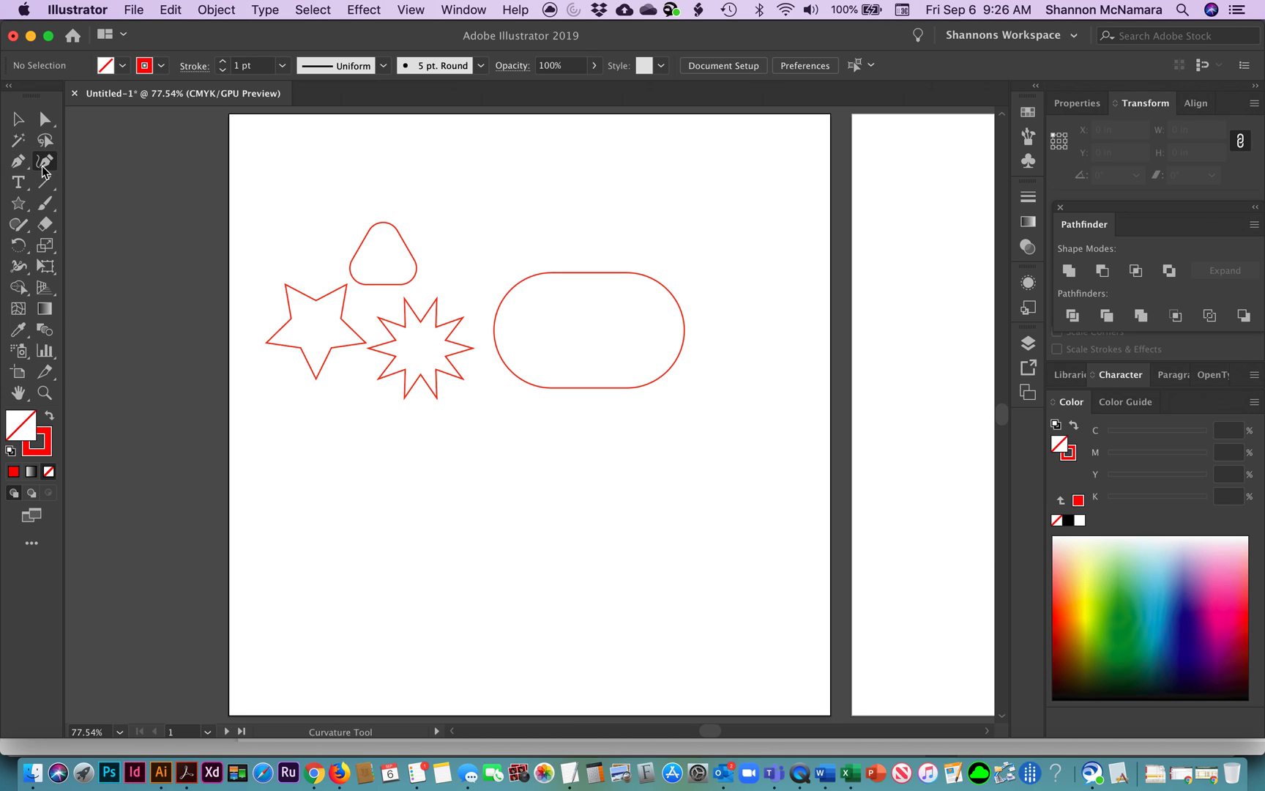
{"action": "left_click", "coordinate": [19, 163]}
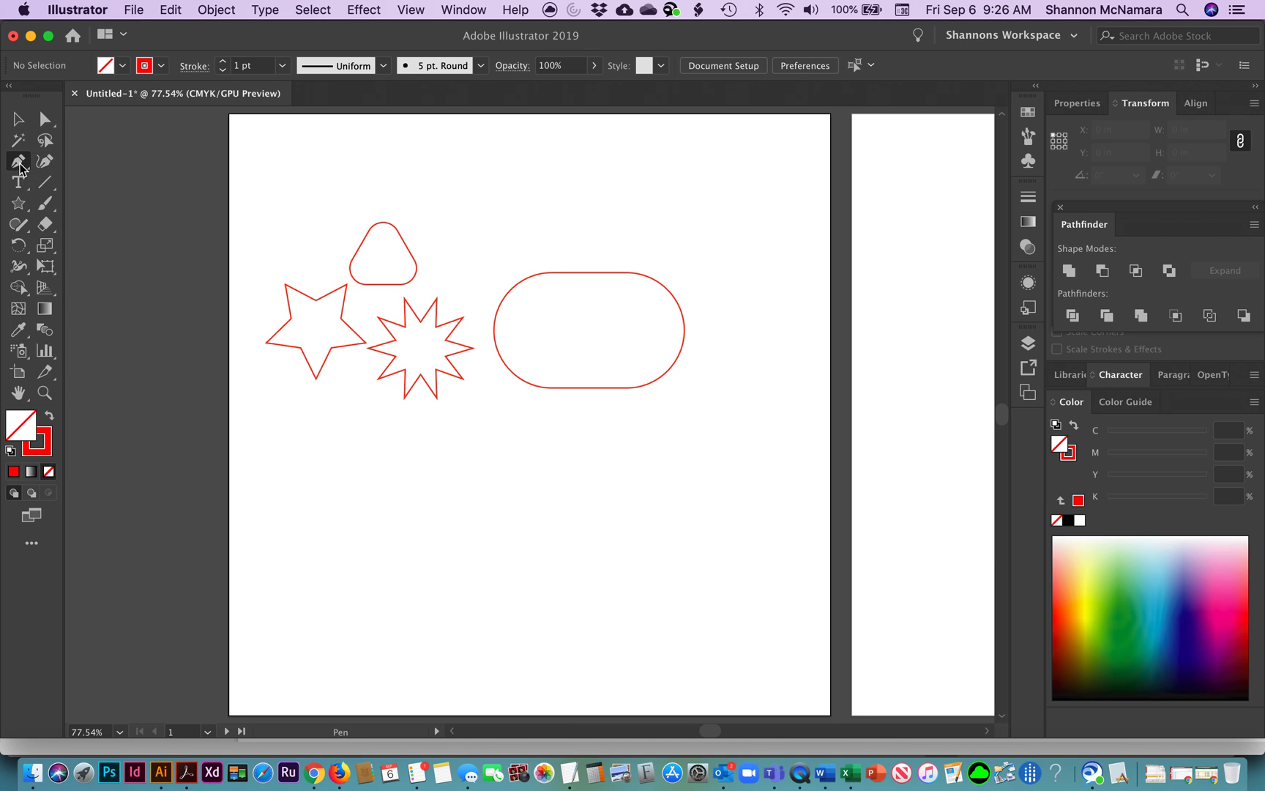
{"action": "left_click", "coordinate": [296, 527]}
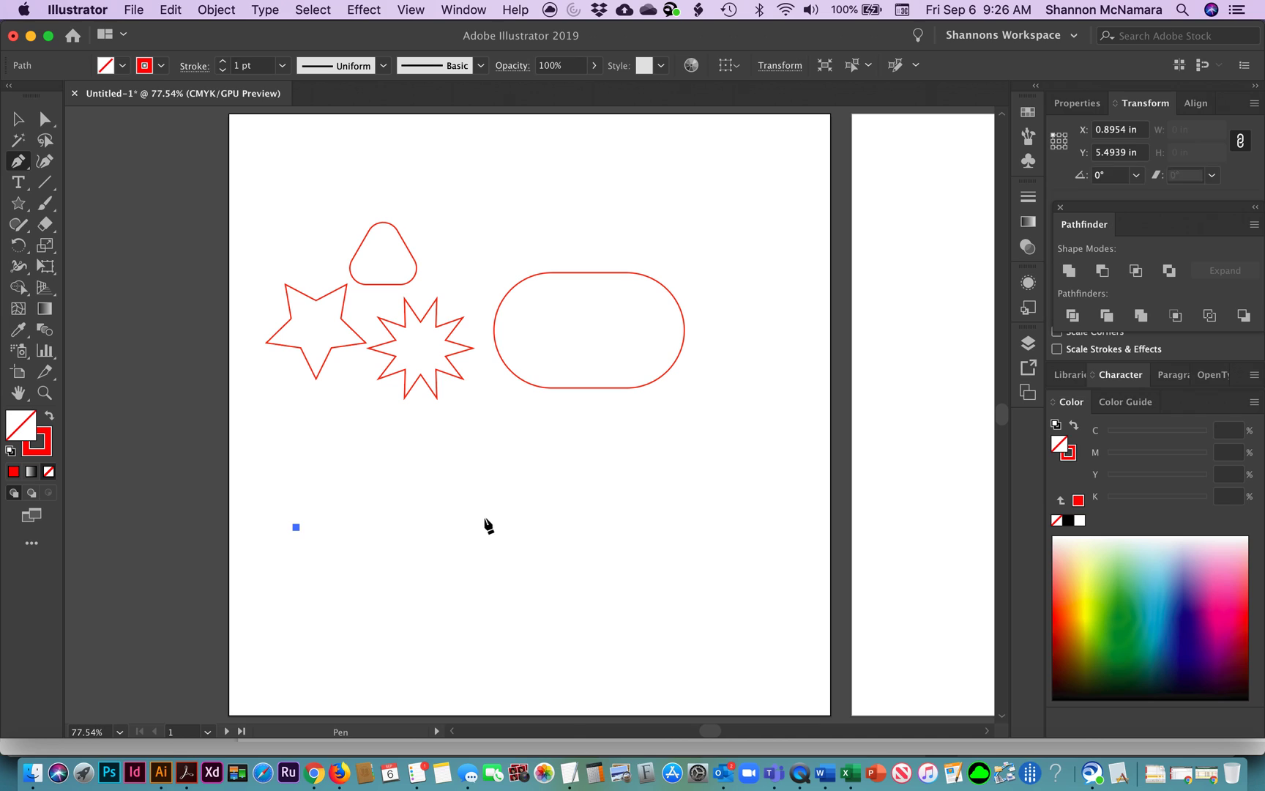
{"action": "left_click_drag", "start_coordinate": [470, 520], "coordinate": [546, 465]}
{"action": "left_click_drag", "start_coordinate": [712, 536], "coordinate": [745, 587]}
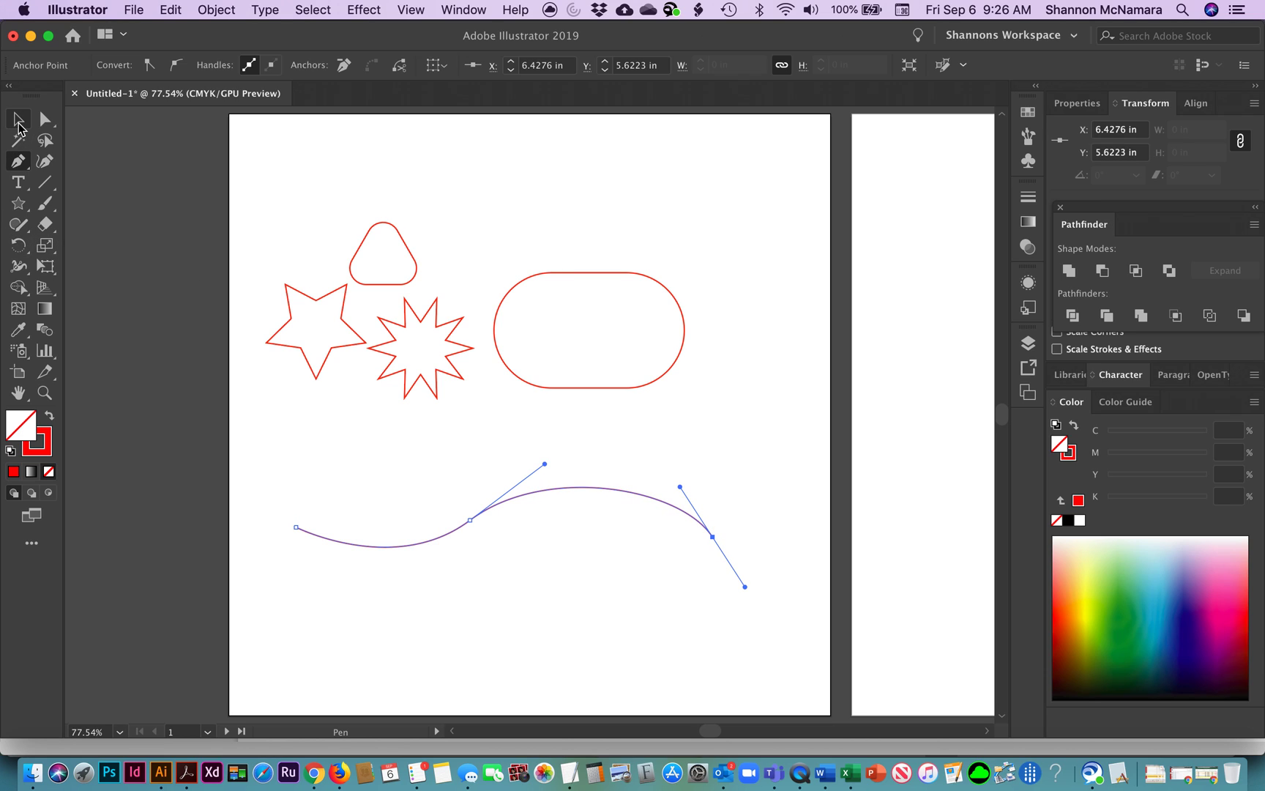
{"action": "left_click", "coordinate": [20, 124]}
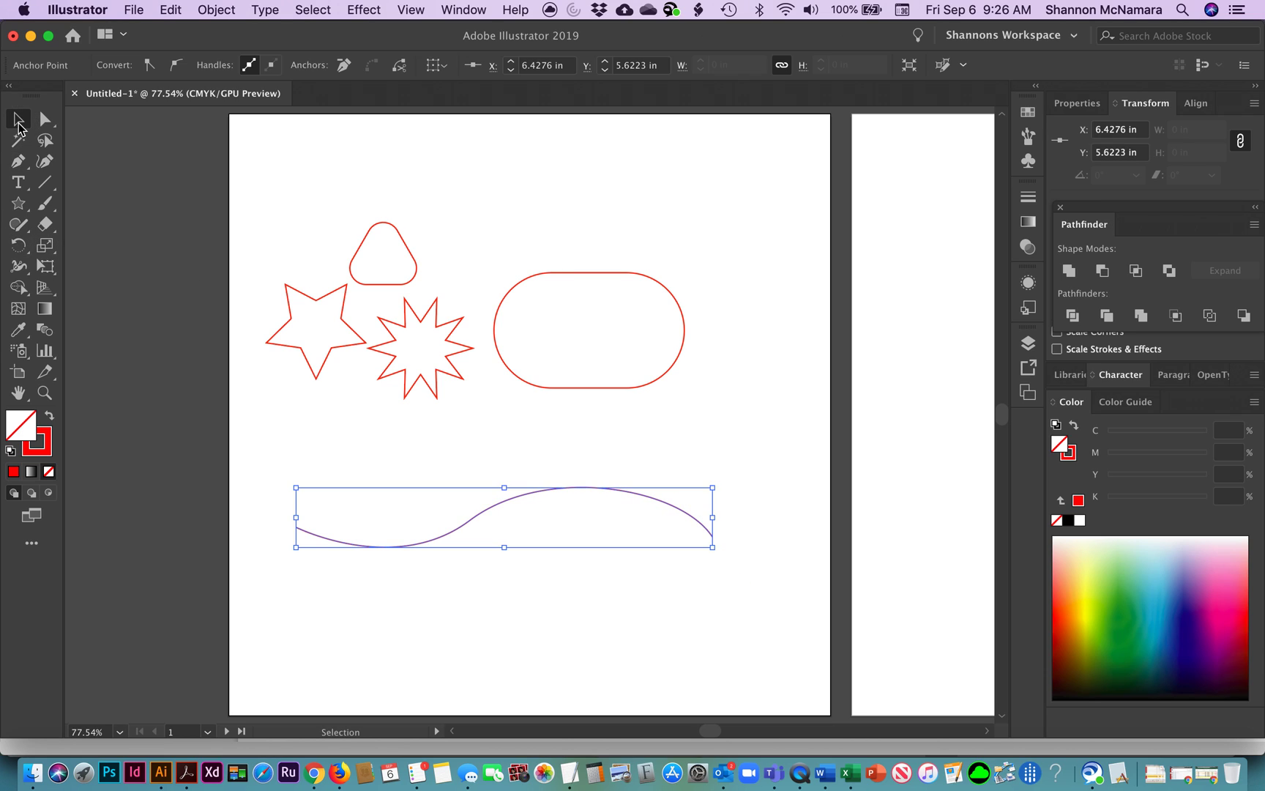
Delete the S-shaped curve and draw an open U-shaped arc about 2.80 in wide and 1.32 in high below the stars with the Curvature tool
{"action": "key", "text": "Delete"}
{"action": "key", "text": "Delete"}
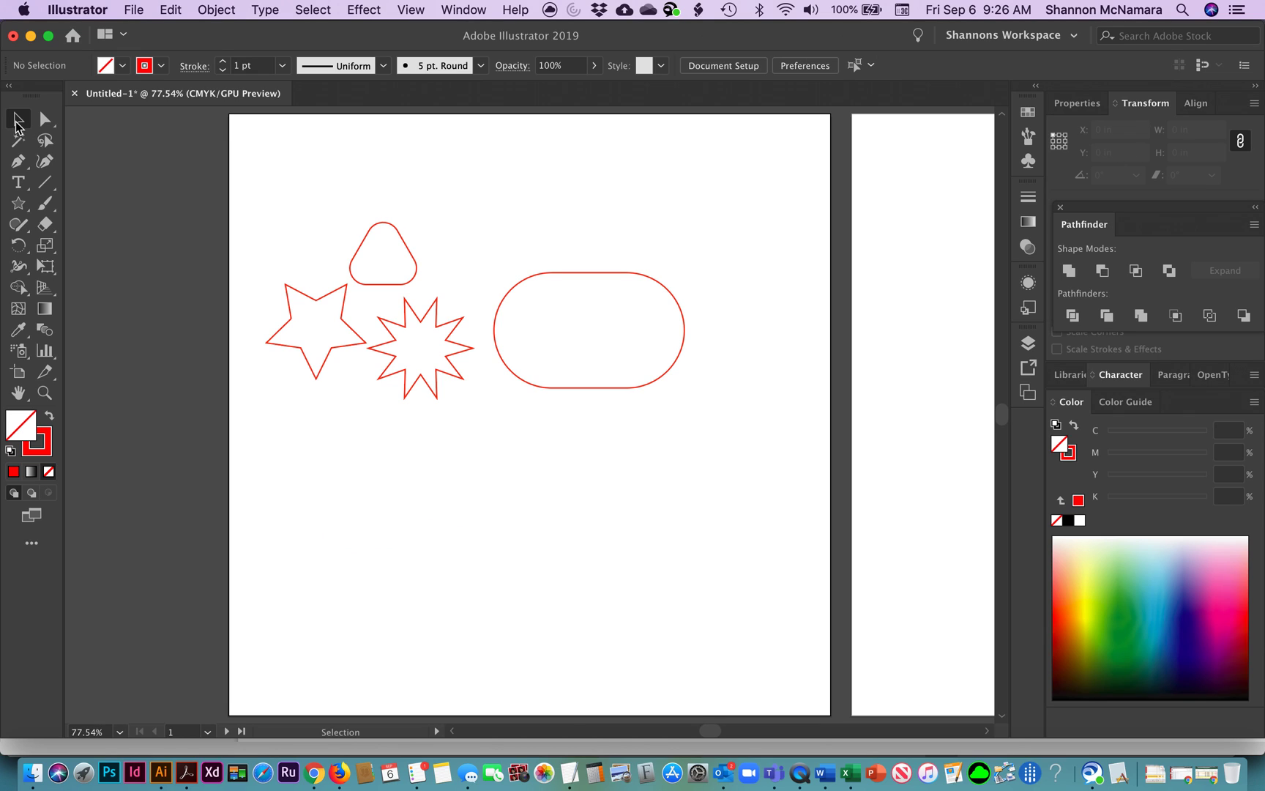
{"action": "left_click", "coordinate": [44, 162]}
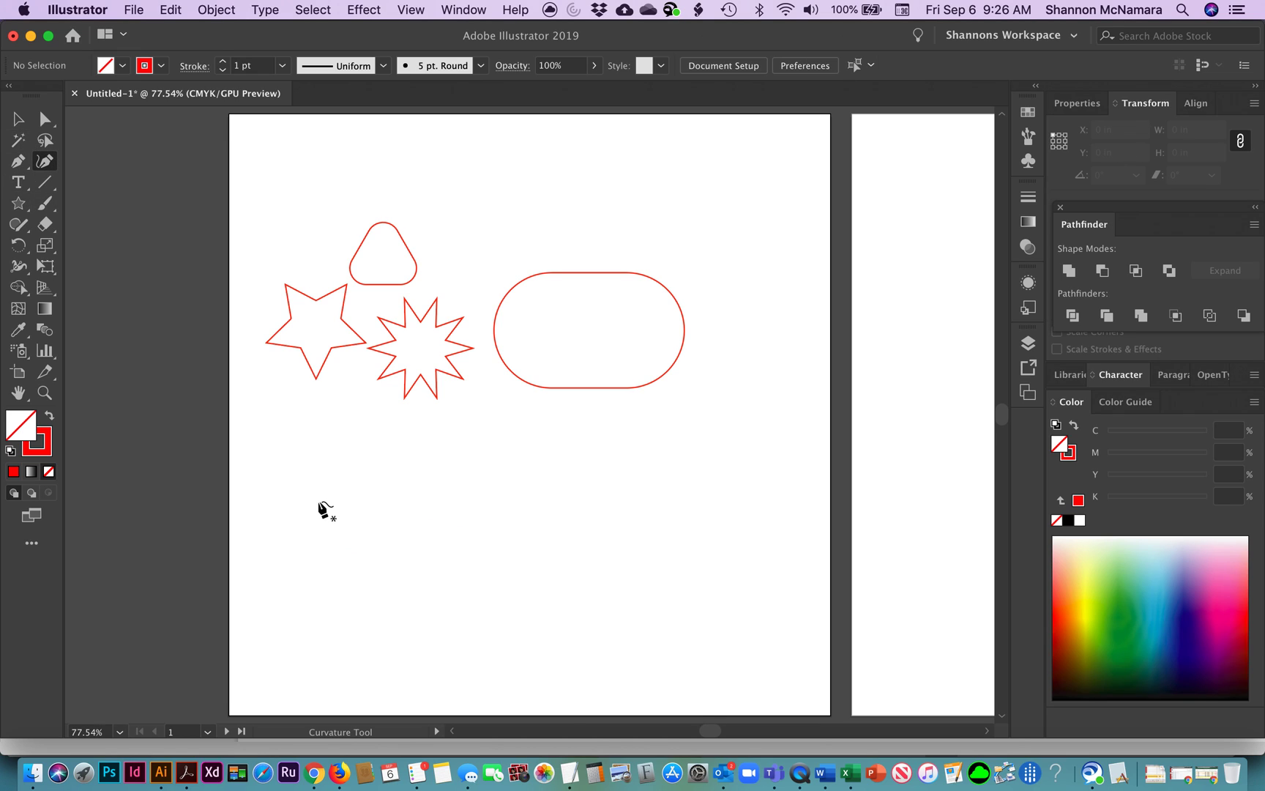
{"action": "left_click", "coordinate": [318, 501]}
{"action": "left_click", "coordinate": [529, 499]}
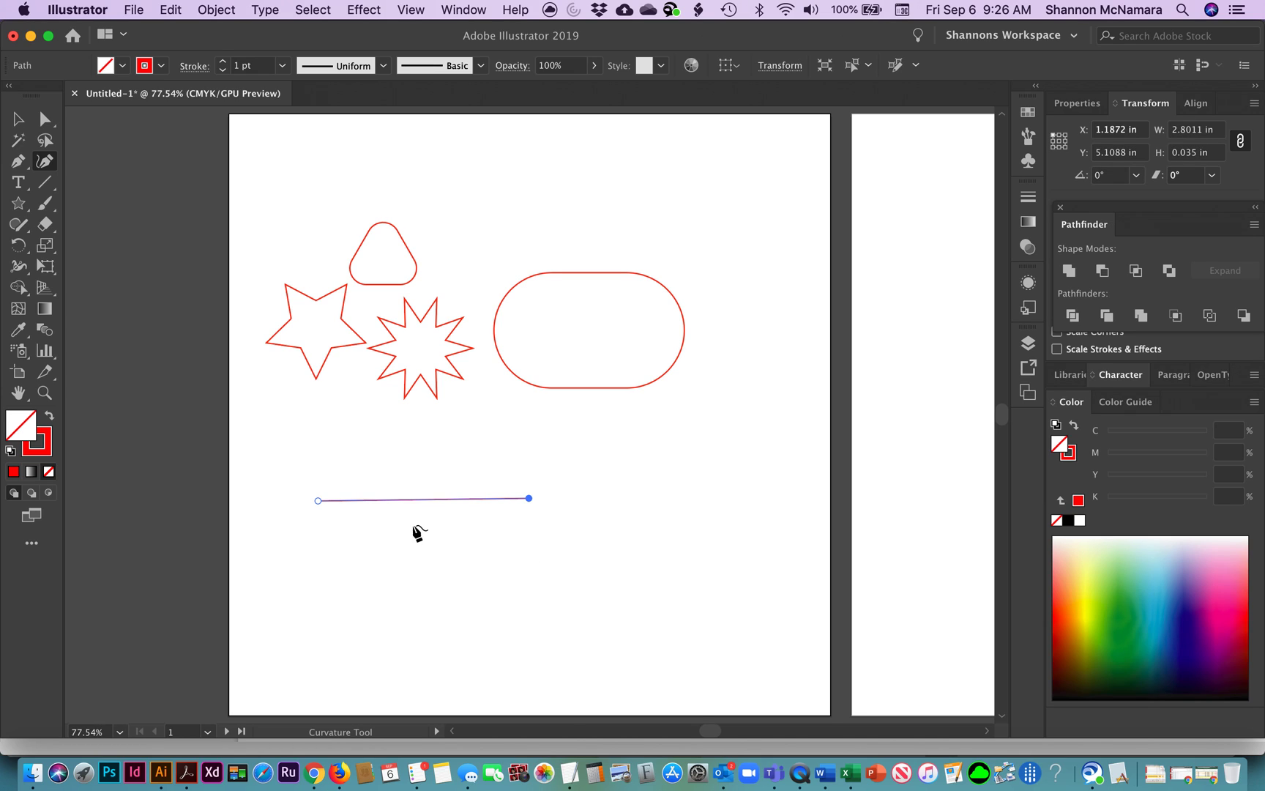
{"action": "left_click", "coordinate": [417, 500]}
{"action": "left_click_drag", "start_coordinate": [416, 501], "coordinate": [422, 599]}
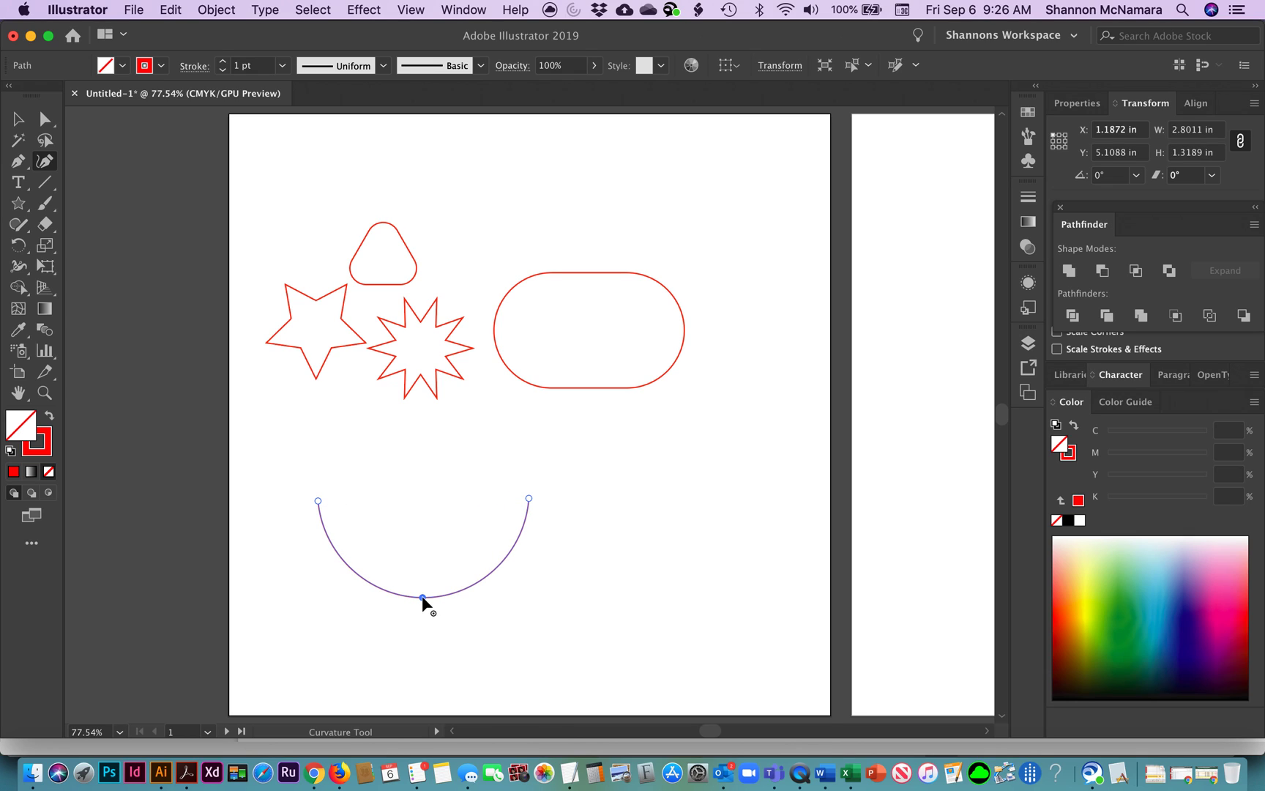
{"action": "left_click", "coordinate": [21, 122]}
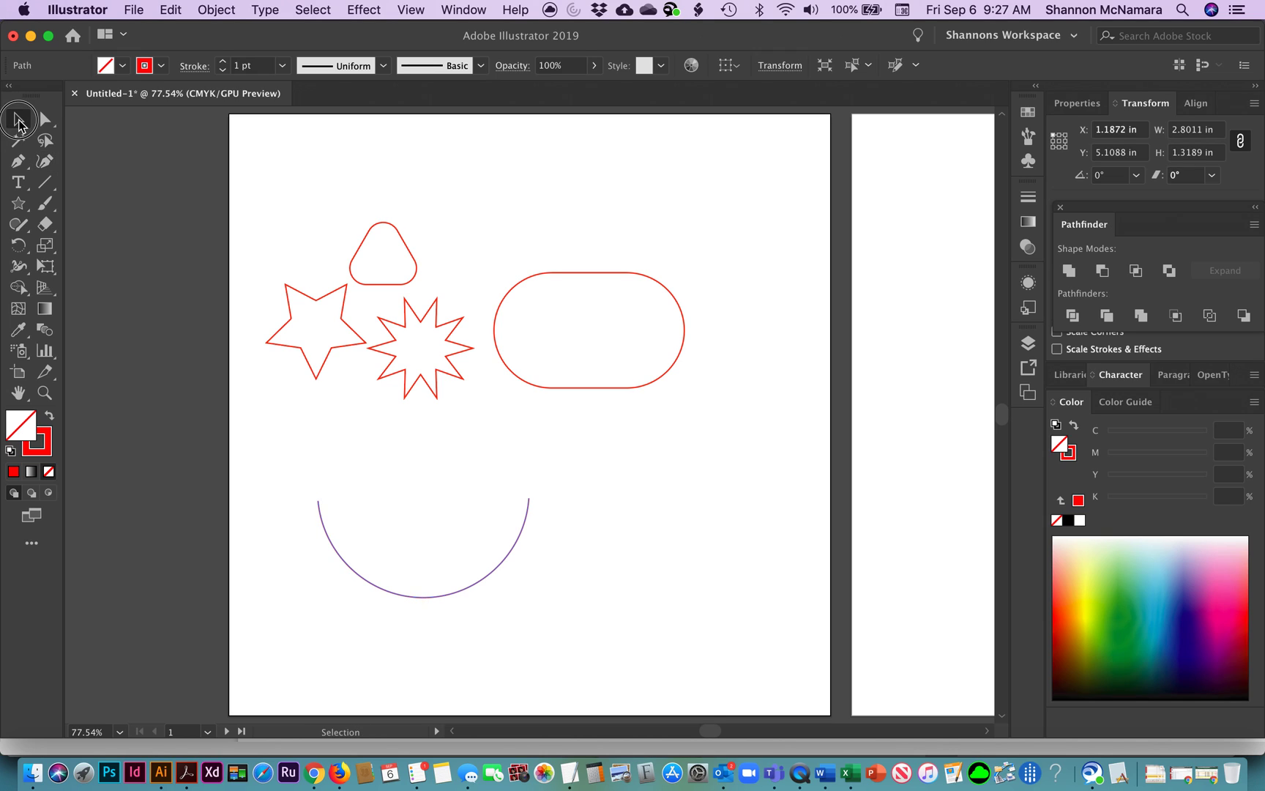
{"action": "left_click", "coordinate": [666, 481]}
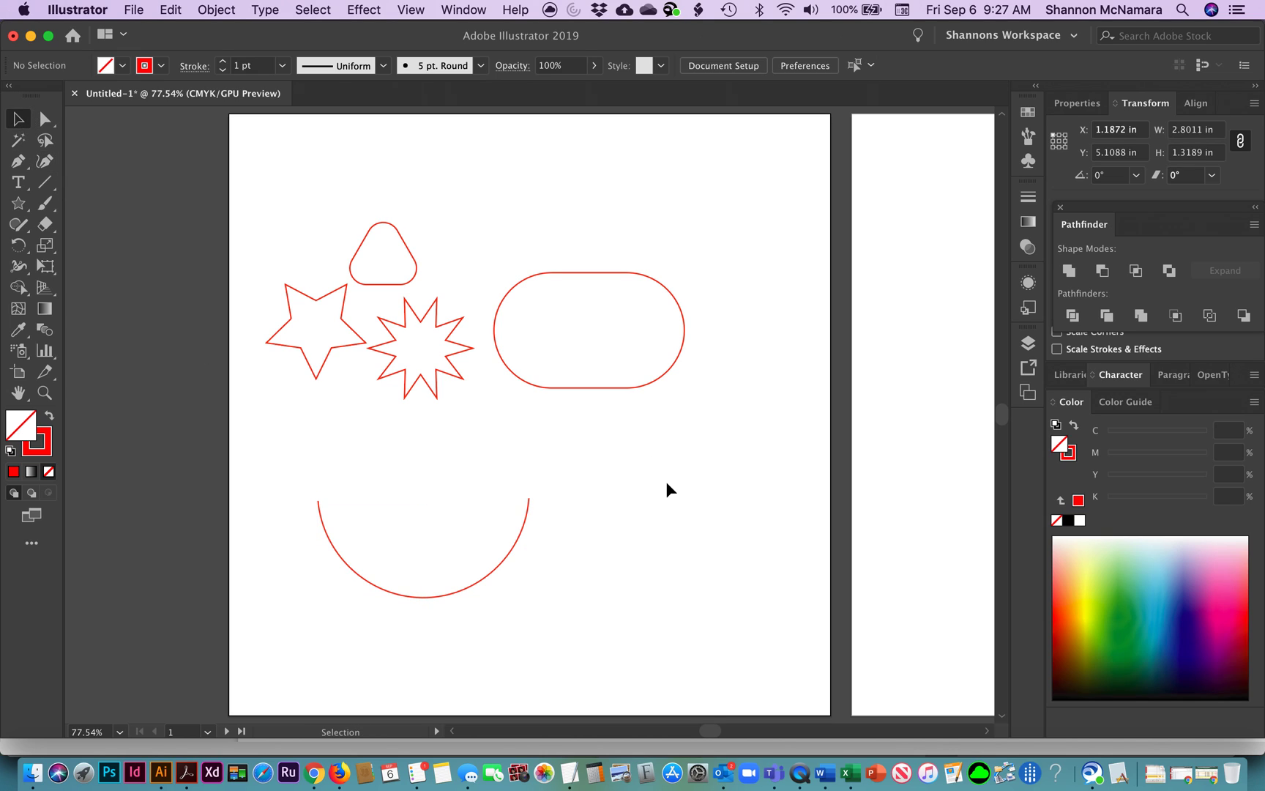
Draw a closed, curved triangular shape about 2.8 in wide and 2.5 in high below the rounded rectangle with the Curvature tool, dipping its upper edge
{"action": "left_click", "coordinate": [44, 161]}
{"action": "left_click", "coordinate": [546, 439]}
{"action": "left_click", "coordinate": [755, 426]}
{"action": "left_click_drag", "start_coordinate": [664, 429], "coordinate": [666, 501]}
{"action": "left_click", "coordinate": [662, 616]}
{"action": "left_click", "coordinate": [601, 544]}
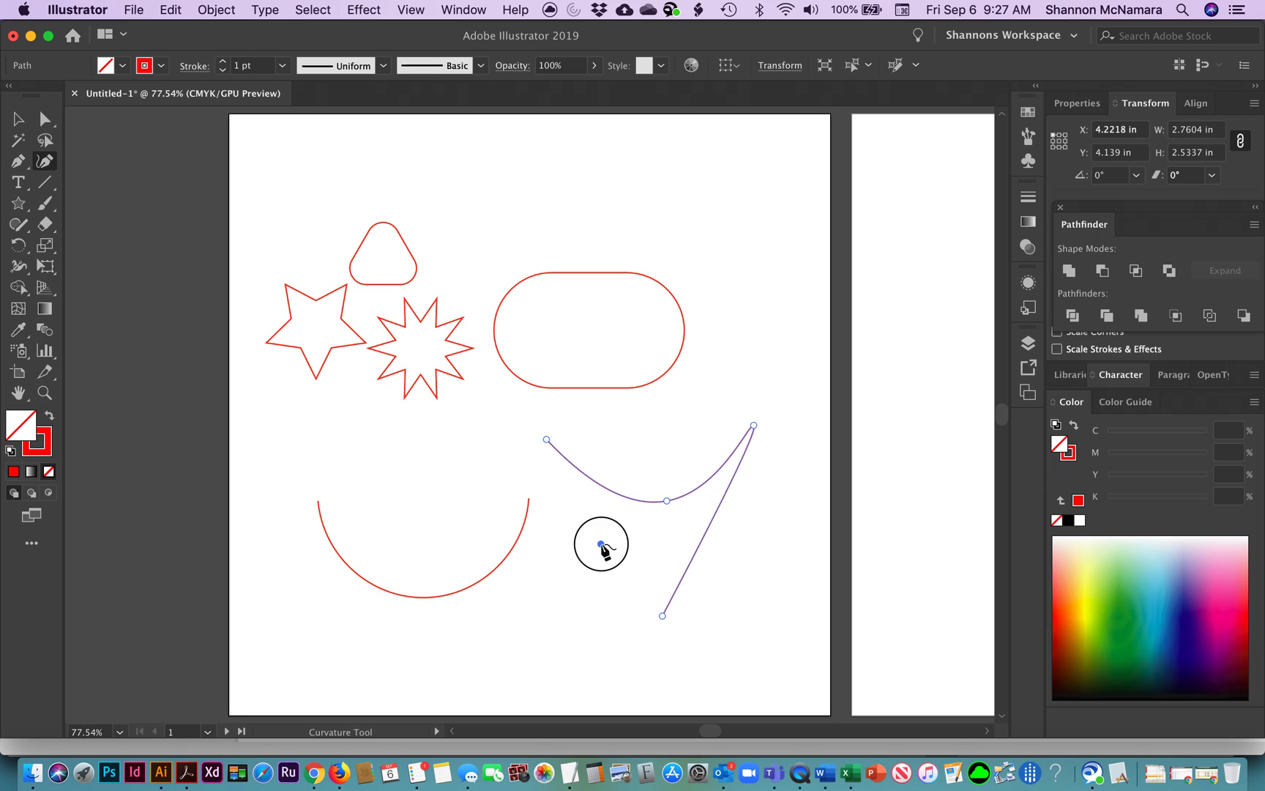
{"action": "left_click", "coordinate": [546, 439]}
Draw a closed three-point Curvature shape about 2.56 in wide and 1.31 in high overlapping the rounded rectangle's lower right corner, and deselect it
{"action": "left_click", "coordinate": [736, 407]}
{"action": "left_click", "coordinate": [578, 419]}
{"action": "left_click", "coordinate": [768, 347]}
{"action": "left_click", "coordinate": [737, 406]}
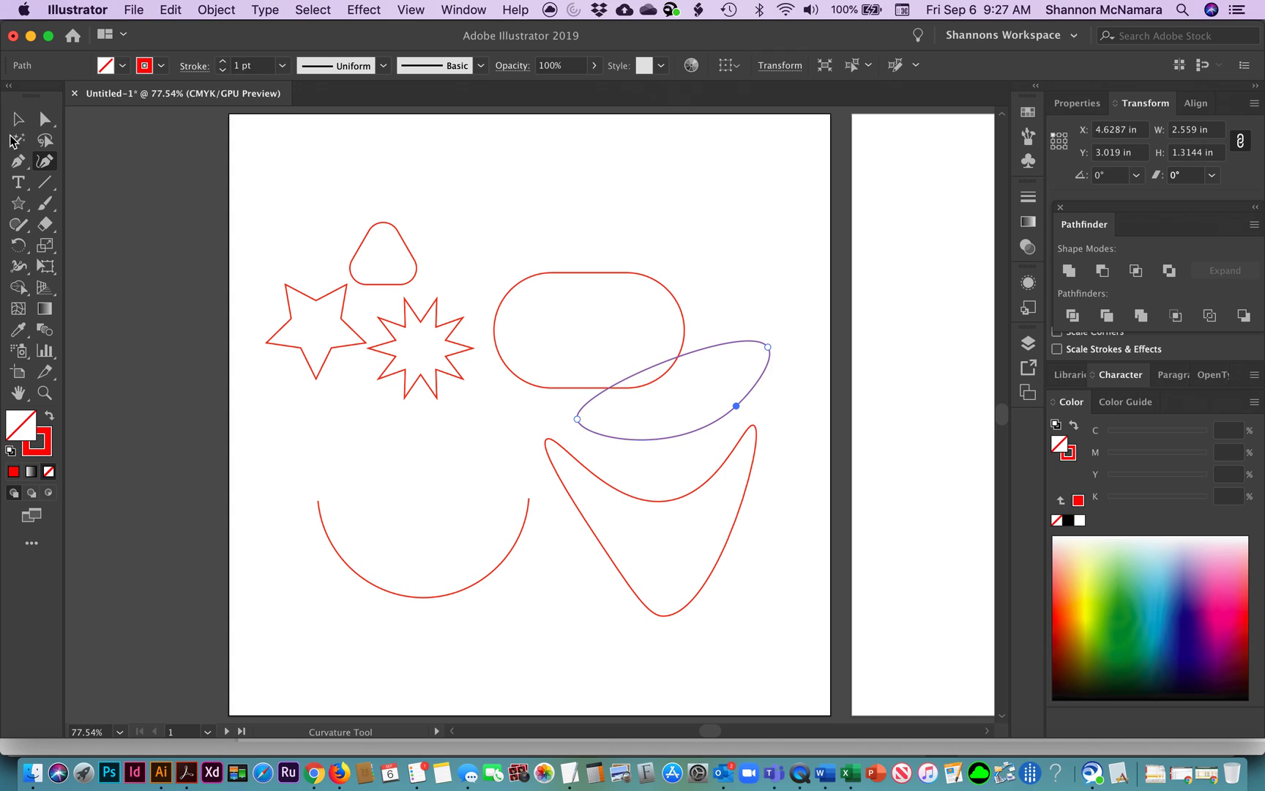
{"action": "left_click", "coordinate": [18, 119]}
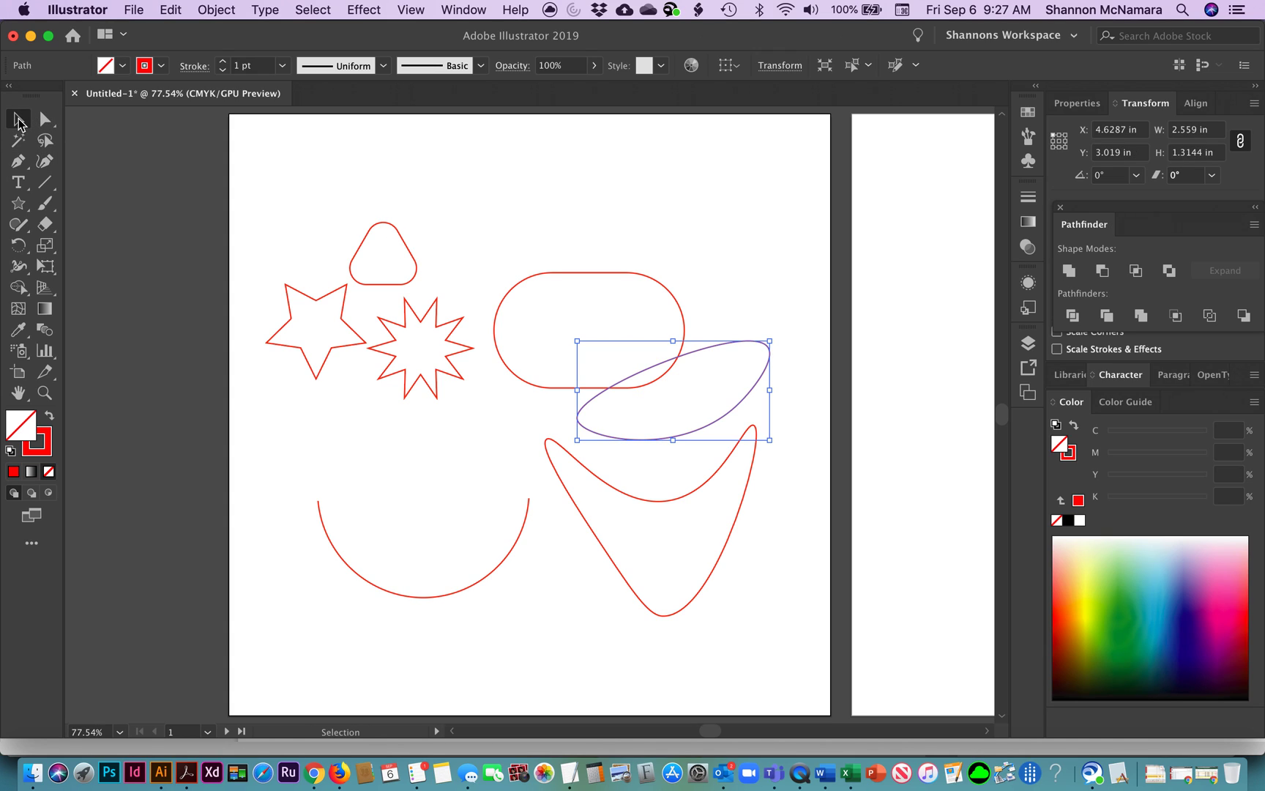
{"action": "left_click", "coordinate": [159, 335]}
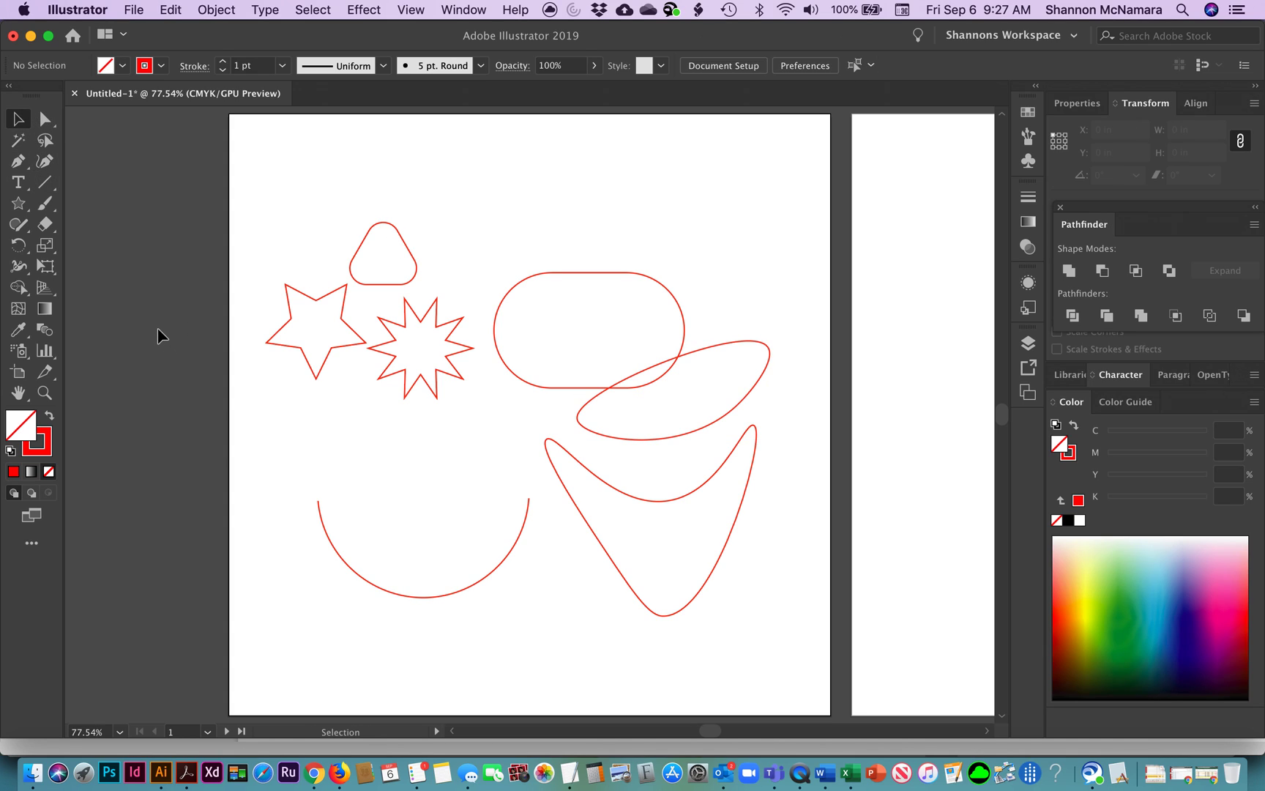
Place DES103_Assign1_Cat.jpg from the Downloads folder as a linked image on the second artboard
{"action": "left_click_drag", "start_coordinate": [780, 386], "coordinate": [494, 401]}
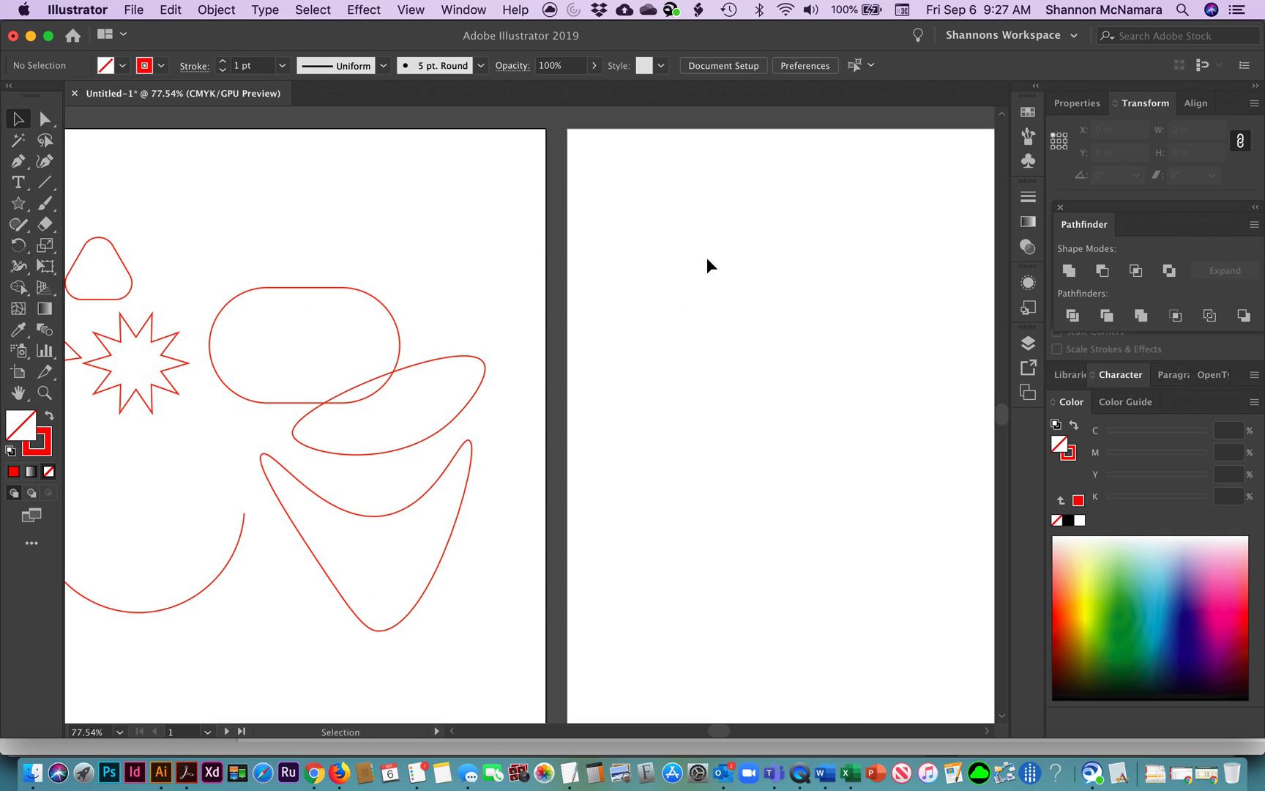
{"action": "left_click", "coordinate": [136, 11]}
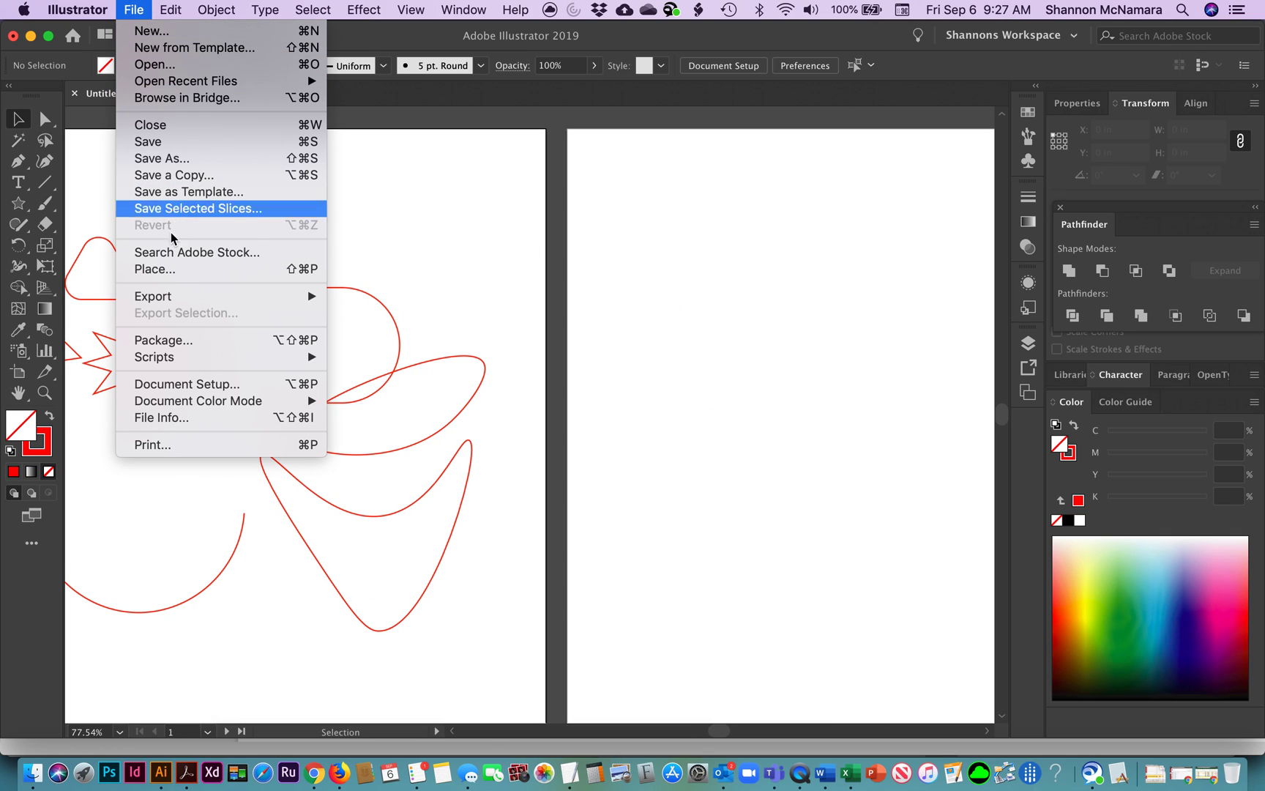
{"action": "left_click", "coordinate": [169, 272]}
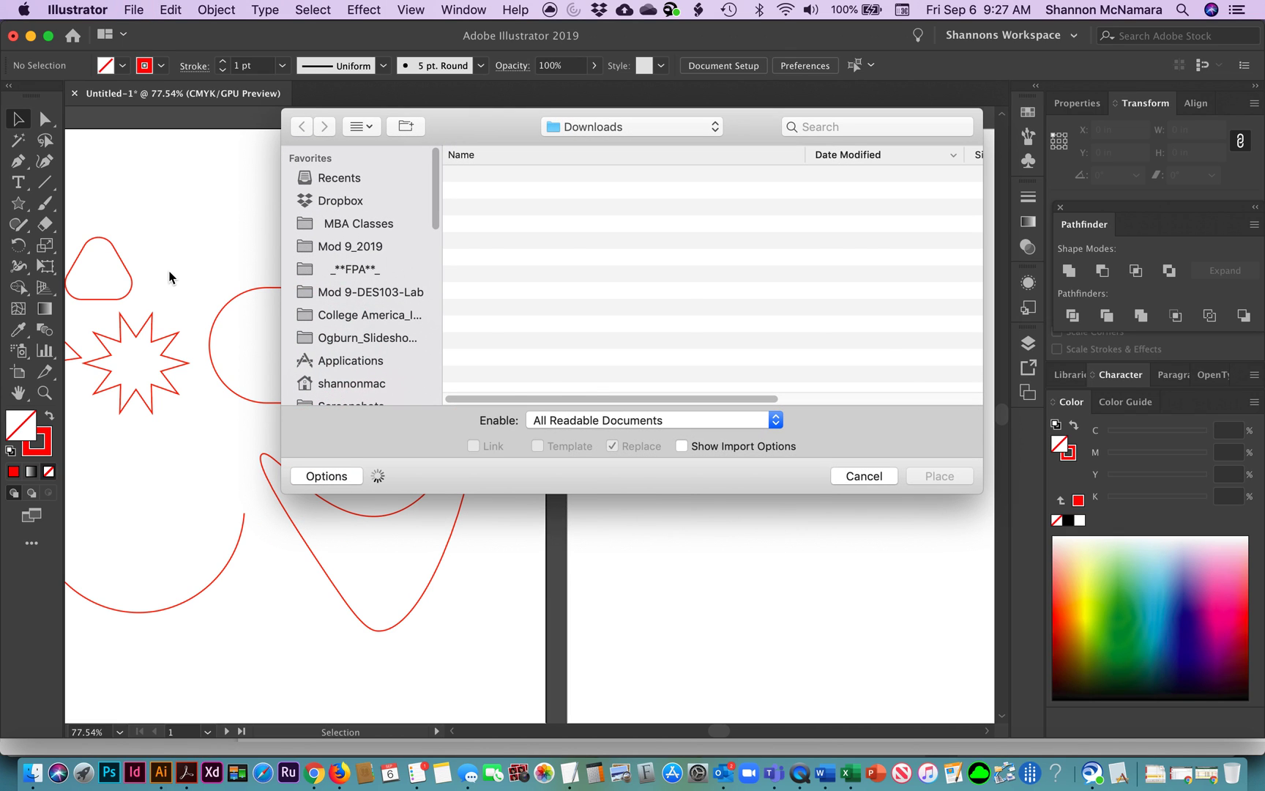
{"action": "scroll", "coordinate": [564, 335], "scroll_direction": "down", "scroll_amount": 10}
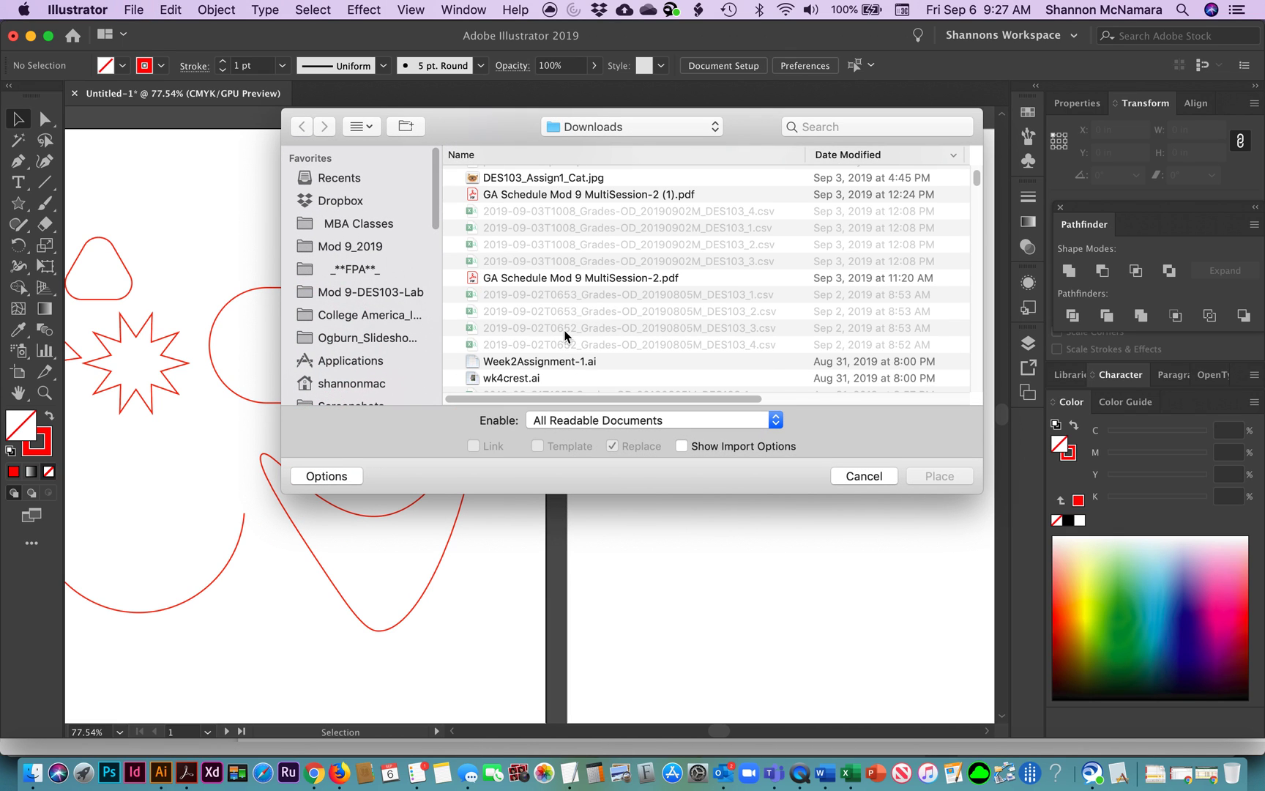
{"action": "left_click", "coordinate": [521, 179]}
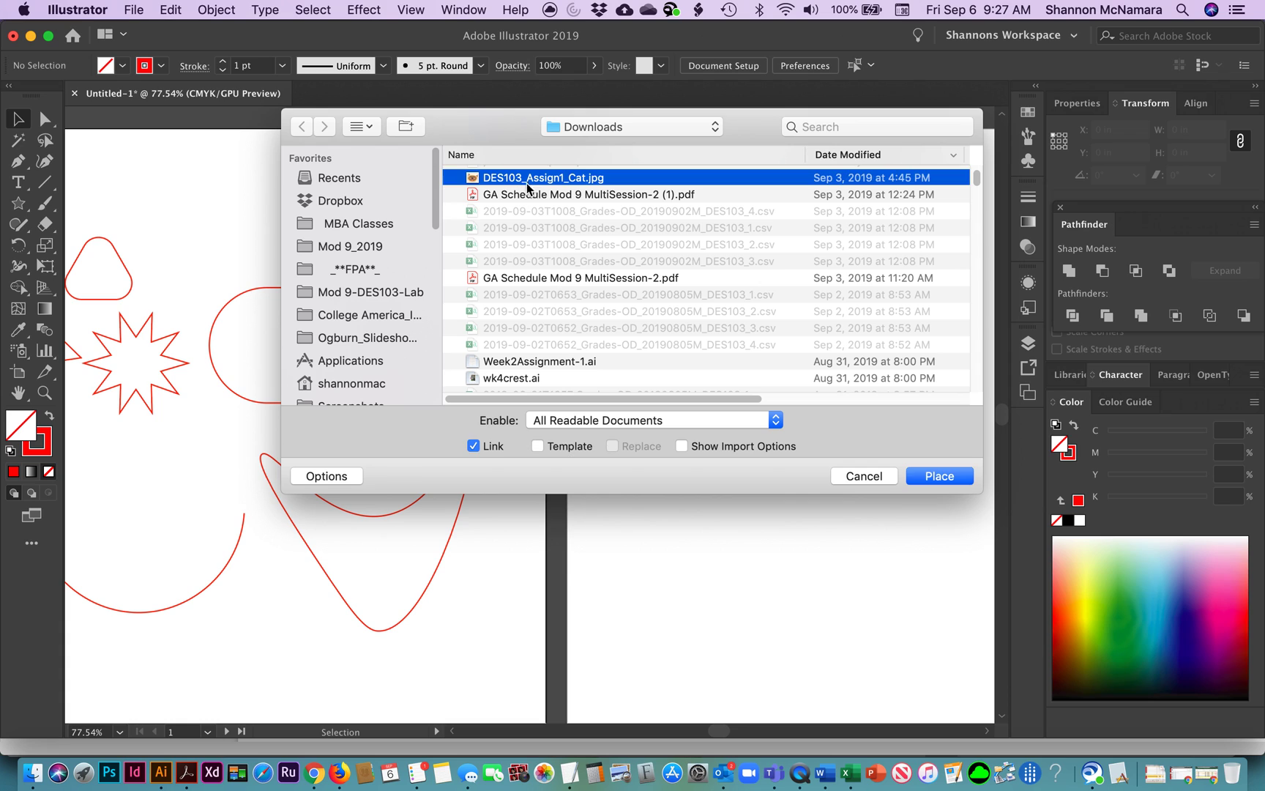
{"action": "left_click", "coordinate": [940, 476]}
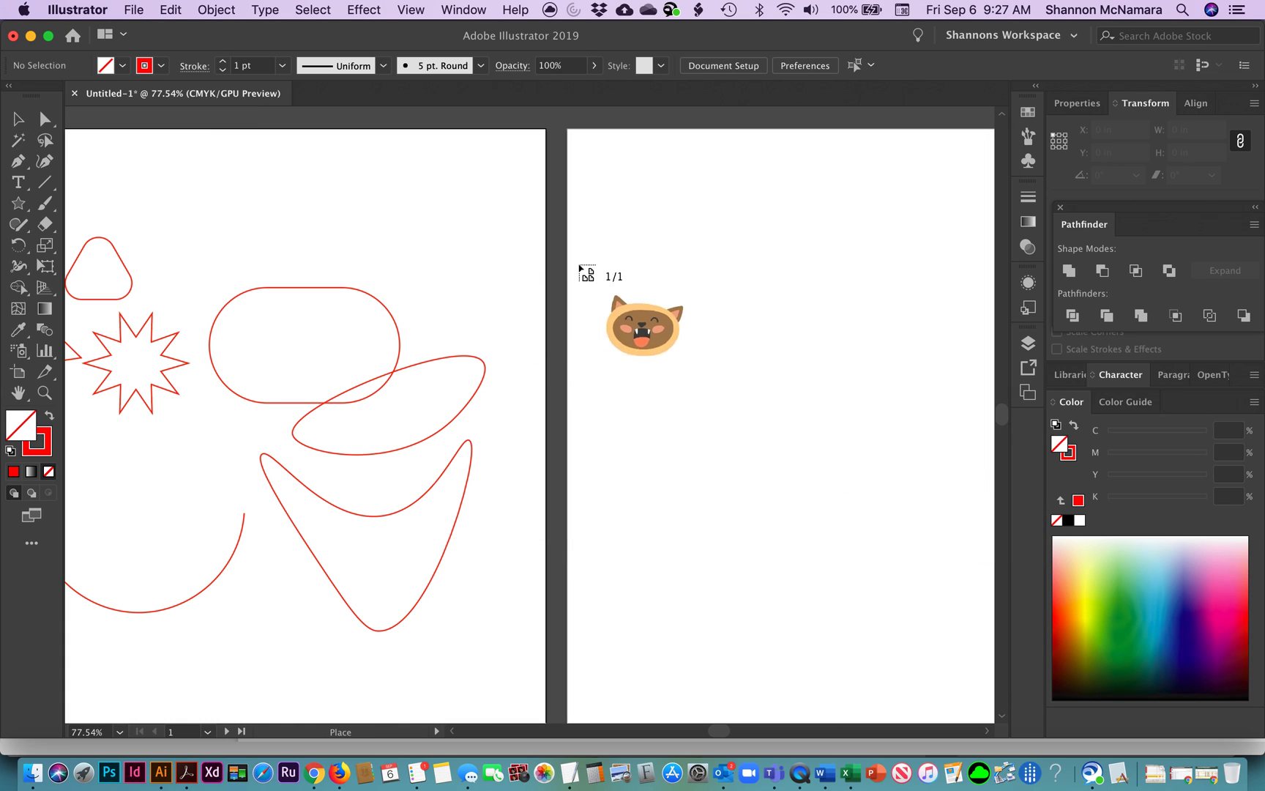
{"action": "left_click", "coordinate": [607, 254]}
{"action": "left_click", "coordinate": [695, 236]}
{"action": "left_click_drag", "start_coordinate": [633, 338], "coordinate": [731, 341]}
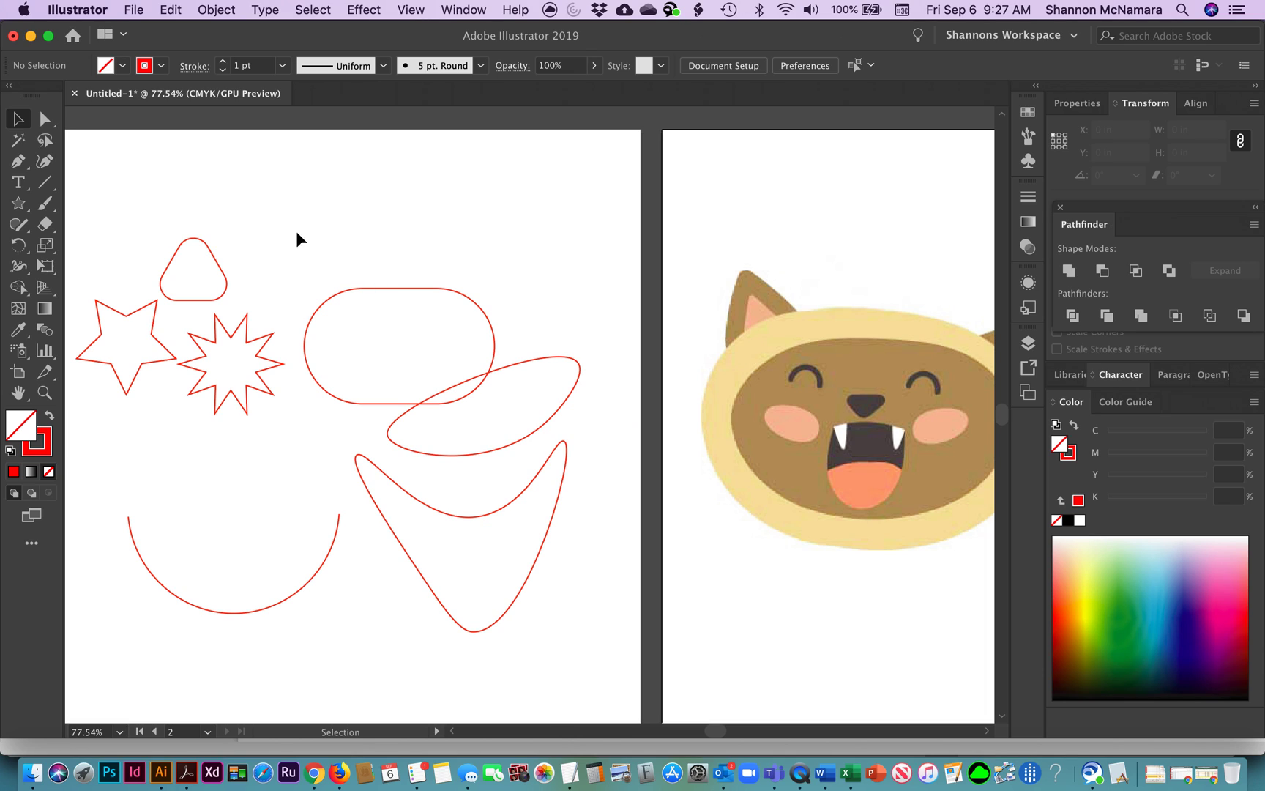
Fill the rounded rectangle with the pale yellow sampled from the cat's face using the Eyedropper, and deselect it
{"action": "left_click", "coordinate": [392, 289]}
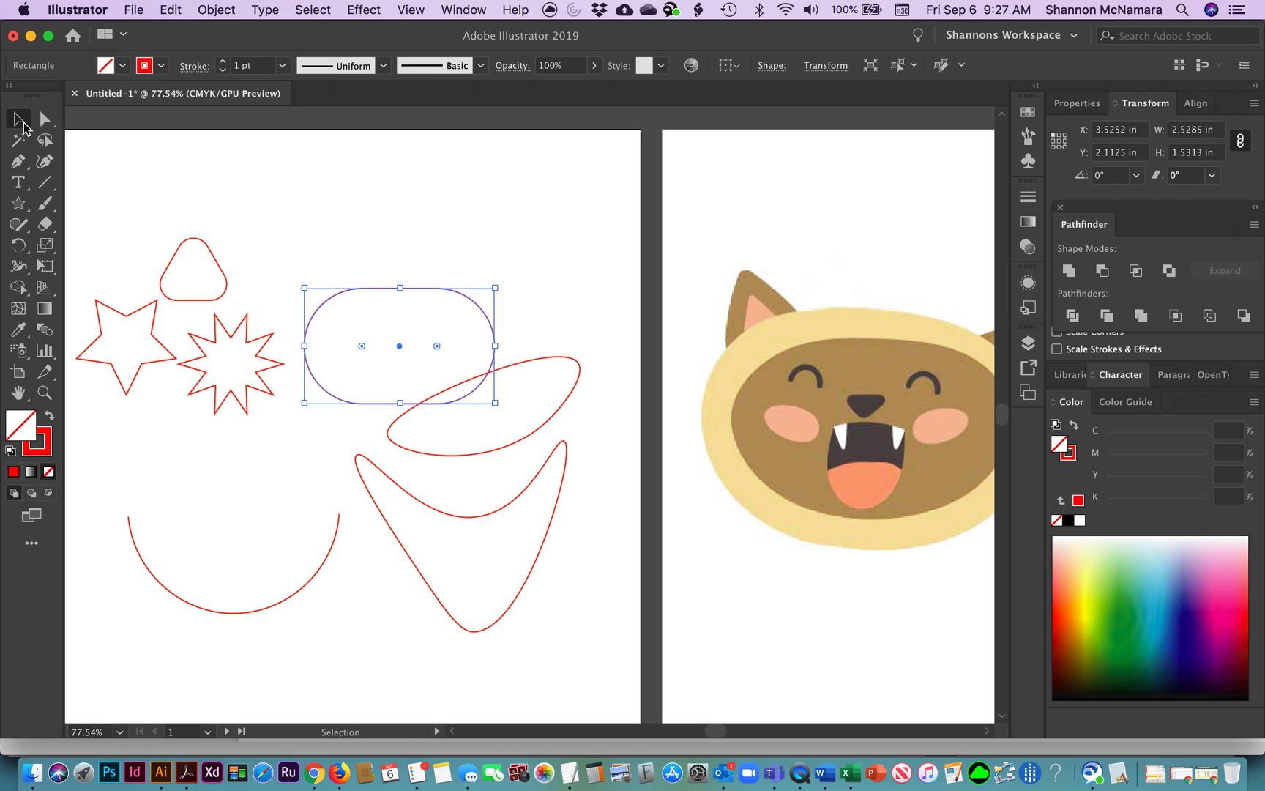
{"action": "left_click", "coordinate": [19, 331]}
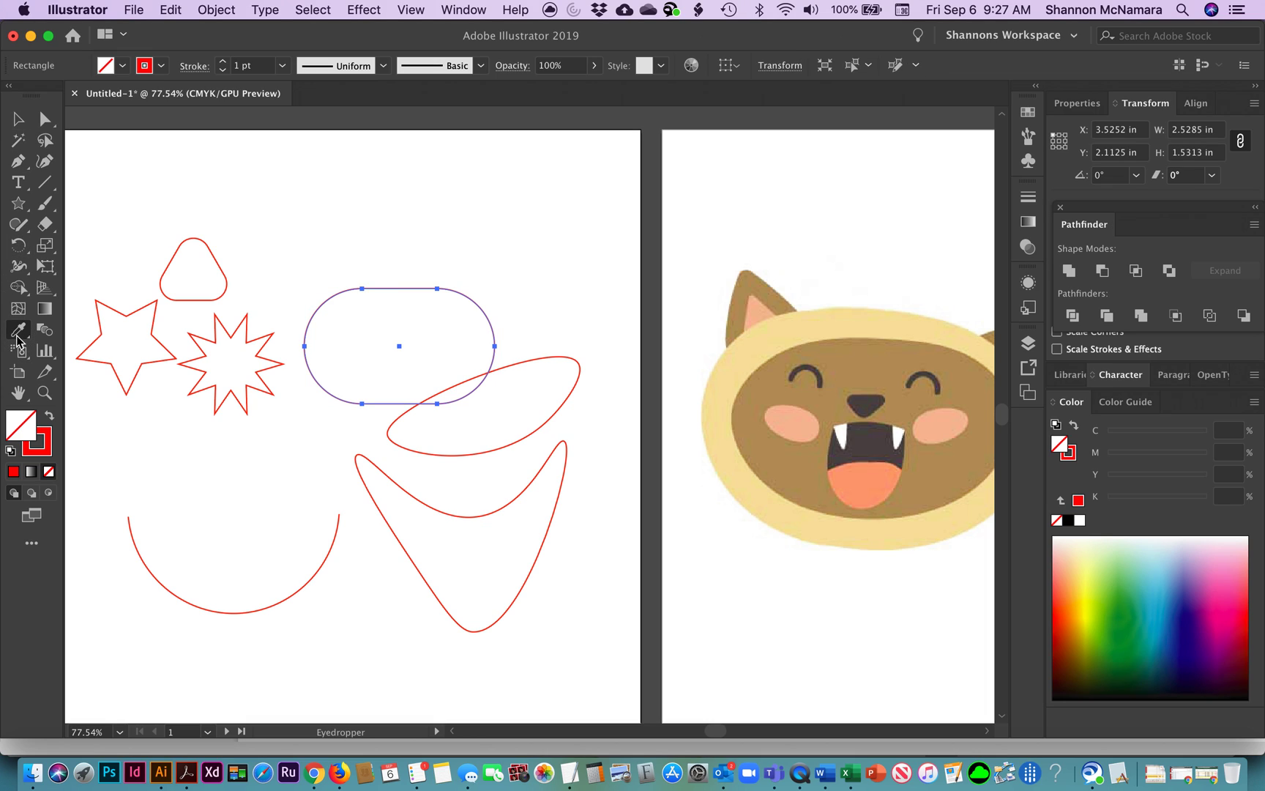
{"action": "left_click", "coordinate": [787, 336]}
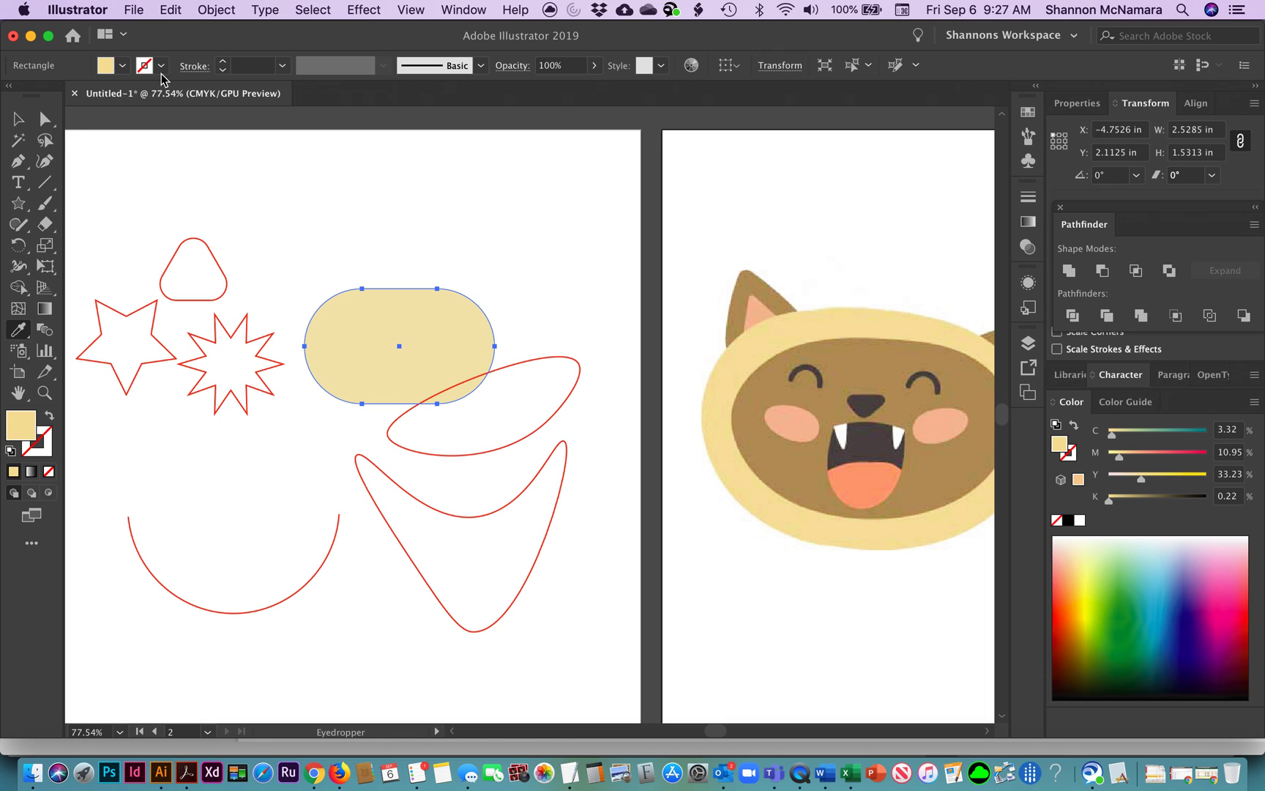
{"action": "left_click", "coordinate": [18, 118]}
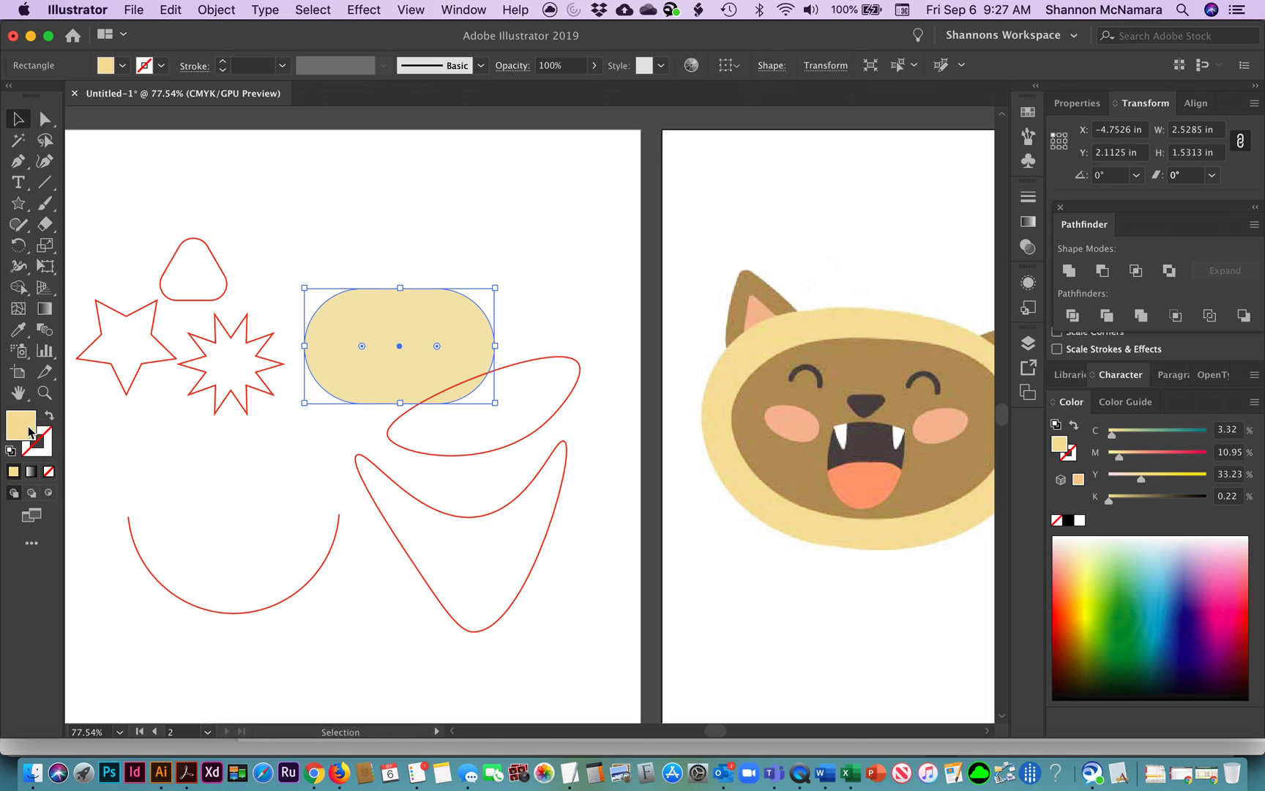
{"action": "left_click", "coordinate": [382, 233]}
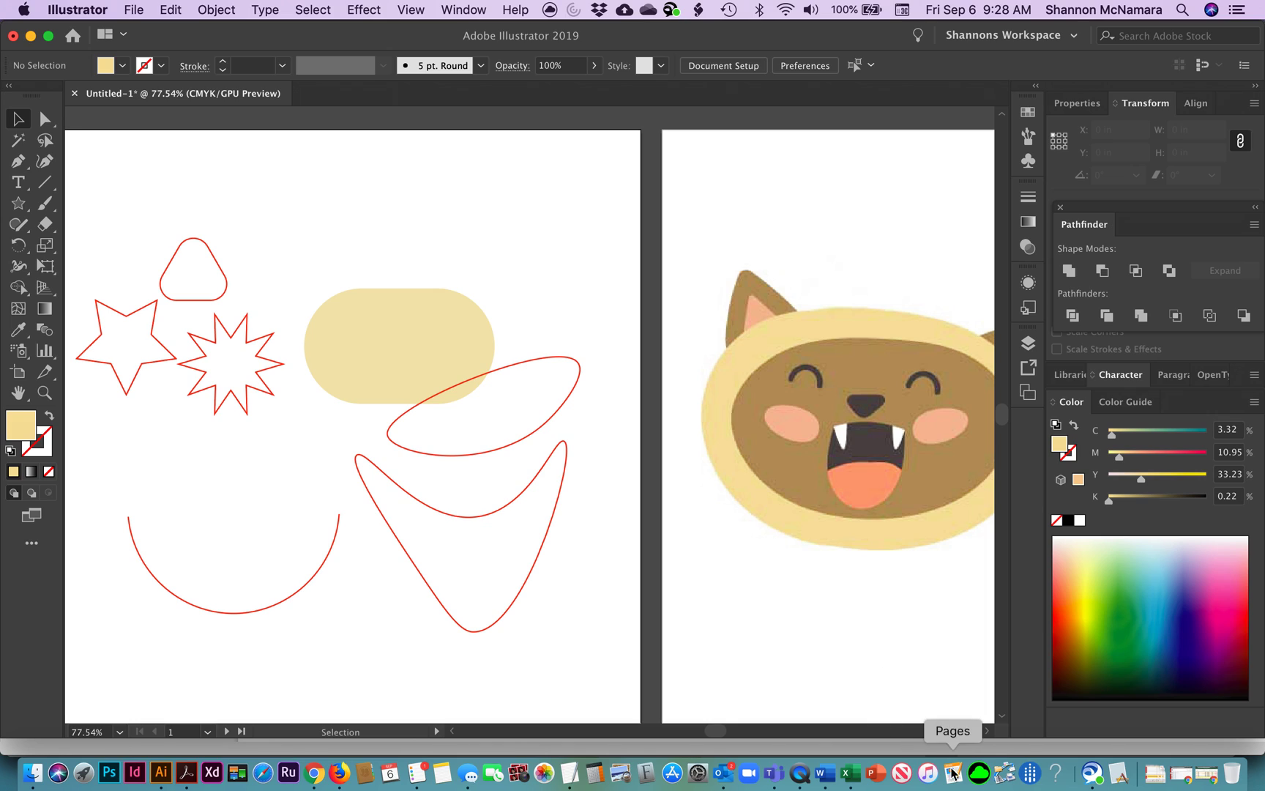
{"action": "left_click", "coordinate": [800, 772]}
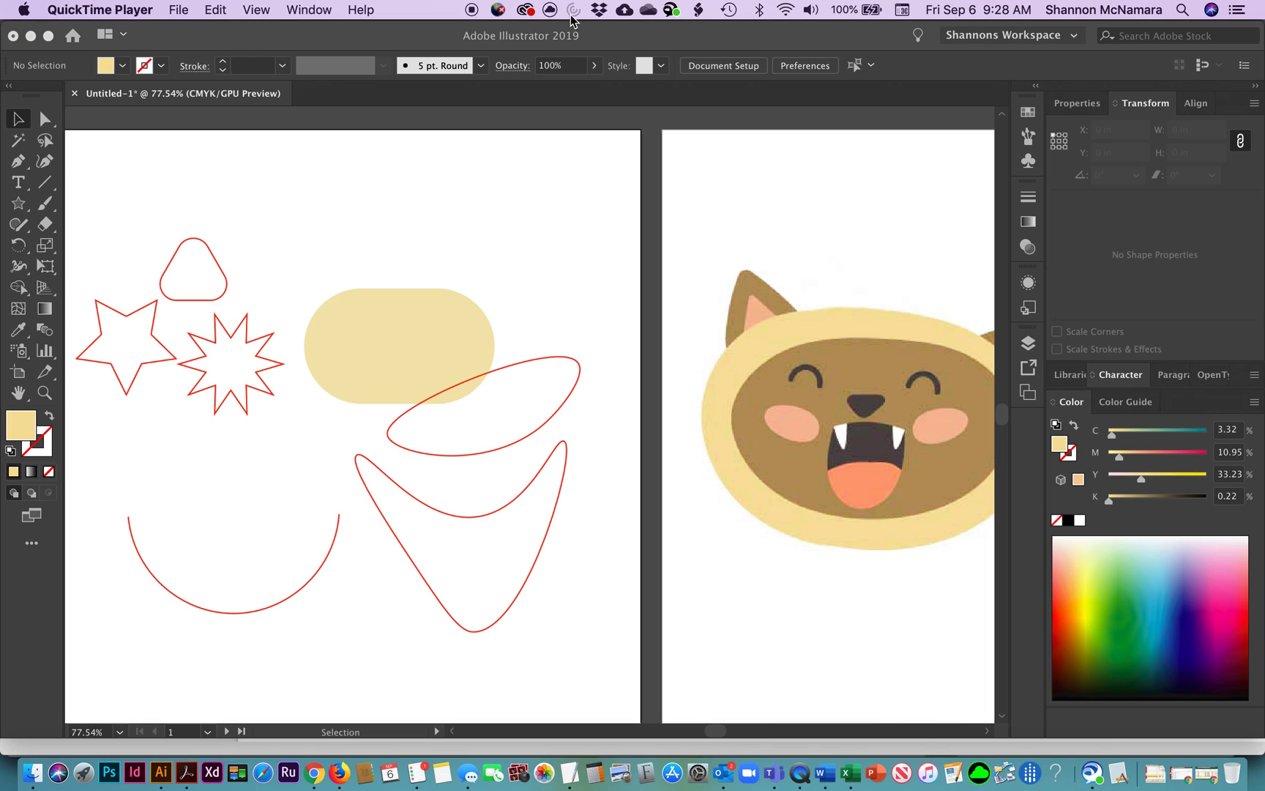